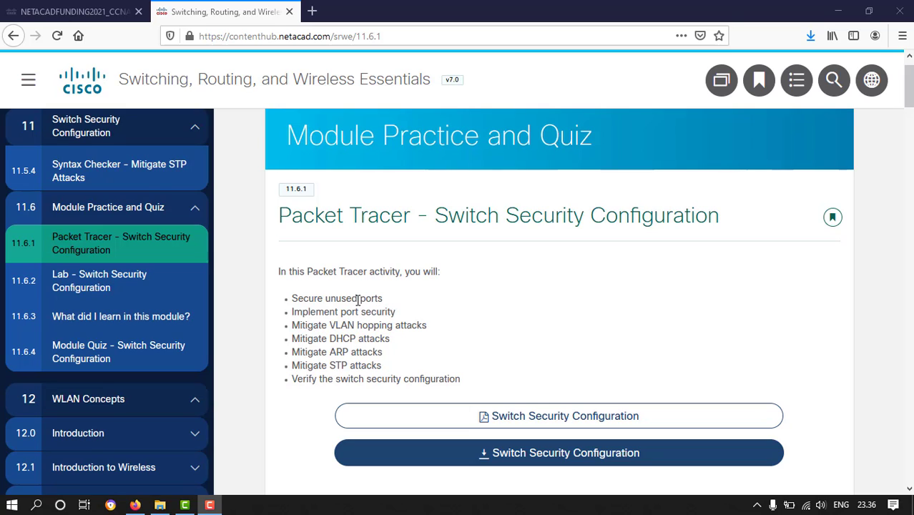
Step: Review the activity's objectives, from securing unused ports to verifying the switch security configuration
{"action": "left_click_drag", "start_coordinate": [309, 299], "coordinate": [379, 299]}
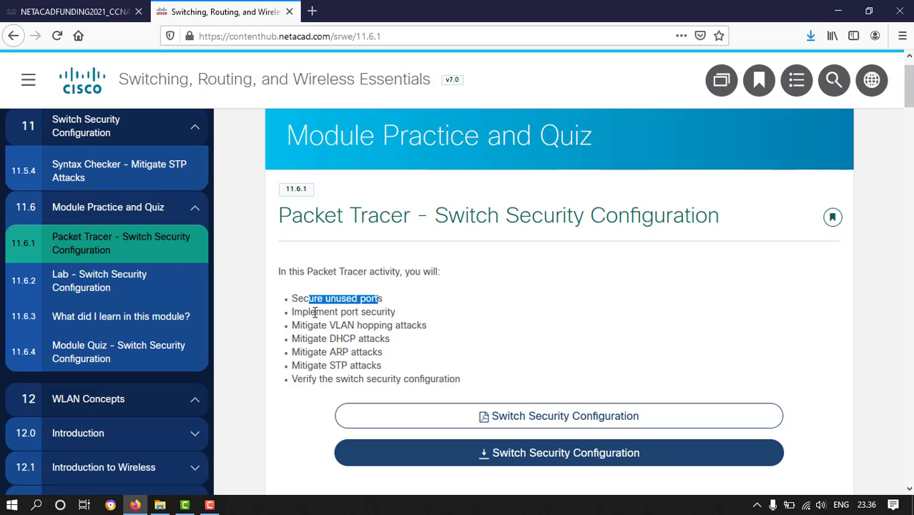
{"action": "left_click_drag", "start_coordinate": [315, 313], "coordinate": [396, 317]}
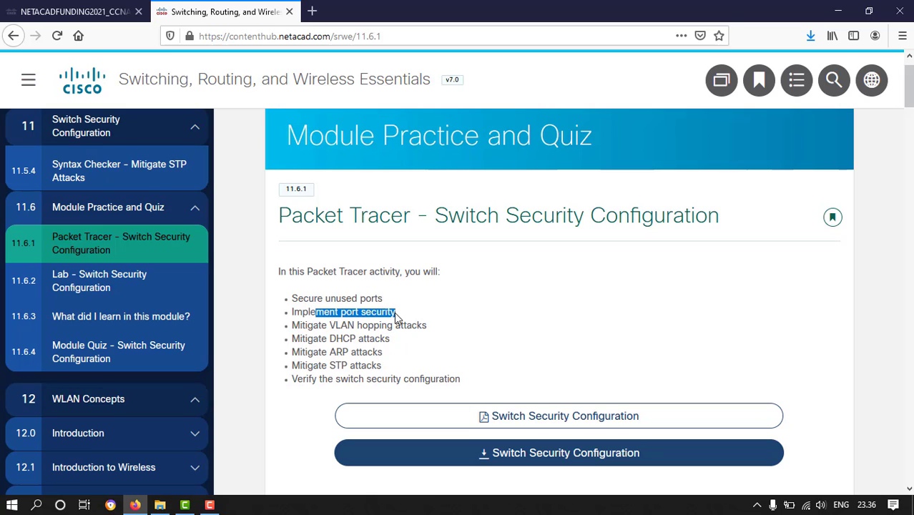
{"action": "left_click_drag", "start_coordinate": [317, 326], "coordinate": [419, 326]}
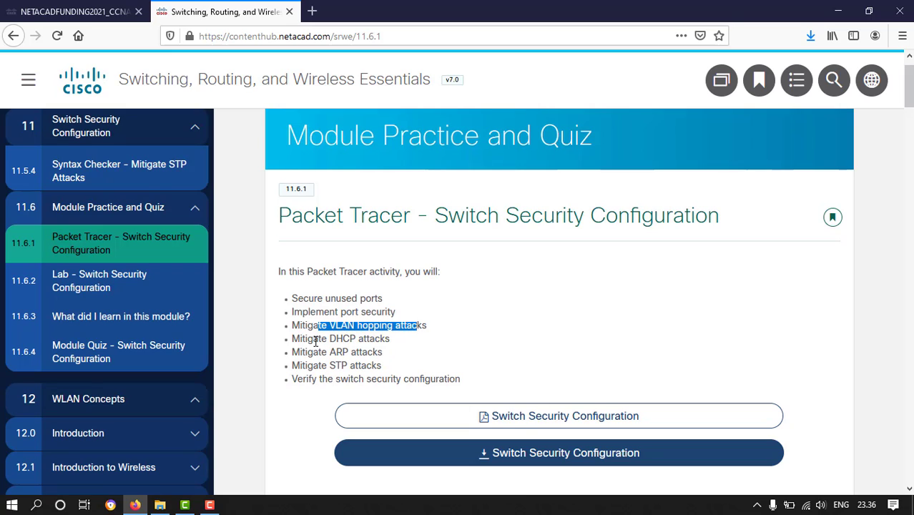
{"action": "left_click_drag", "start_coordinate": [309, 341], "coordinate": [385, 343]}
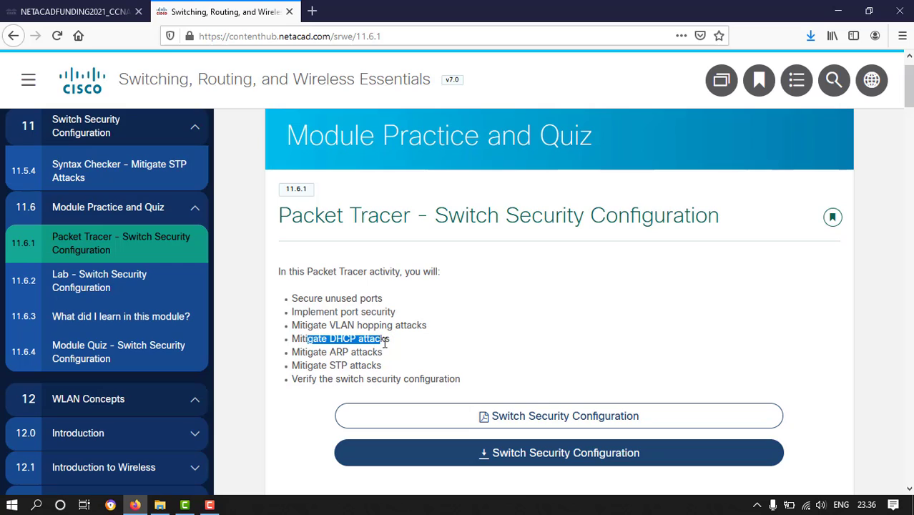
{"action": "left_click_drag", "start_coordinate": [308, 353], "coordinate": [378, 353]}
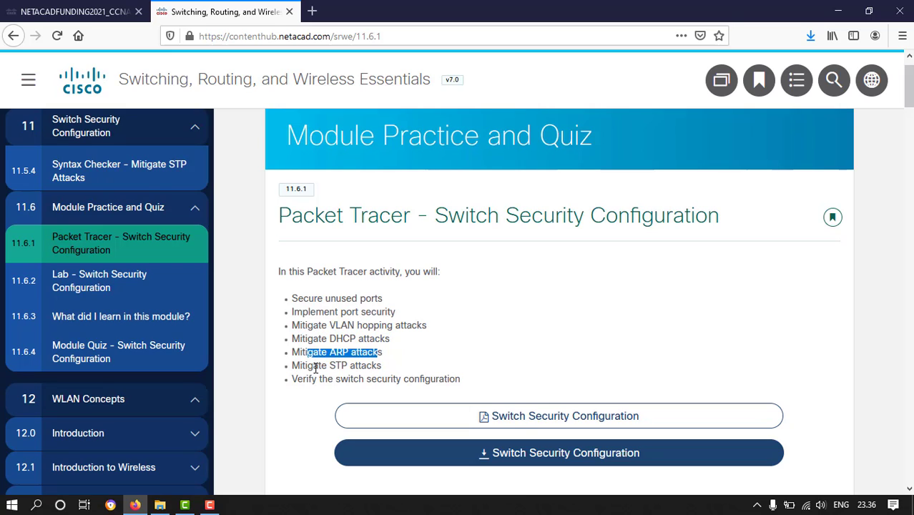
{"action": "left_click_drag", "start_coordinate": [316, 368], "coordinate": [371, 369]}
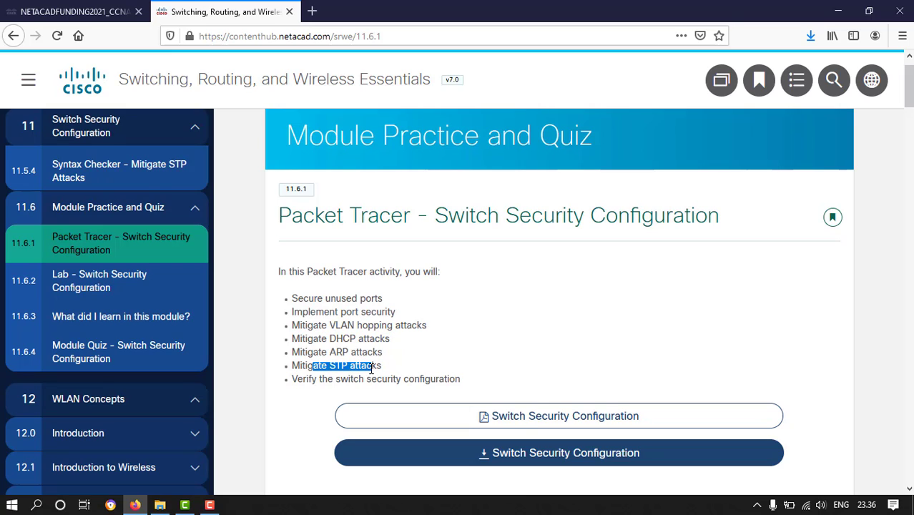
{"action": "left_click", "coordinate": [326, 381]}
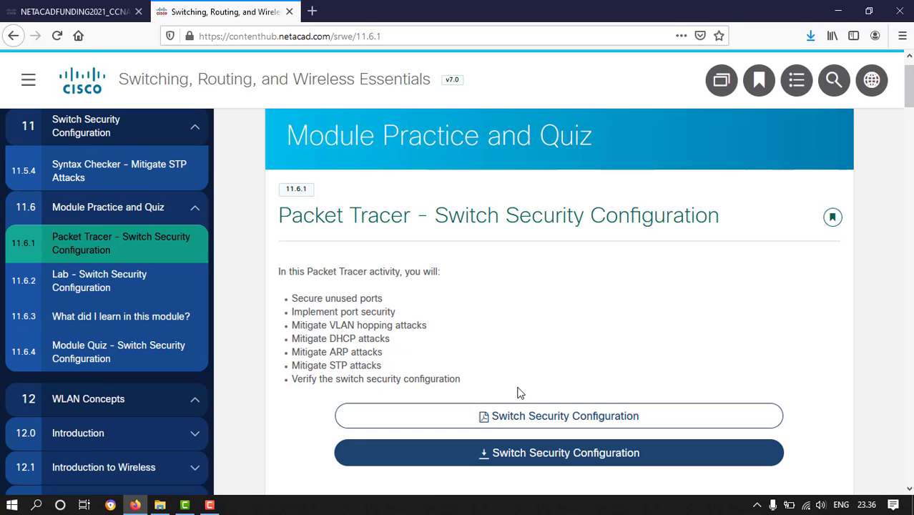
Step: Open the Switch Security Configuration instructions PDF and display it in its own window
{"action": "left_click", "coordinate": [547, 417]}
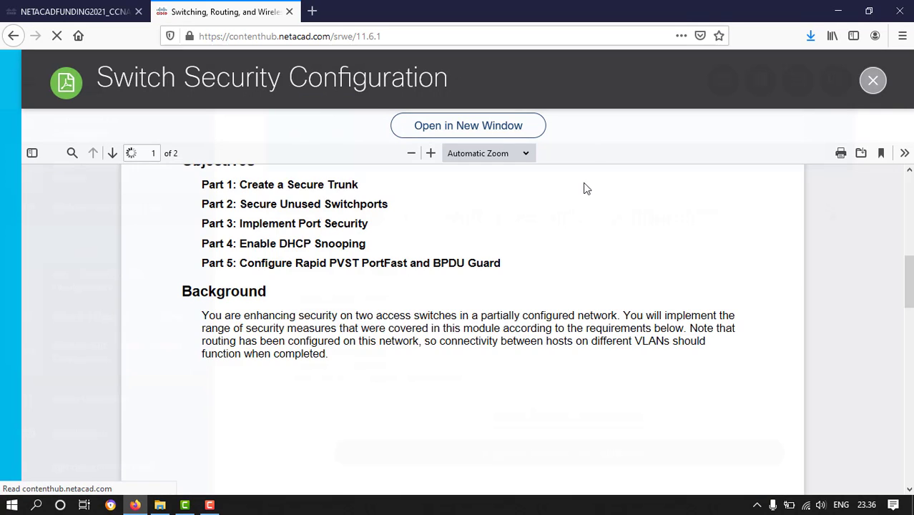
{"action": "scroll", "coordinate": [381, 276], "scroll_direction": "up", "scroll_amount": 10}
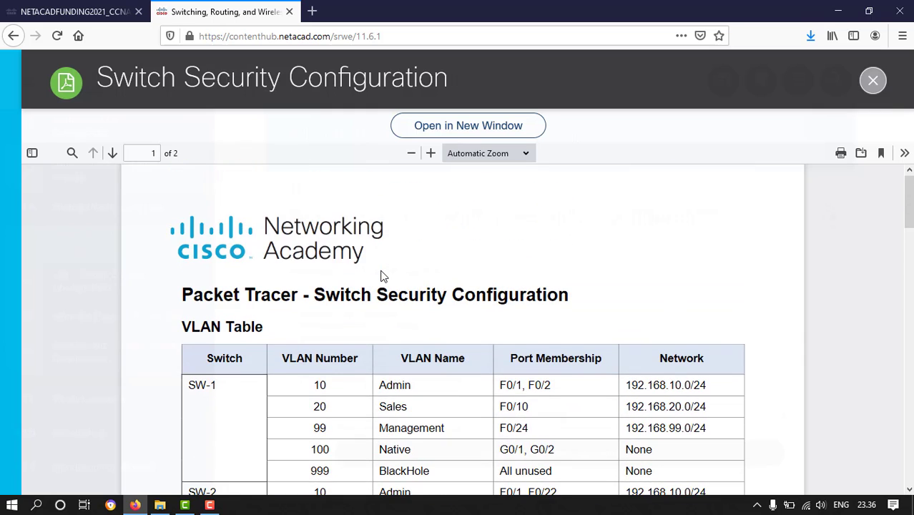
{"action": "scroll", "coordinate": [381, 276], "scroll_direction": "down", "scroll_amount": 3}
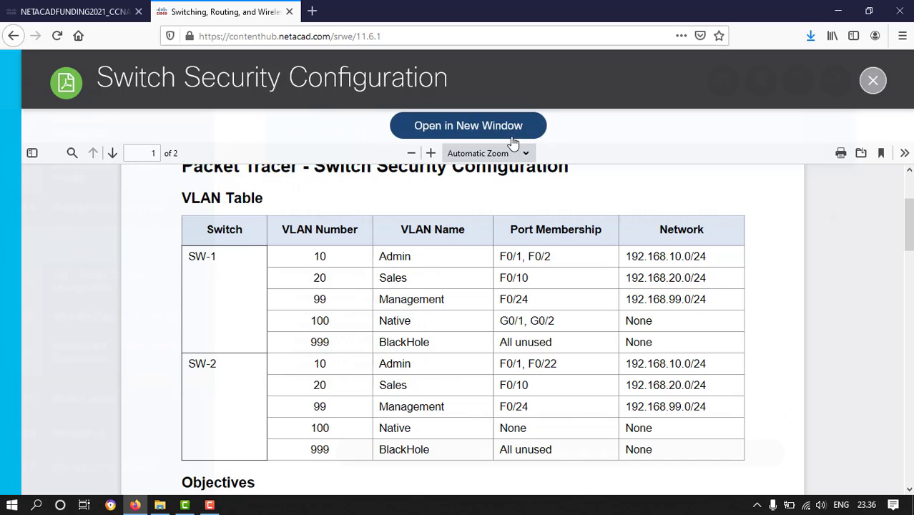
{"action": "scroll", "coordinate": [485, 231], "scroll_direction": "up", "scroll_amount": 2}
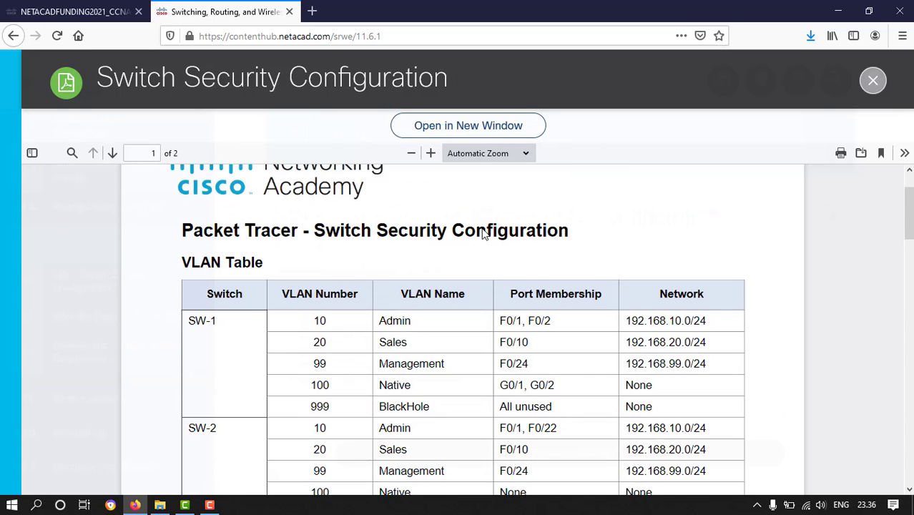
{"action": "left_click", "coordinate": [514, 125]}
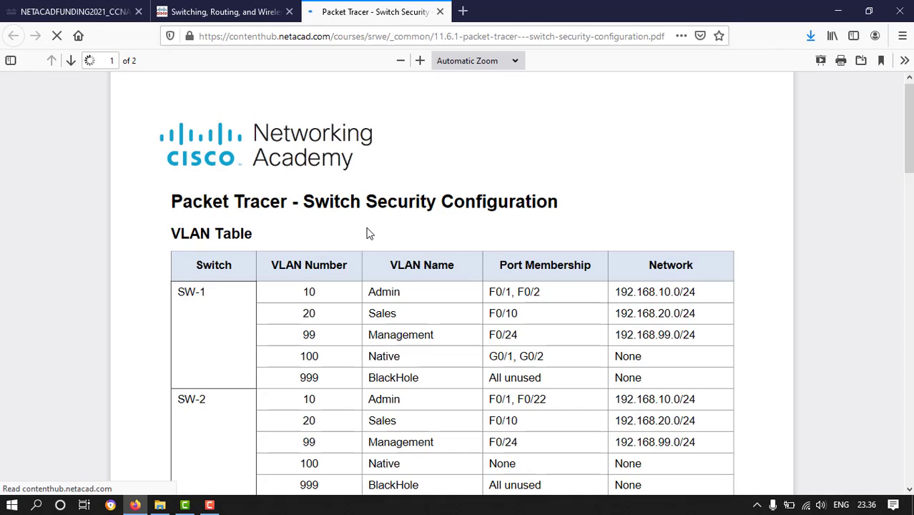
Step: Read through the instructions PDF, examining the VLAN table, objectives, background and the tasks in Steps 1 to 5
{"action": "scroll", "coordinate": [291, 237], "scroll_direction": "down", "scroll_amount": 2}
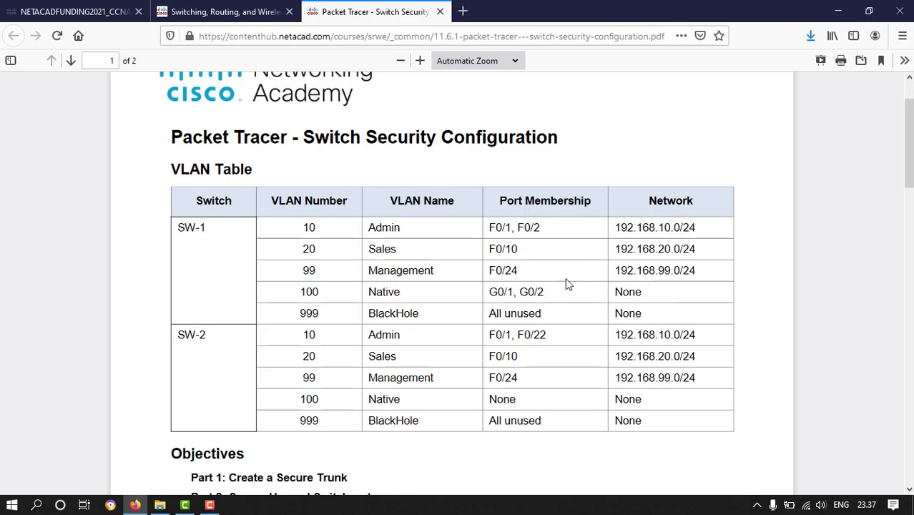
{"action": "scroll", "coordinate": [565, 283], "scroll_direction": "down", "scroll_amount": 5}
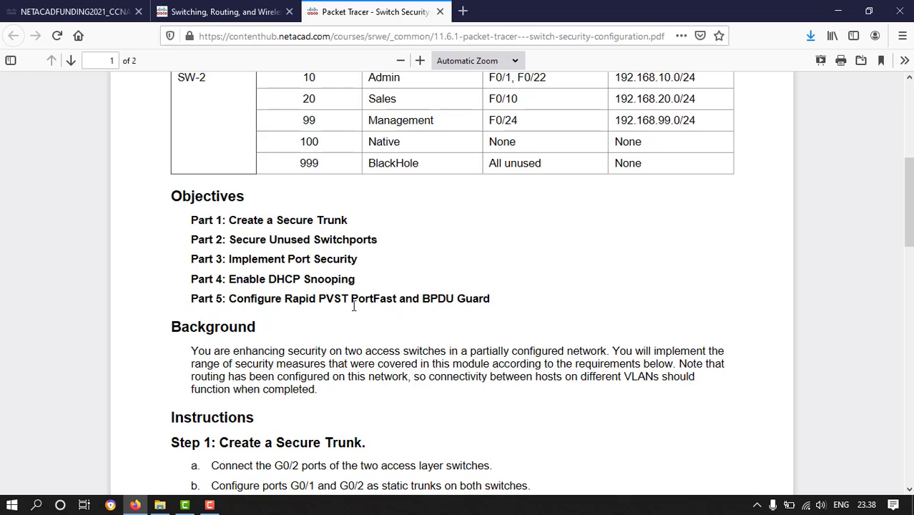
{"action": "scroll", "coordinate": [286, 293], "scroll_direction": "down", "scroll_amount": 5}
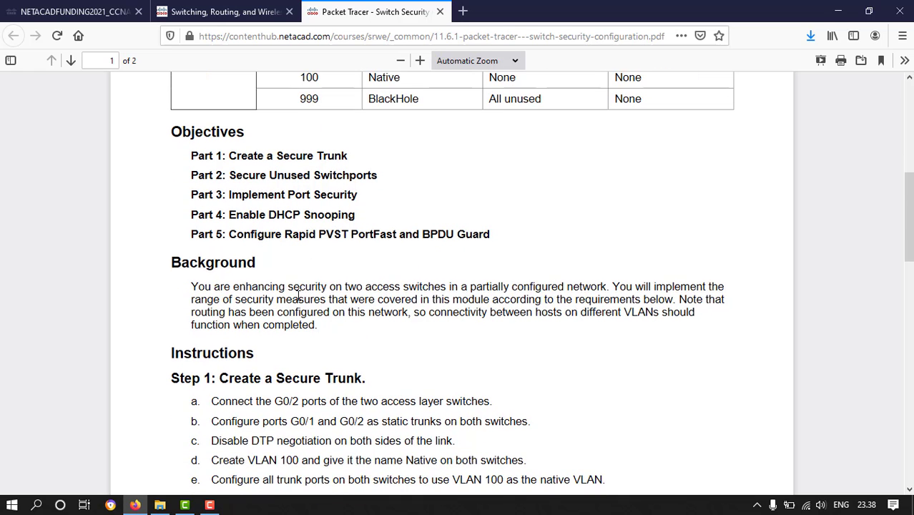
{"action": "scroll", "coordinate": [285, 293], "scroll_direction": "down", "scroll_amount": 2}
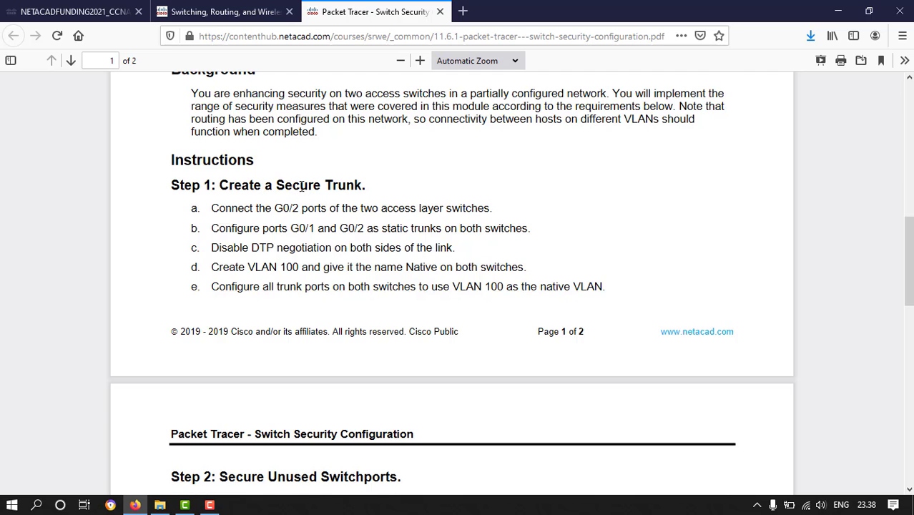
{"action": "scroll", "coordinate": [341, 185], "scroll_direction": "down", "scroll_amount": 5}
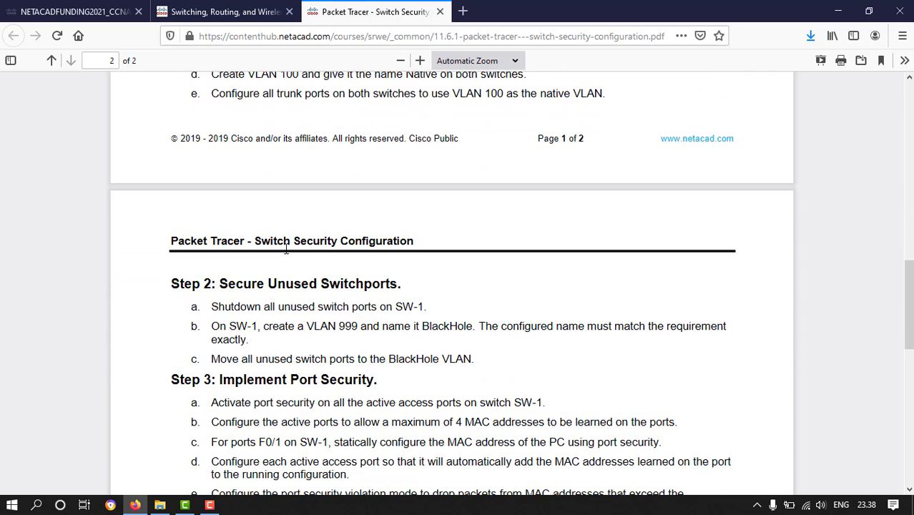
{"action": "scroll", "coordinate": [260, 284], "scroll_direction": "down", "scroll_amount": 2}
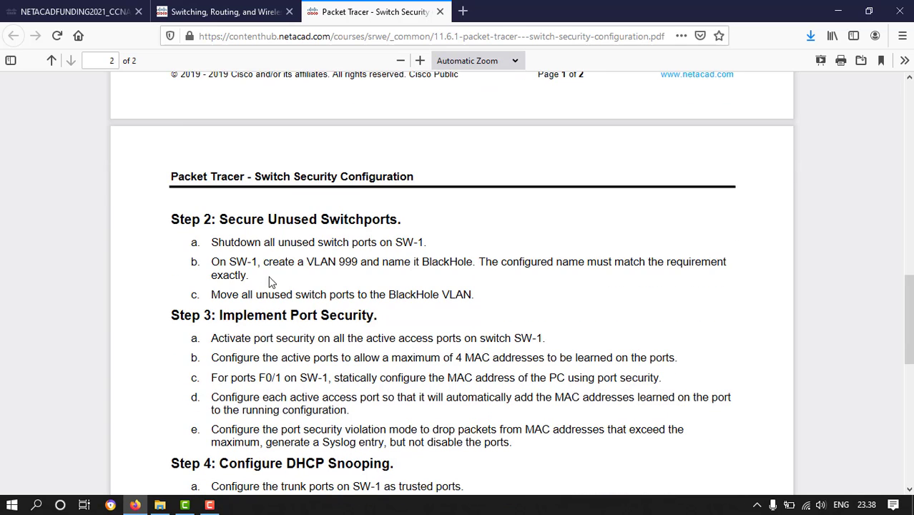
{"action": "scroll", "coordinate": [342, 264], "scroll_direction": "down", "scroll_amount": 2}
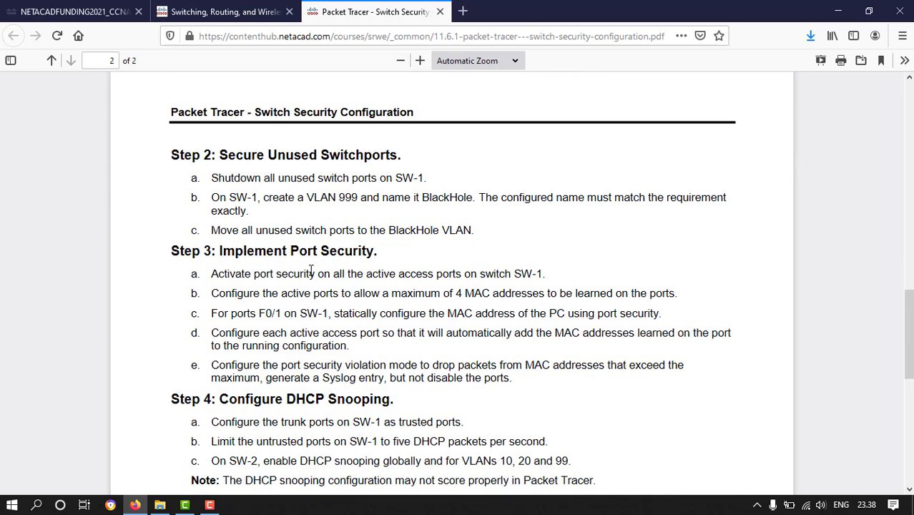
{"action": "scroll", "coordinate": [319, 256], "scroll_direction": "down", "scroll_amount": 2}
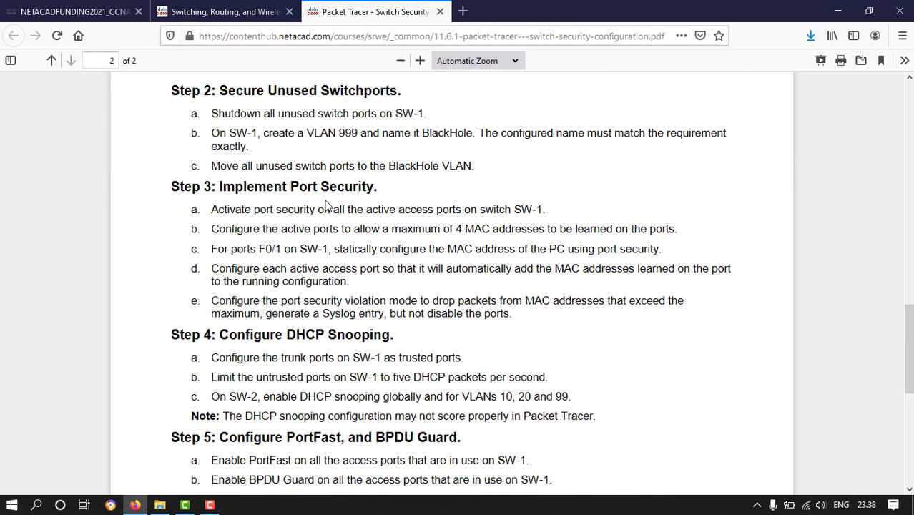
{"action": "scroll", "coordinate": [321, 286], "scroll_direction": "down", "scroll_amount": 1}
{"action": "scroll", "coordinate": [318, 303], "scroll_direction": "down", "scroll_amount": 2}
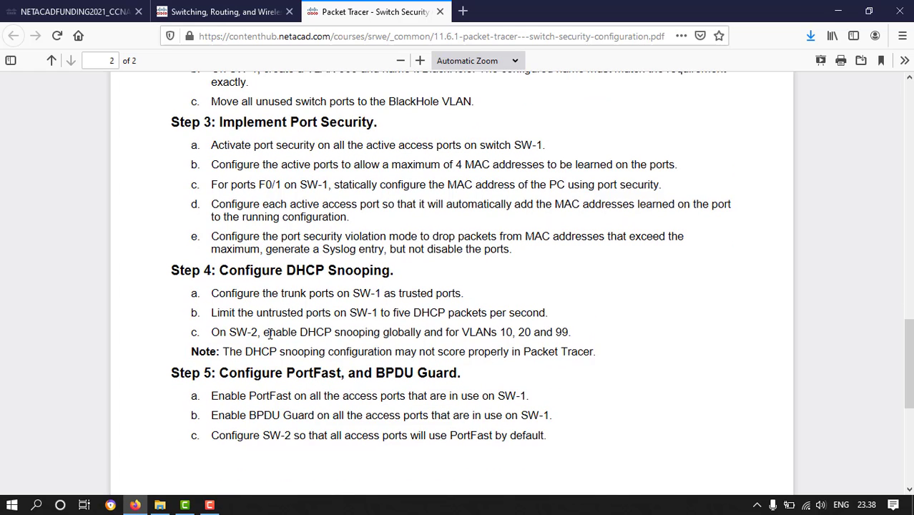
{"action": "scroll", "coordinate": [276, 330], "scroll_direction": "down", "scroll_amount": 2}
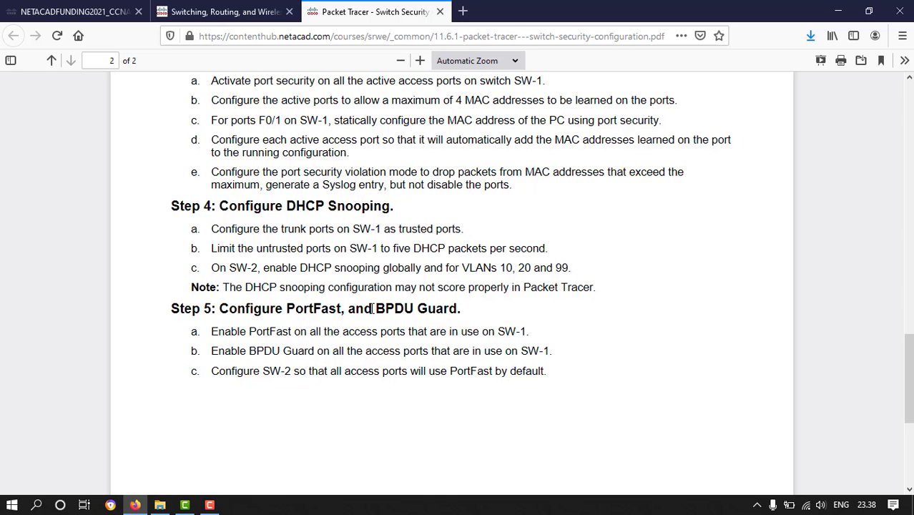
{"action": "scroll", "coordinate": [369, 301], "scroll_direction": "up", "scroll_amount": 5}
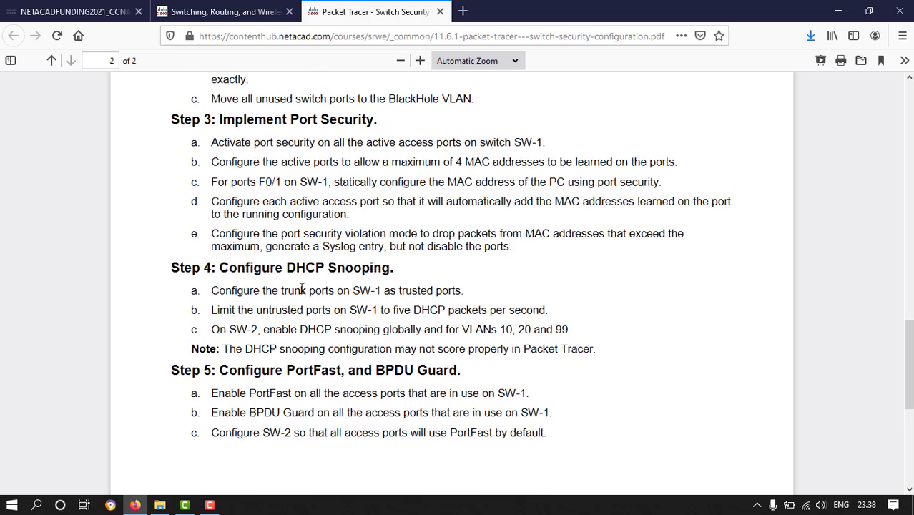
{"action": "scroll", "coordinate": [298, 290], "scroll_direction": "down", "scroll_amount": 9}
{"action": "scroll", "coordinate": [296, 285], "scroll_direction": "up", "scroll_amount": 9}
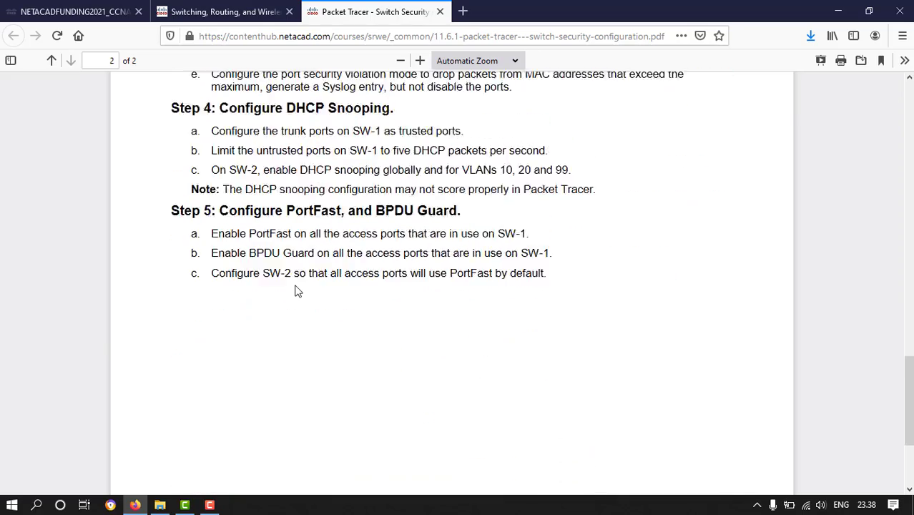
{"action": "scroll", "coordinate": [295, 286], "scroll_direction": "up", "scroll_amount": 3}
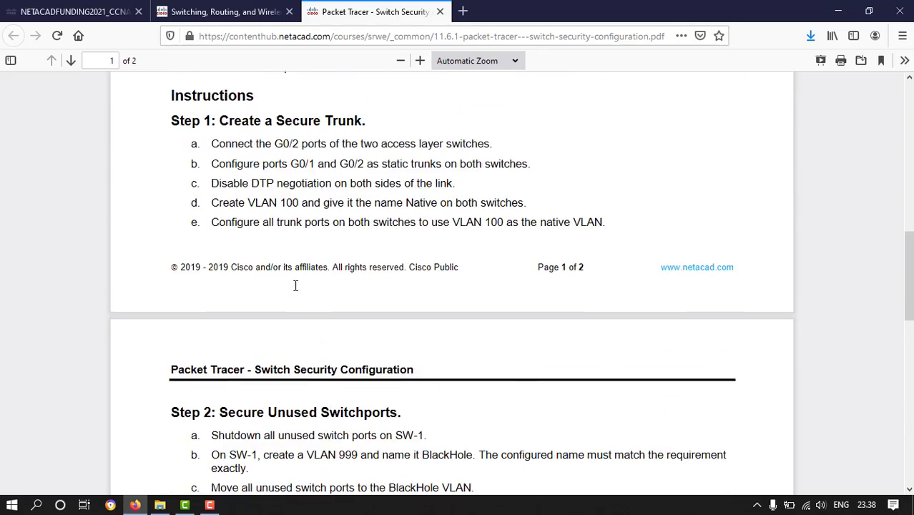
{"action": "scroll", "coordinate": [295, 285], "scroll_direction": "down", "scroll_amount": 13}
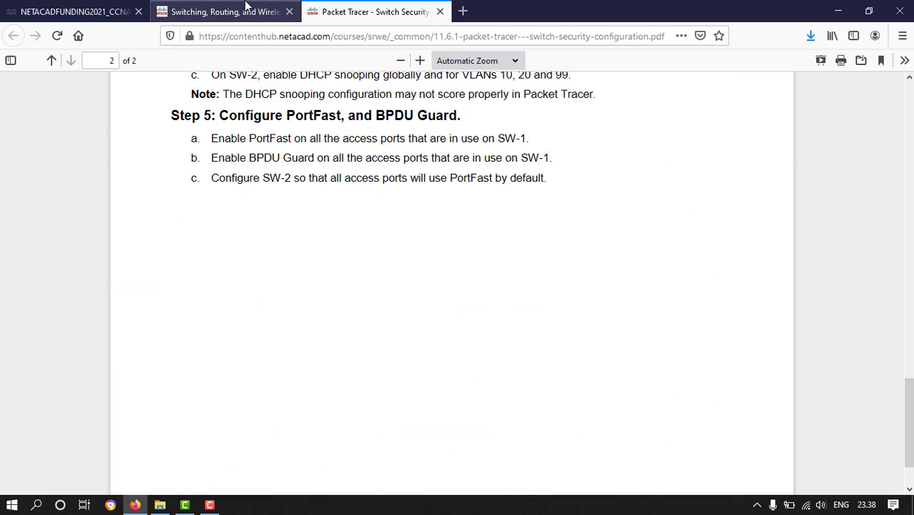
Step: From the course page, save the 11.6.1-packet-tracer---switch-security-configuration.pka file and open the download in Cisco Packet Tracer
{"action": "left_click", "coordinate": [247, 9]}
{"action": "left_click", "coordinate": [873, 81]}
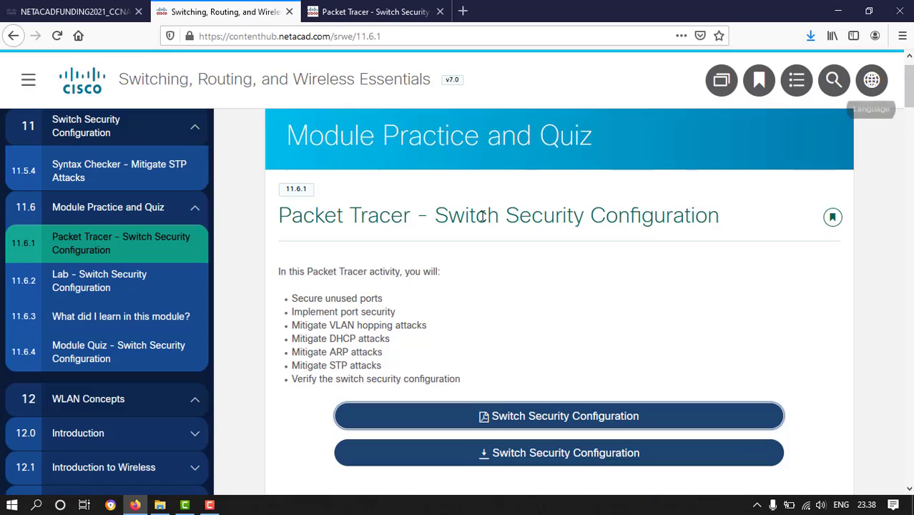
{"action": "left_click", "coordinate": [518, 455]}
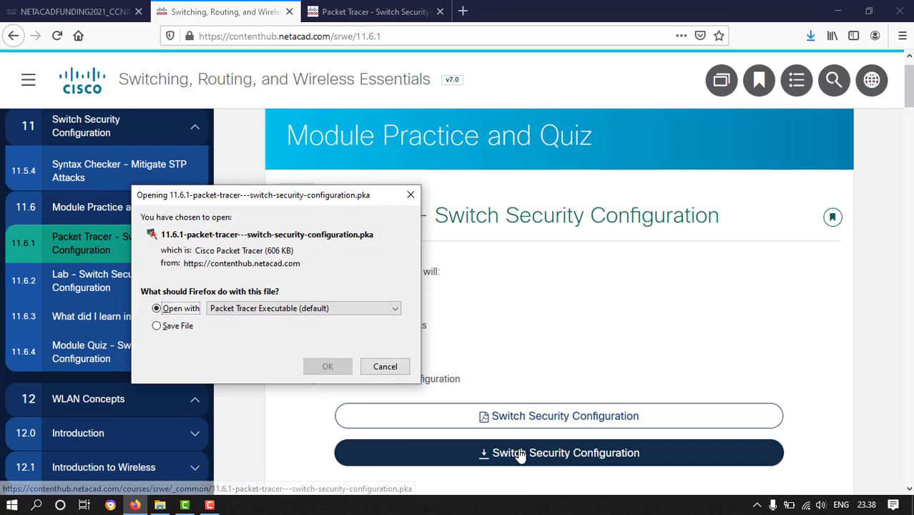
{"action": "left_click", "coordinate": [187, 326]}
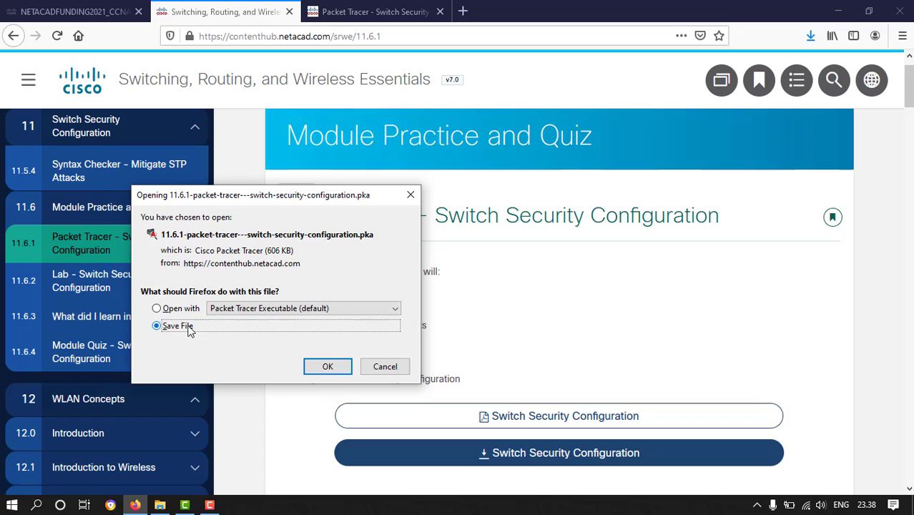
{"action": "left_click", "coordinate": [323, 366]}
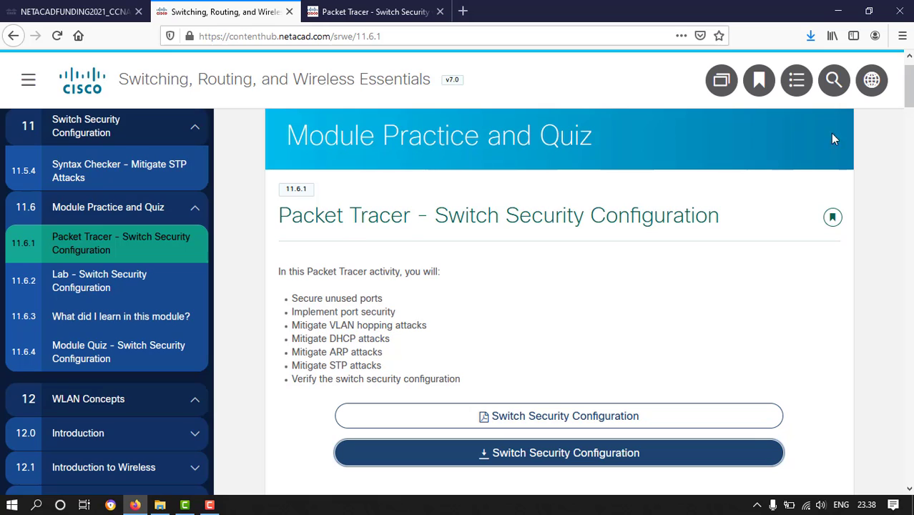
{"action": "left_click", "coordinate": [810, 38]}
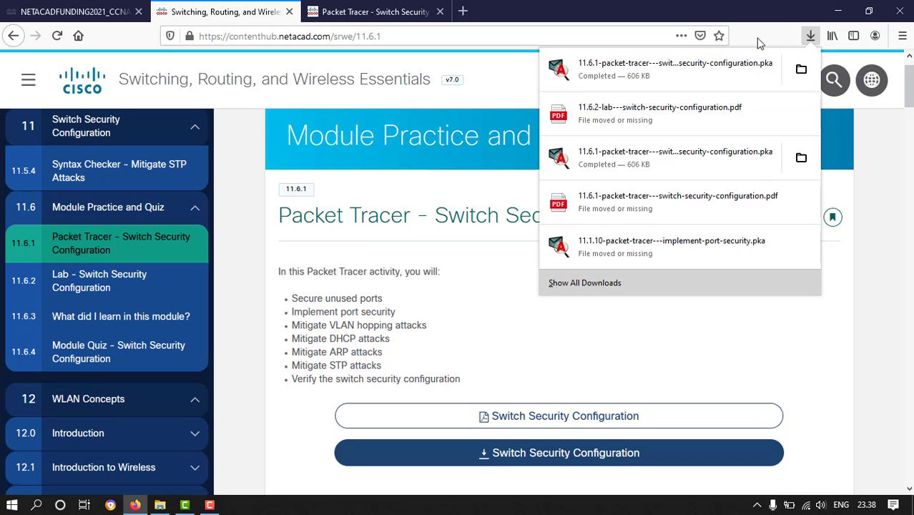
{"action": "left_click", "coordinate": [667, 71]}
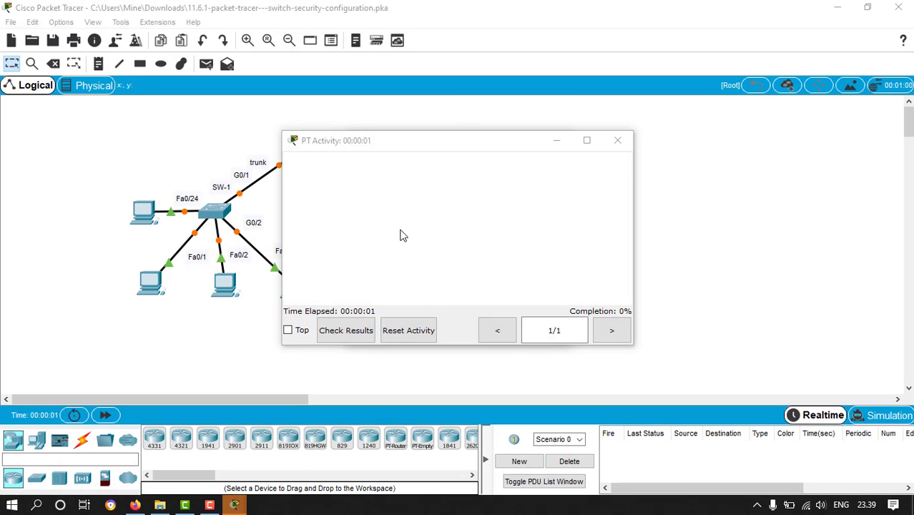
Step: Bring up the User Profile dialog, enter the student's name and confirm the profile
{"action": "mouse_move", "coordinate": [234, 505]}
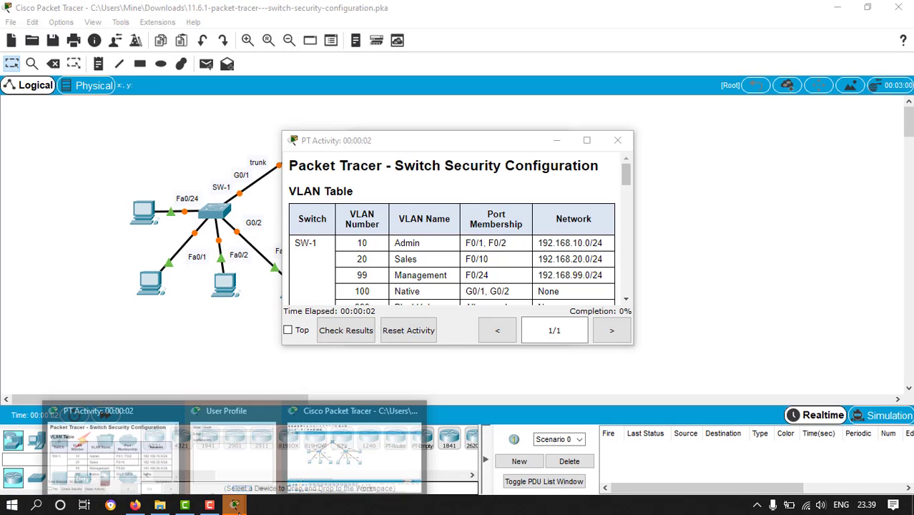
{"action": "left_click", "coordinate": [254, 461]}
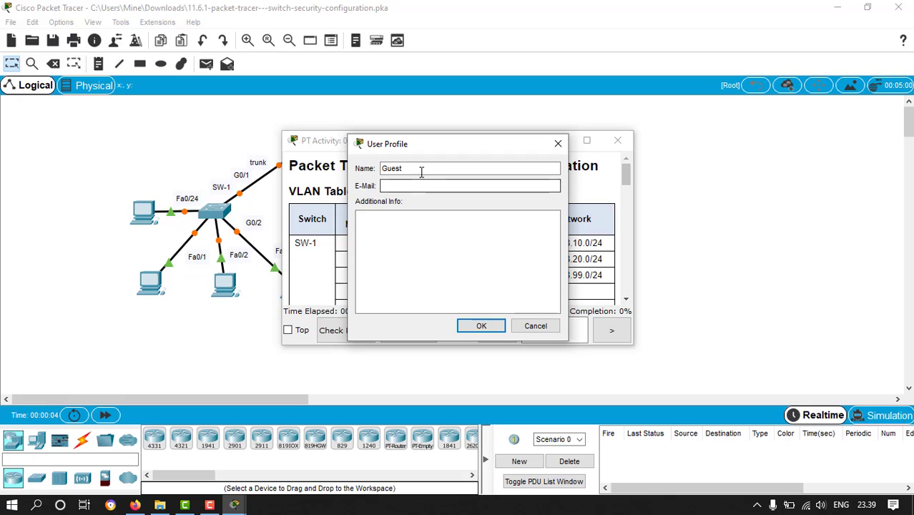
{"action": "left_click_drag", "start_coordinate": [420, 170], "coordinate": [363, 161]}
{"action": "type", "text": "Luqman"}
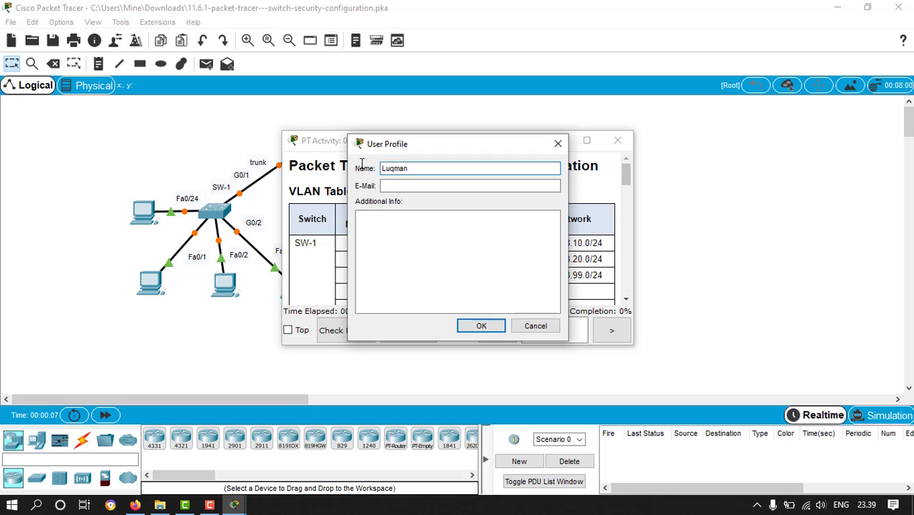
{"action": "left_click", "coordinate": [486, 331]}
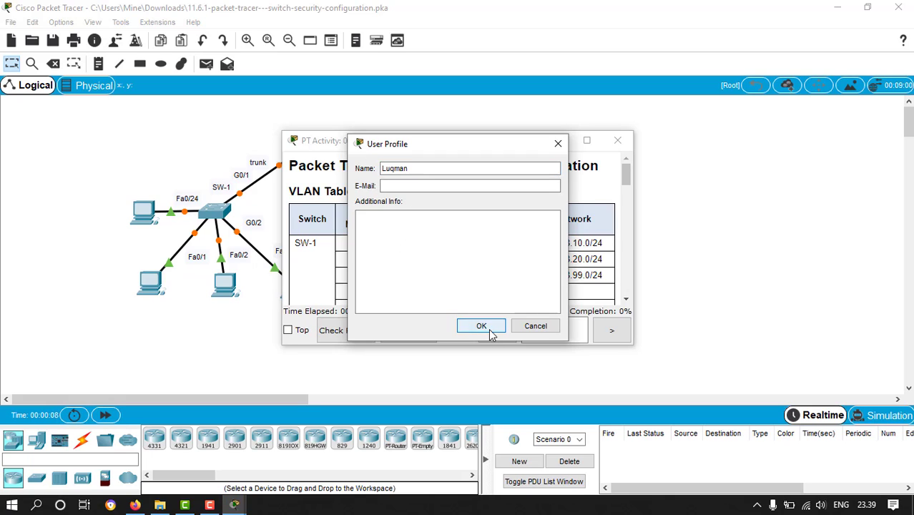
{"action": "left_click", "coordinate": [485, 266]}
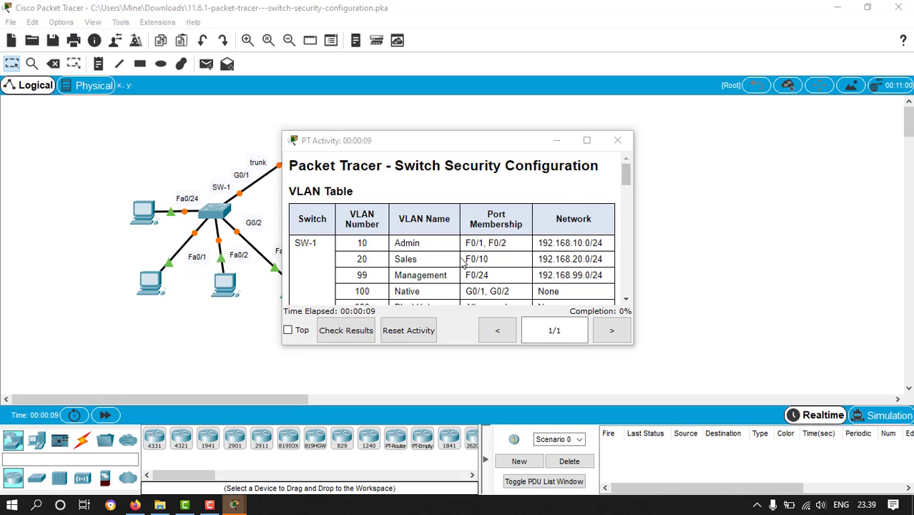
Step: Place the PT Activity instructions window beside the topology, keep it always on top and enlarge it to nearly full screen height
{"action": "left_click_drag", "start_coordinate": [446, 142], "coordinate": [718, 23]}
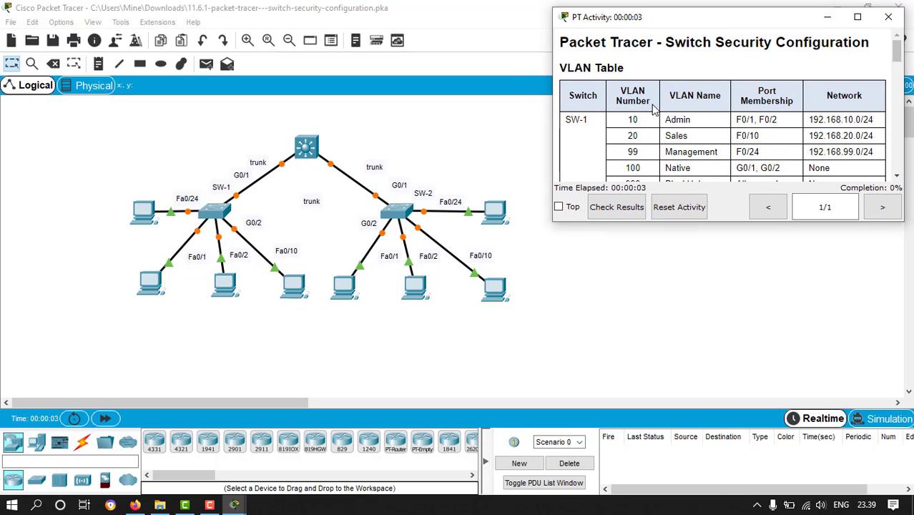
{"action": "left_click", "coordinate": [559, 207]}
{"action": "left_click_drag", "start_coordinate": [726, 228], "coordinate": [751, 492]}
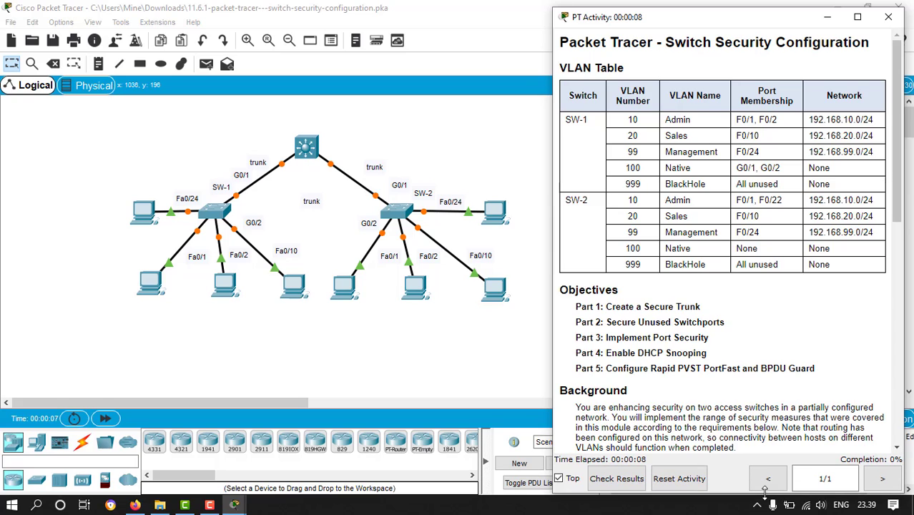
{"action": "left_click_drag", "start_coordinate": [683, 18], "coordinate": [688, 13]}
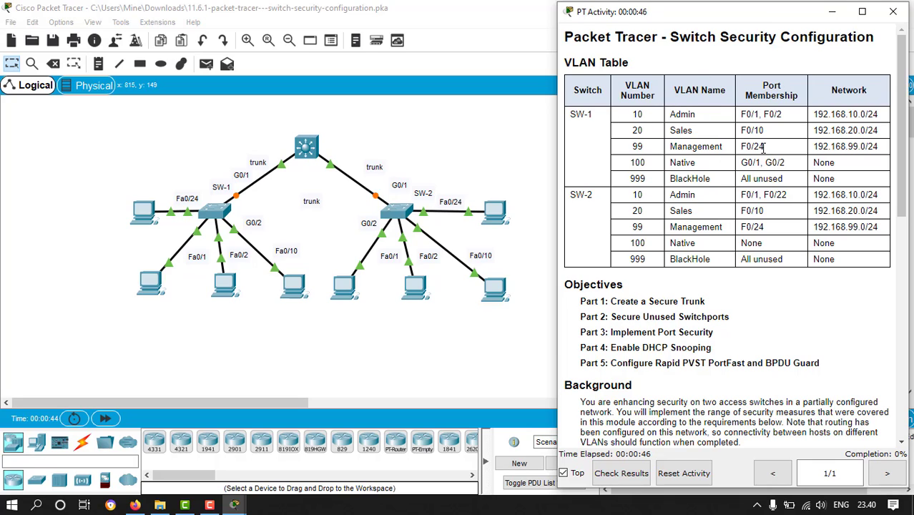
Step: Following Step 1a of the instructions, connect GigabitEthernet0/2 on SW-1 to GigabitEthernet0/2 on SW-2 with a Copper Straight-Through cable
{"action": "scroll", "coordinate": [656, 220], "scroll_direction": "down", "scroll_amount": 3}
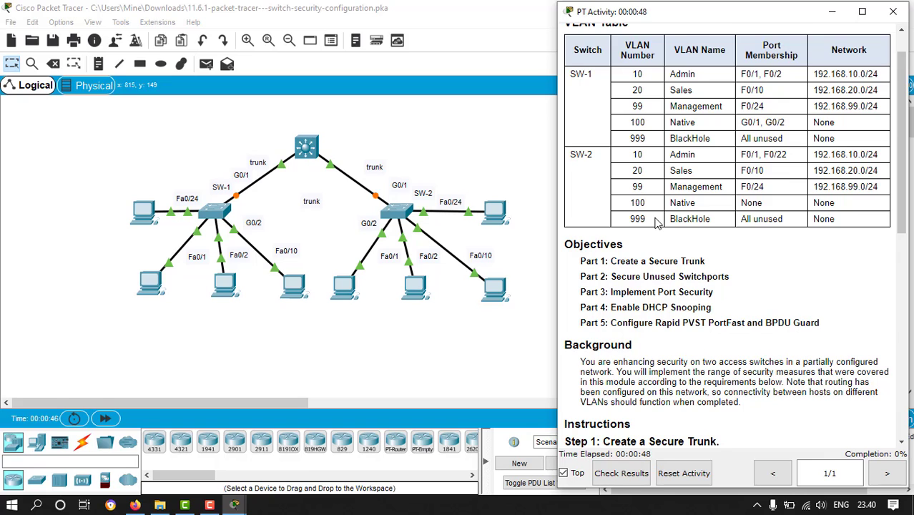
{"action": "scroll", "coordinate": [657, 221], "scroll_direction": "down", "scroll_amount": 2}
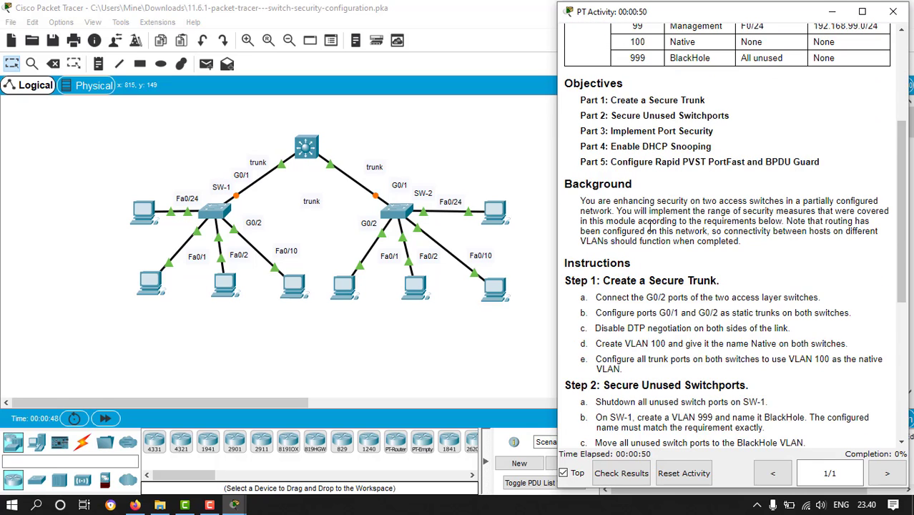
{"action": "scroll", "coordinate": [634, 238], "scroll_direction": "down", "scroll_amount": 1}
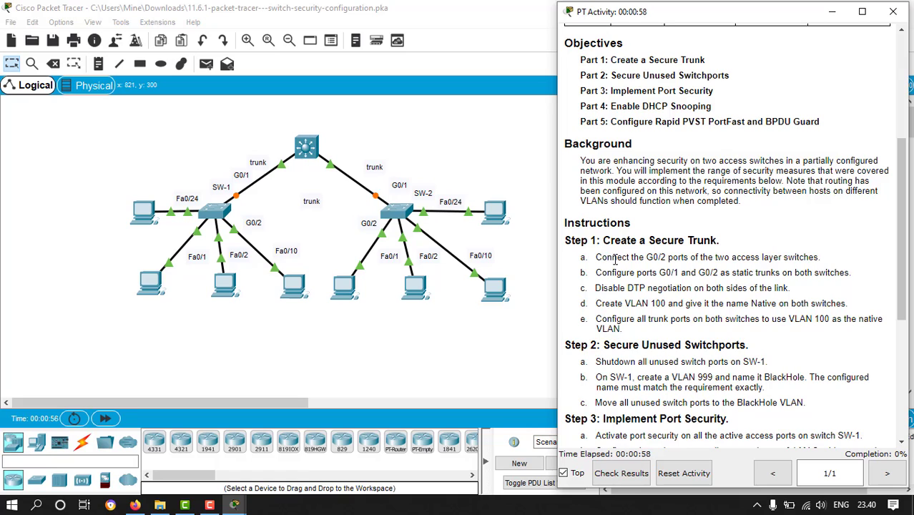
{"action": "left_click_drag", "start_coordinate": [602, 257], "coordinate": [685, 259]}
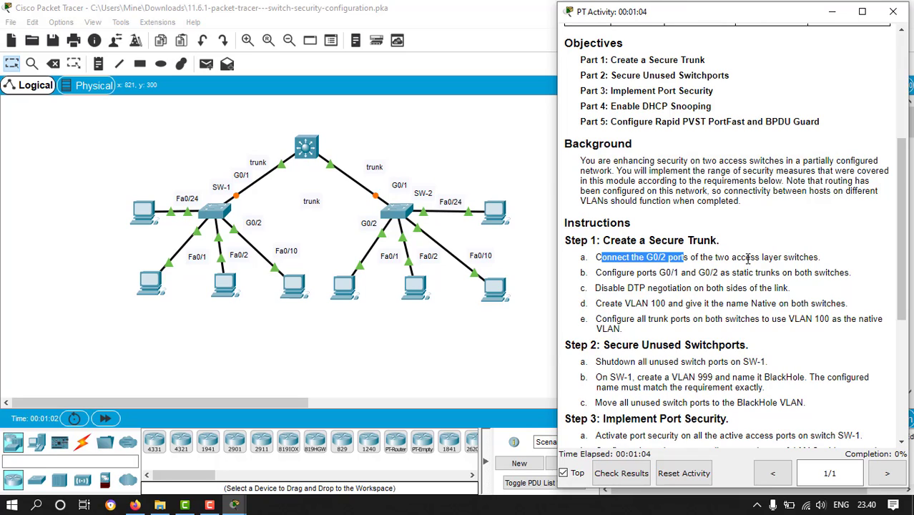
{"action": "left_click_drag", "start_coordinate": [713, 259], "coordinate": [779, 258]}
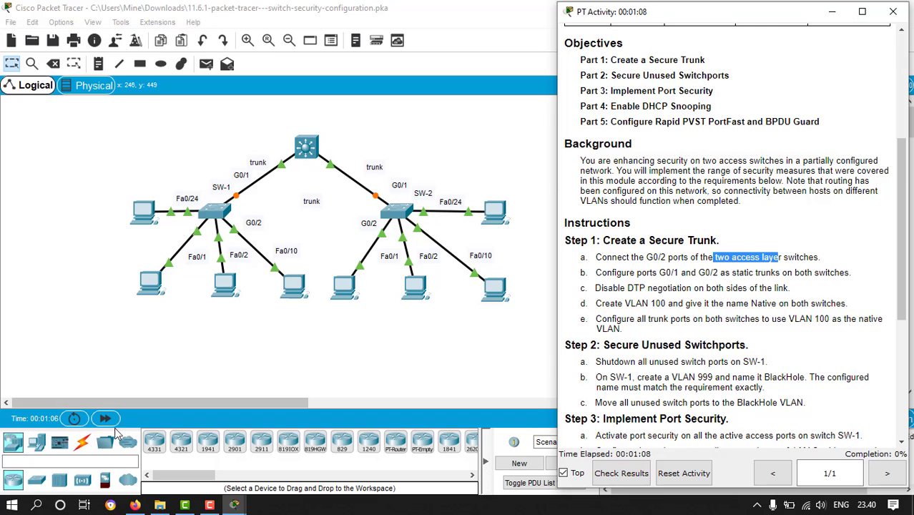
{"action": "left_click", "coordinate": [82, 442]}
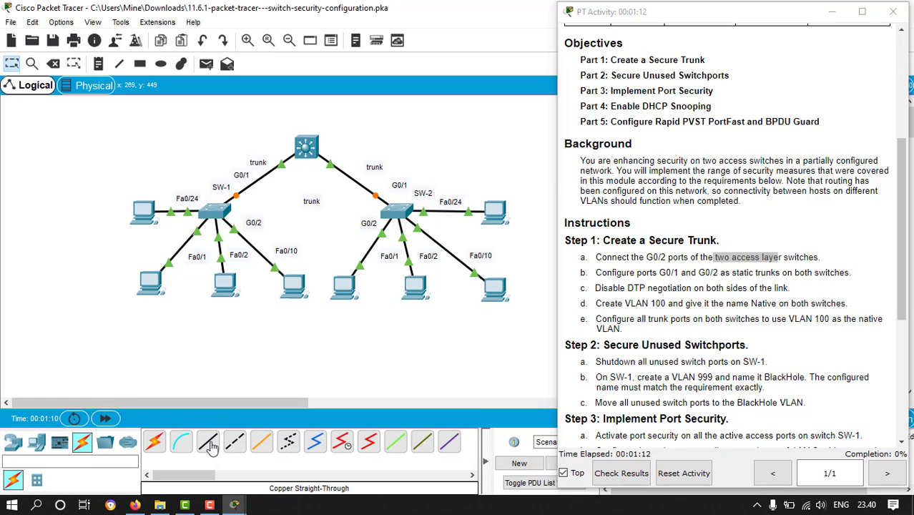
{"action": "left_click", "coordinate": [210, 445]}
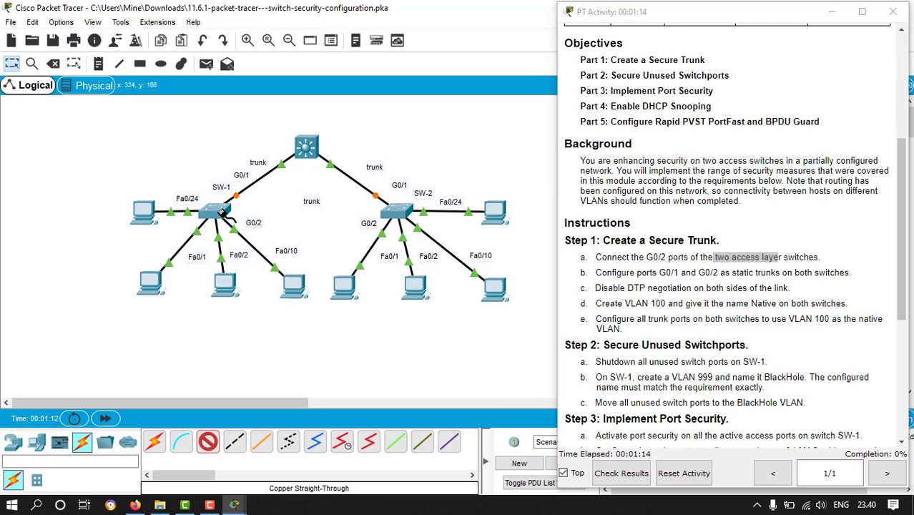
{"action": "left_click", "coordinate": [224, 213]}
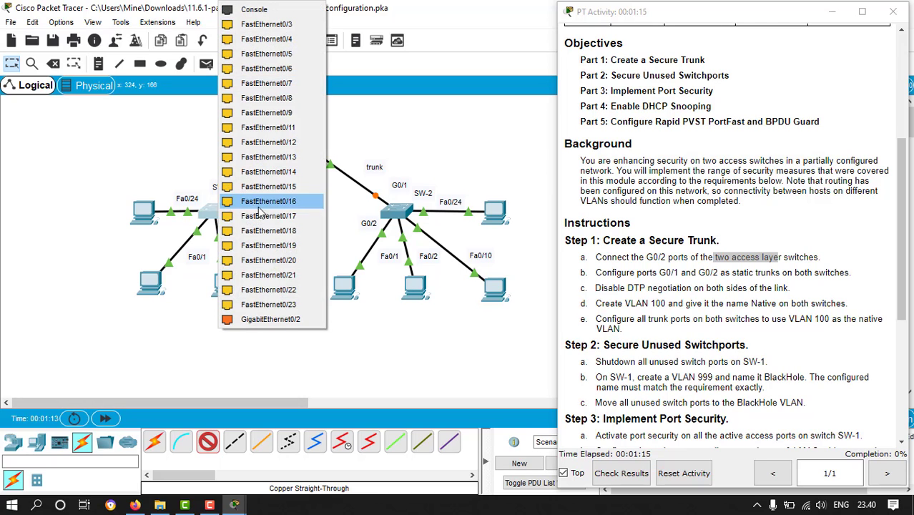
{"action": "left_click", "coordinate": [272, 319]}
{"action": "left_click", "coordinate": [396, 213]}
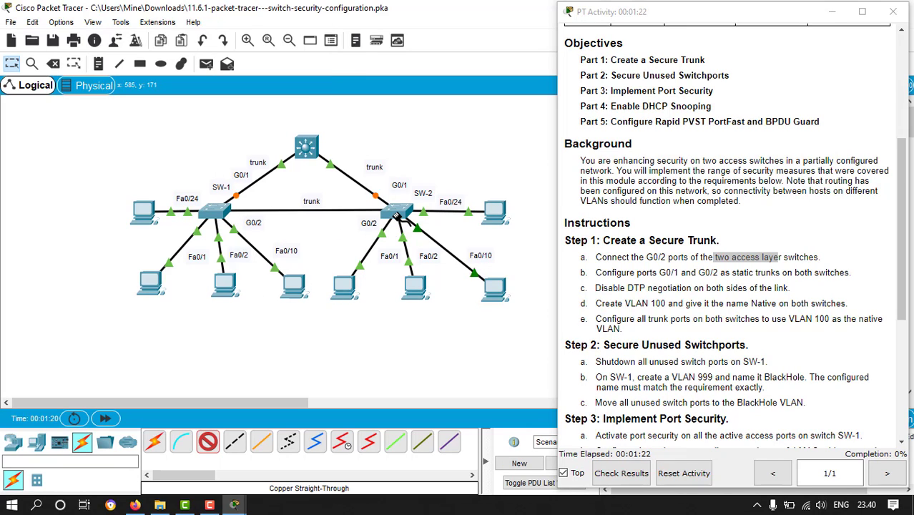
{"action": "left_click", "coordinate": [397, 212]}
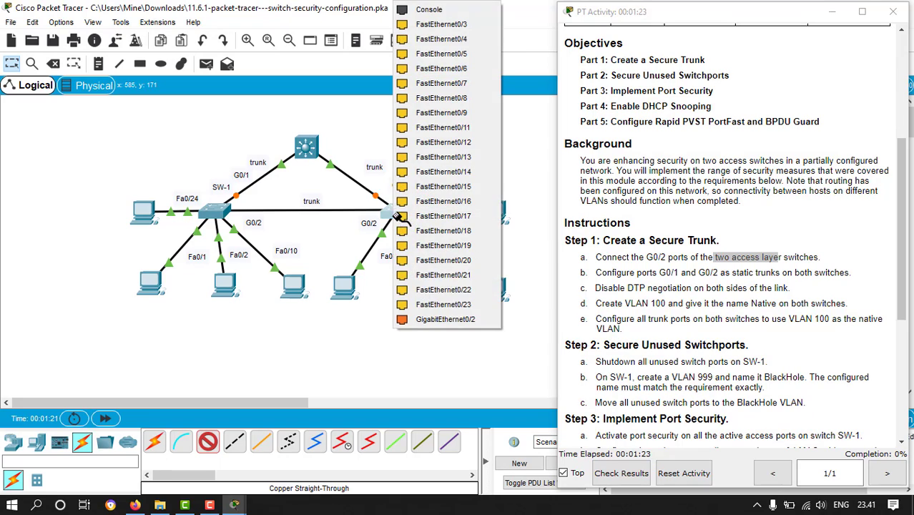
{"action": "left_click", "coordinate": [483, 322]}
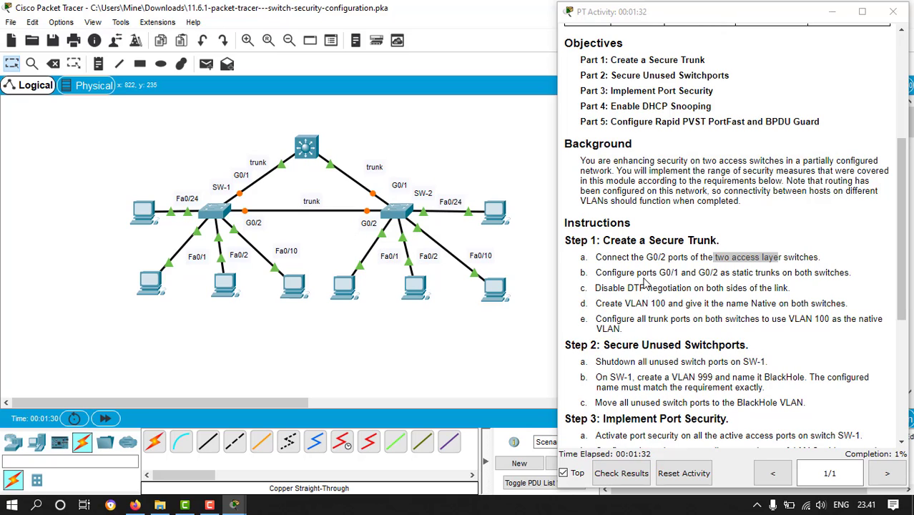
Step: For Step 1b, open SW-1's command line and enter global configuration mode with enable and configure terminal
{"action": "left_click_drag", "start_coordinate": [603, 274], "coordinate": [742, 275]}
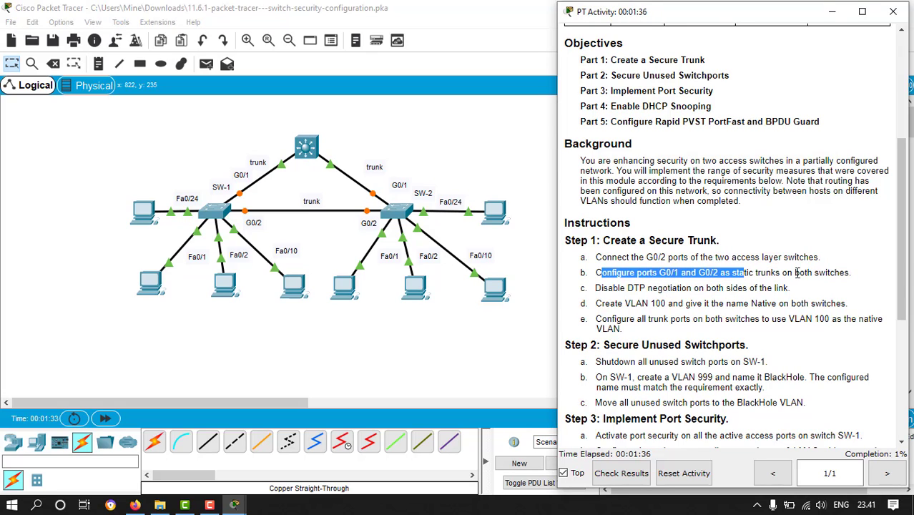
{"action": "left_click", "coordinate": [795, 273]}
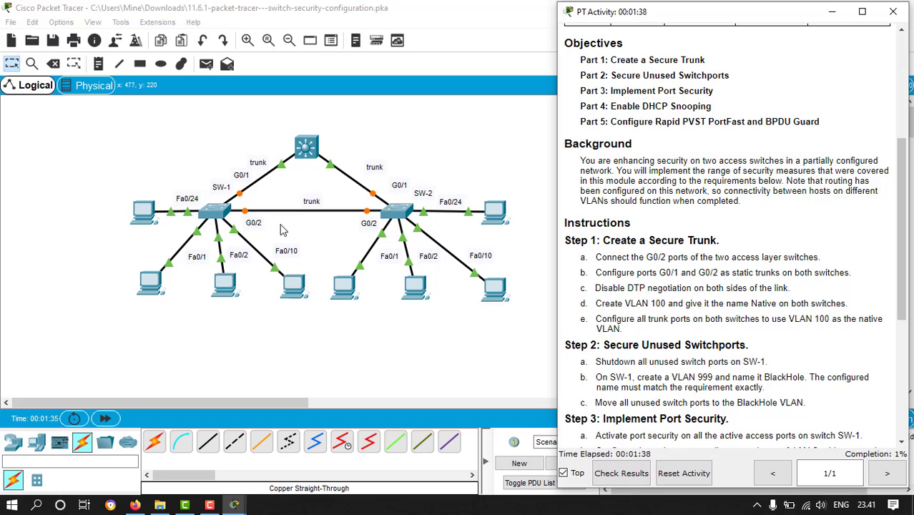
{"action": "left_click", "coordinate": [213, 213]}
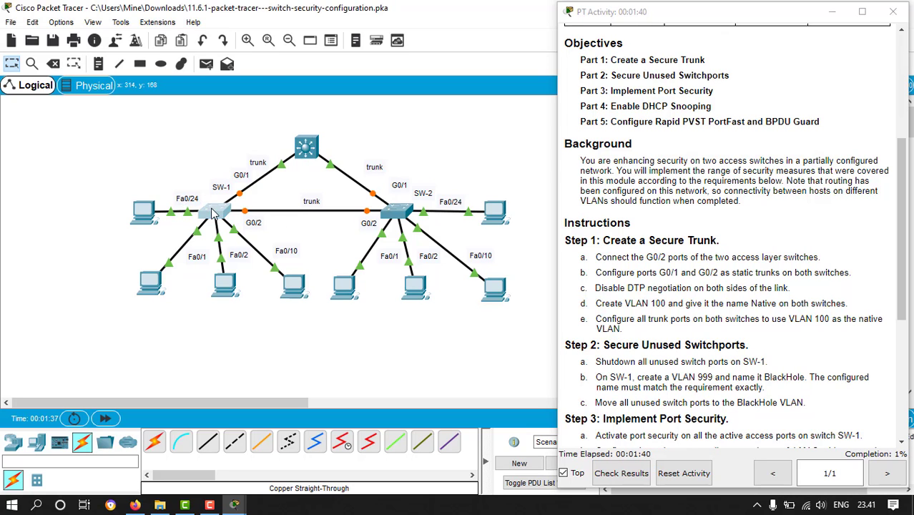
{"action": "left_click_drag", "start_coordinate": [441, 77], "coordinate": [232, 64]}
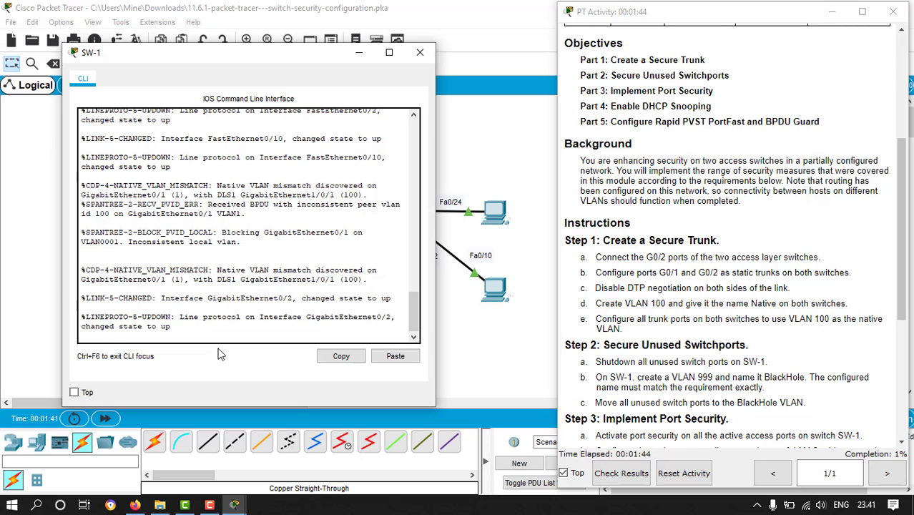
{"action": "key", "text": "Return"}
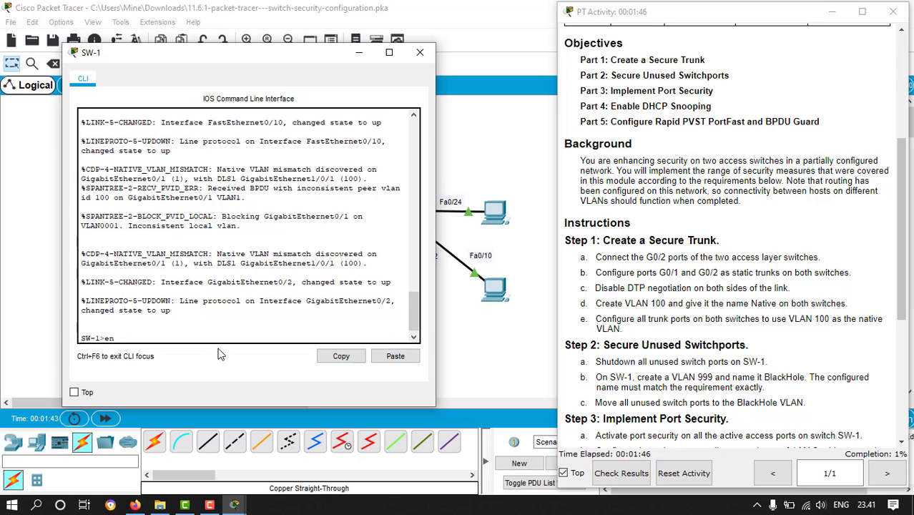
{"action": "type", "text": "enable"}
{"action": "key", "text": "Return"}
{"action": "type", "text": "co"}
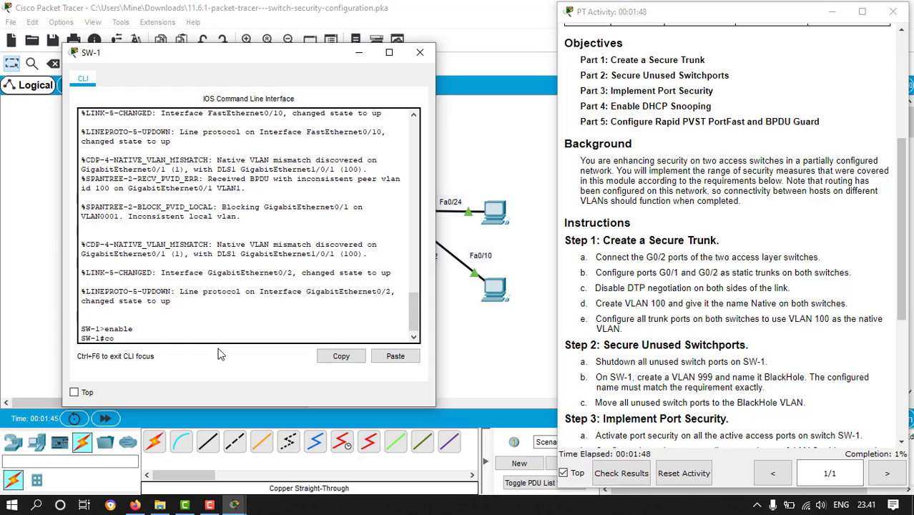
{"action": "type", "text": "nfigure terminal"}
{"action": "key", "text": "Return"}
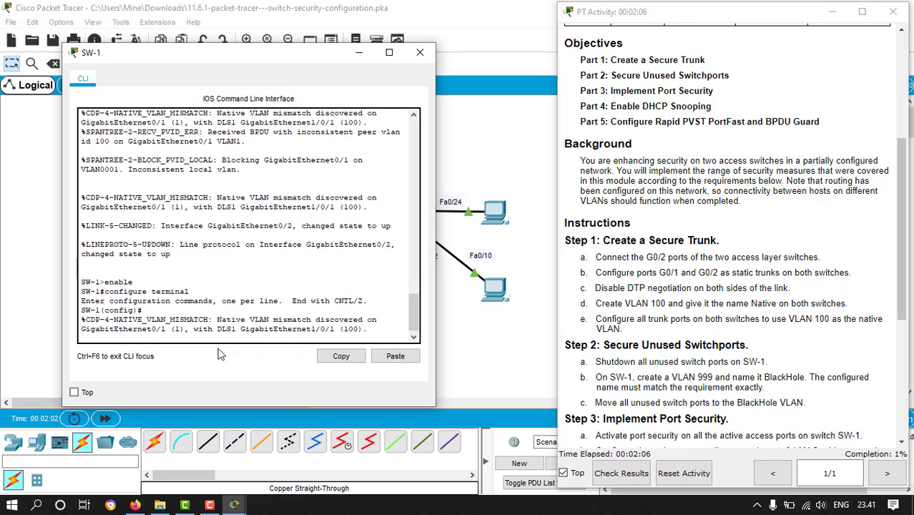
Step: Configure ports g0/1-2 on SW-1 as static trunks with interface range g0/1-2 and switchport mode trunk
{"action": "type", "text": "interface"}
{"action": "key", "text": "BackSpace"}
{"action": "key", "text": "BackSpace"}
{"action": "key", "text": "BackSpace"}
{"action": "key", "text": "BackSpace"}
{"action": "type", "text": "range g0/1"}
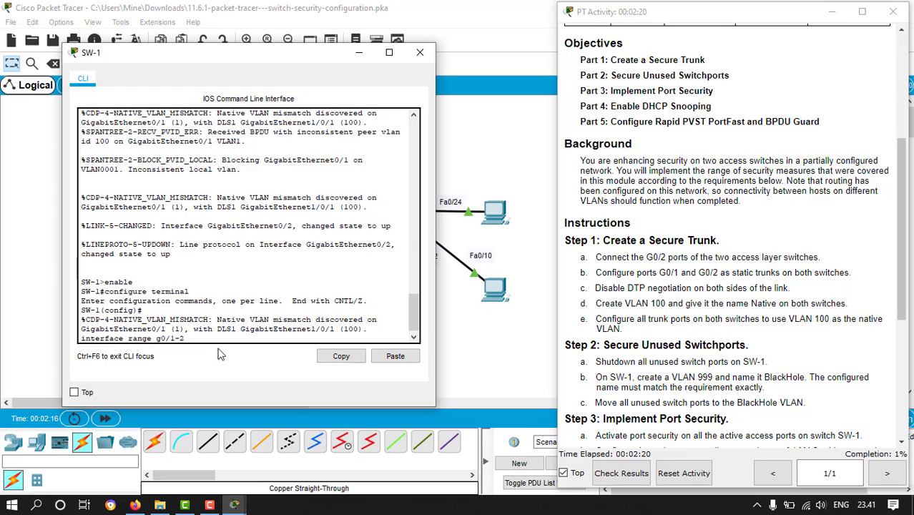
{"action": "type", "text": "-2"}
{"action": "key", "text": "Return"}
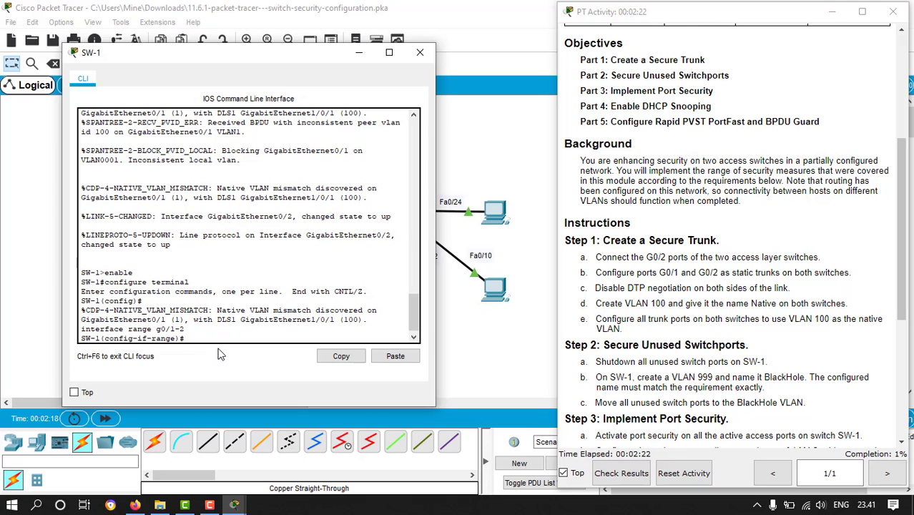
{"action": "type", "text": "mod"}
{"action": "type", "text": "swi"}
{"action": "type", "text": "tchport mode trun"}
{"action": "type", "text": "k"}
{"action": "key", "text": "Return"}
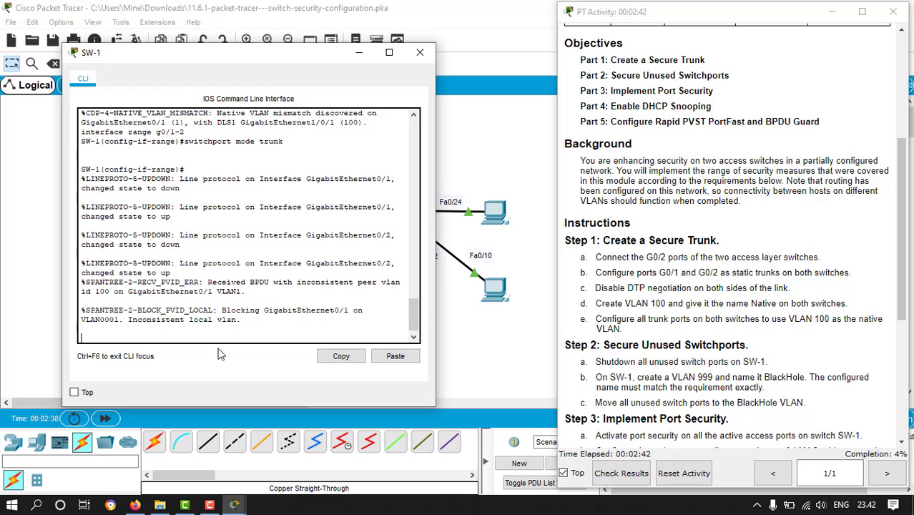
Step: Disable DTP negotiation on SW-1's trunk ports g0/1-2 with switchport nonegotiate
{"action": "key", "text": "Return"}
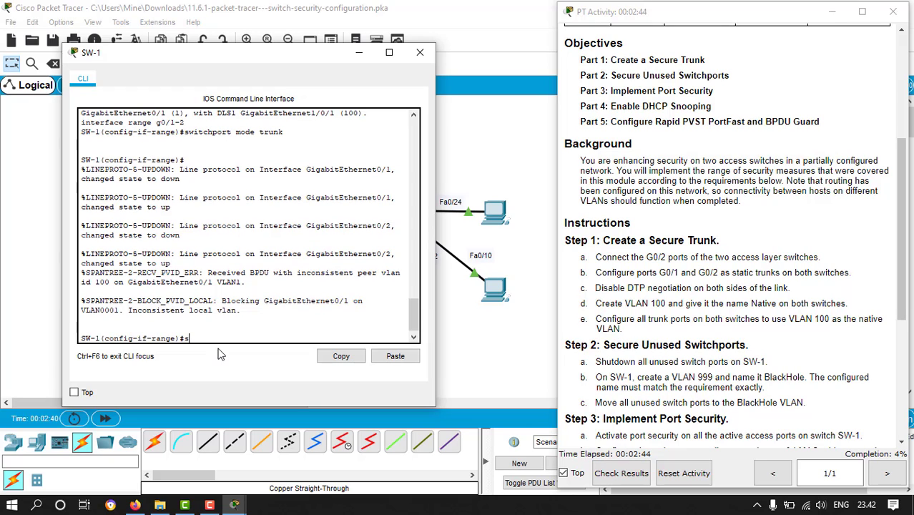
{"action": "type", "text": "switchport nog"}
{"action": "key", "text": "Return"}
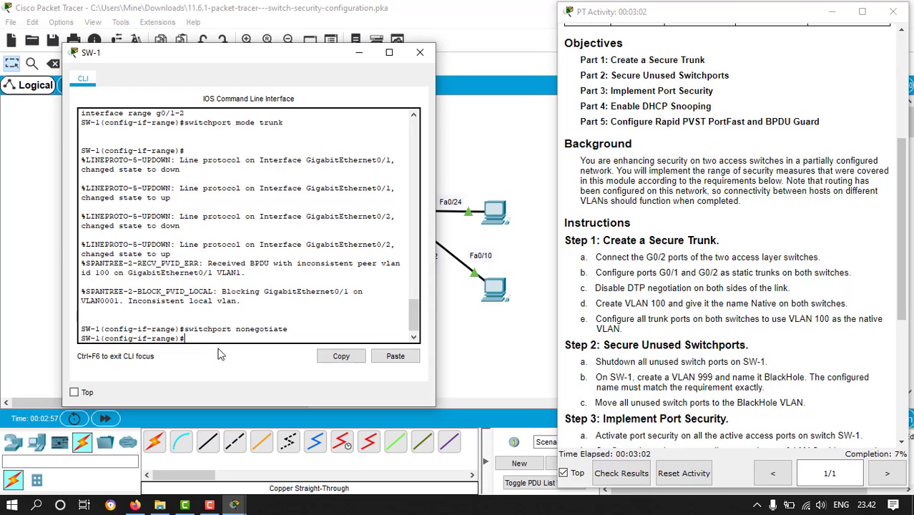
Step: Create VLAN 100 on SW-1 and name it Native
{"action": "type", "text": "vlan"}
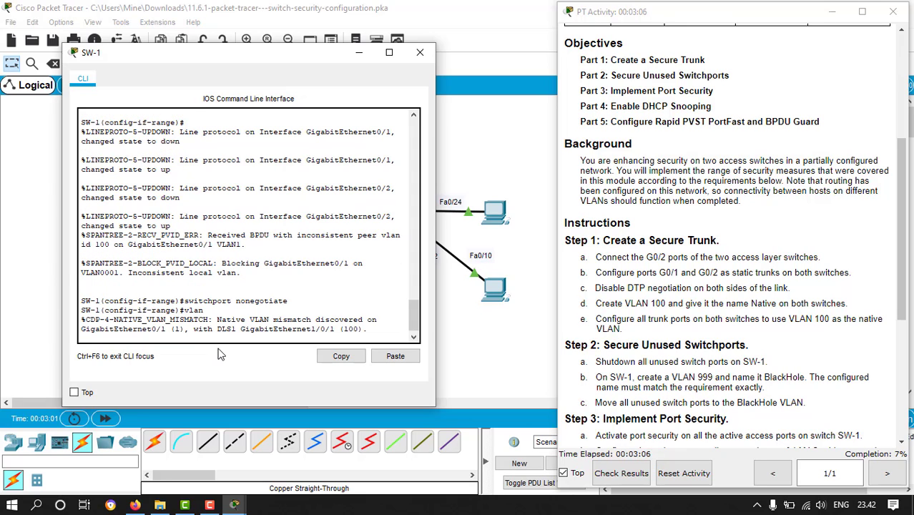
{"action": "type", "text": " 100"}
{"action": "key", "text": "Return"}
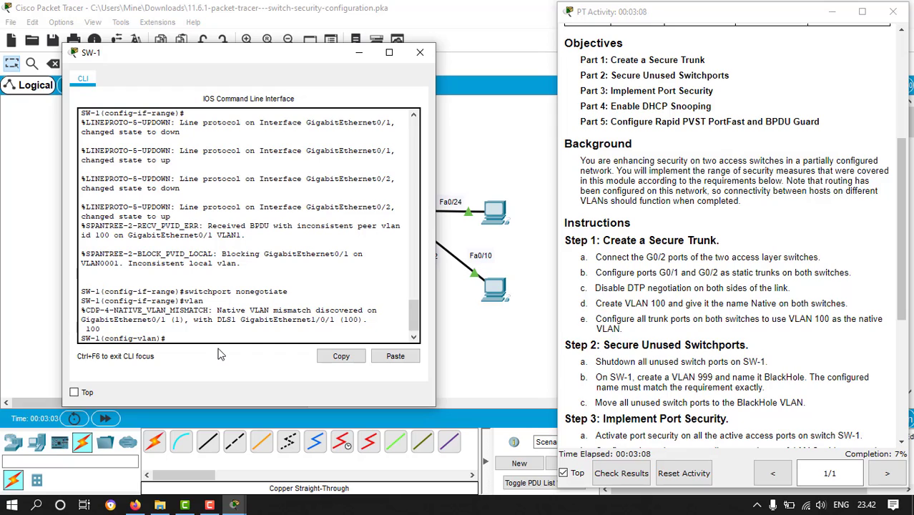
{"action": "type", "text": "name Native"}
{"action": "key", "text": "Return"}
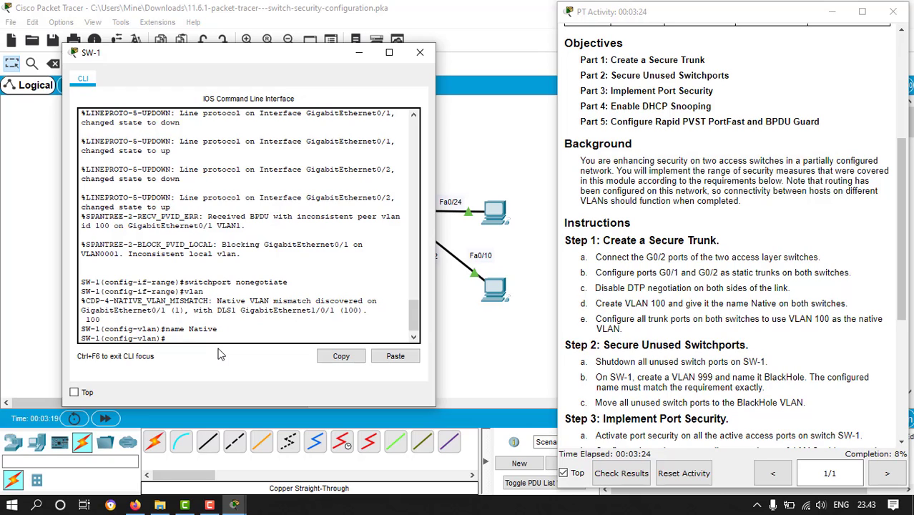
Step: Set VLAN 100 as the native VLAN on SW-1's trunk ports with interface range g0/1-2 and switchport trunk native vlan 100, then close its window
{"action": "type", "text": "interface range g0/1-2"}
{"action": "key", "text": "Return"}
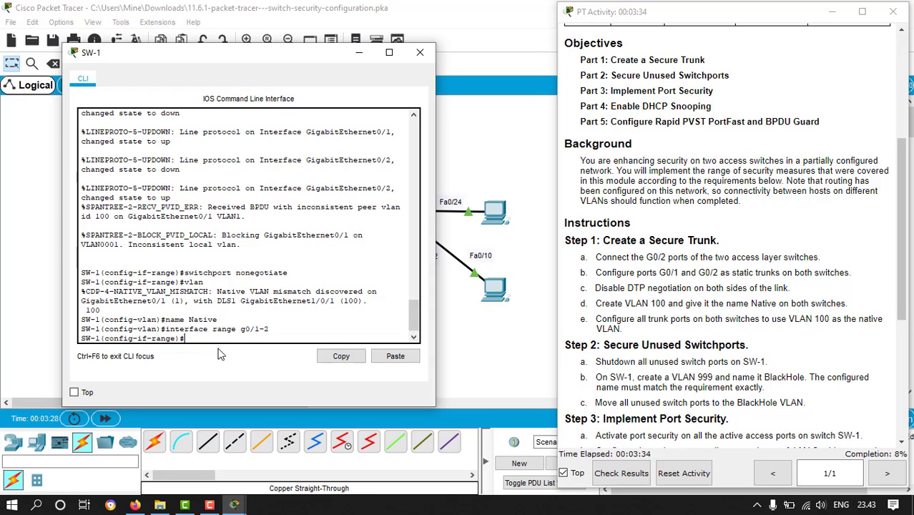
{"action": "type", "text": "switchport trunk native vlan 100"}
{"action": "key", "text": "Return"}
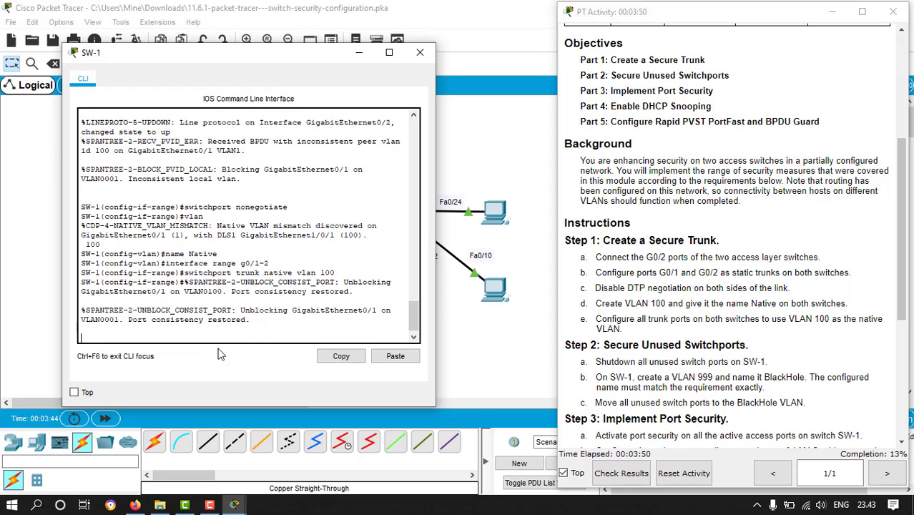
{"action": "key", "text": "Return"}
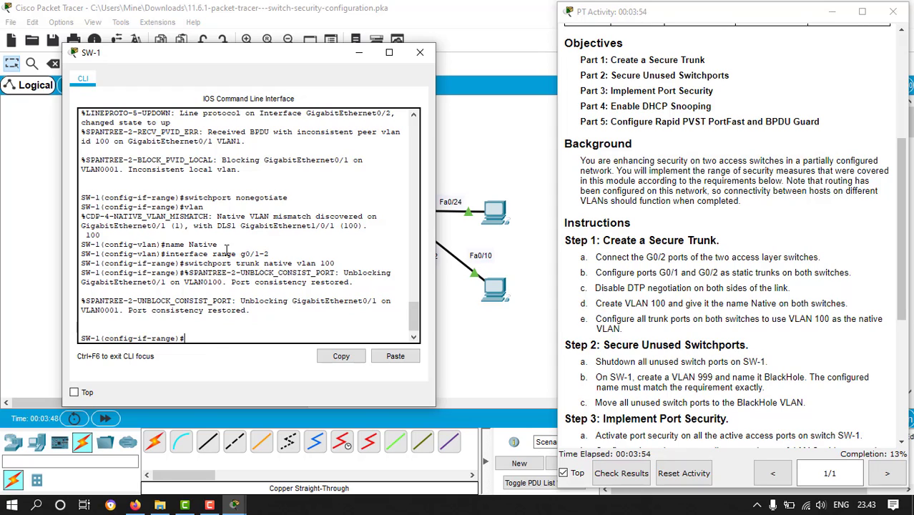
{"action": "left_click", "coordinate": [418, 54]}
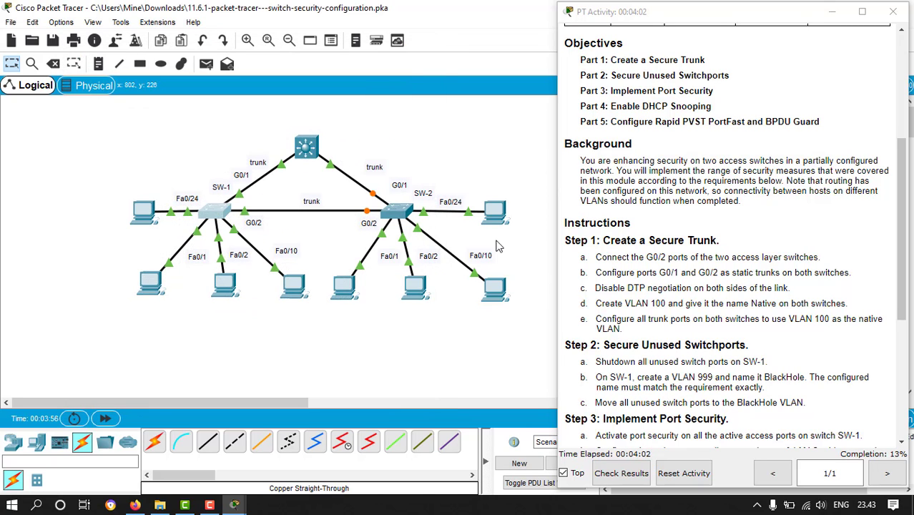
Step: Open SW-2's command line and enter global configuration mode with enable and configure terminal
{"action": "left_click", "coordinate": [398, 211]}
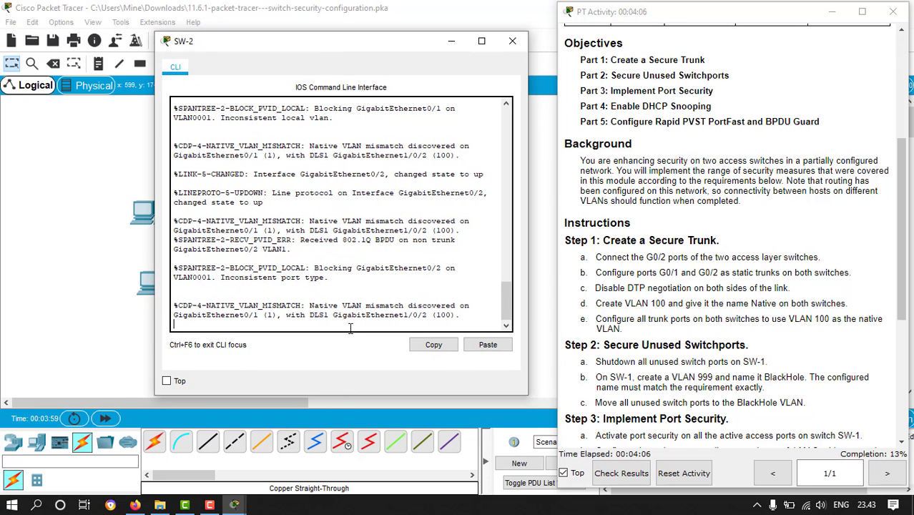
{"action": "key", "text": "Return"}
{"action": "type", "text": "en"}
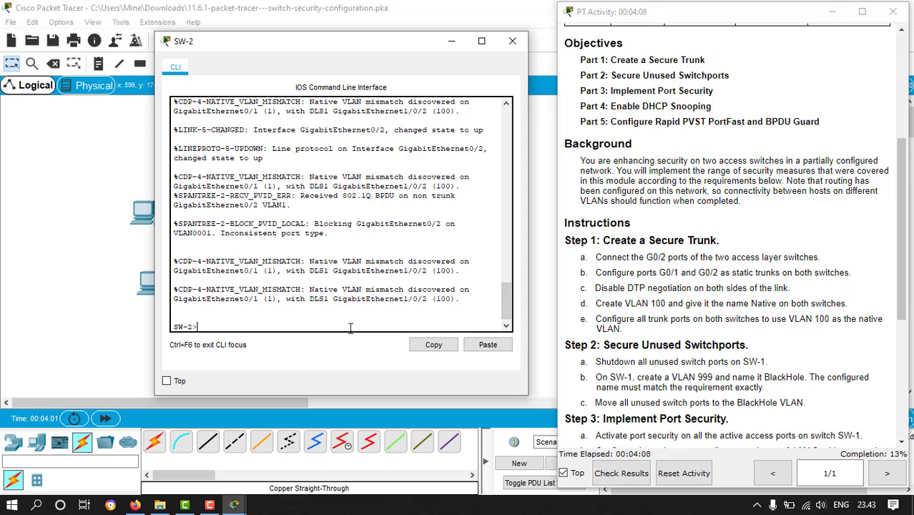
{"action": "type", "text": "able"}
{"action": "key", "text": "Return"}
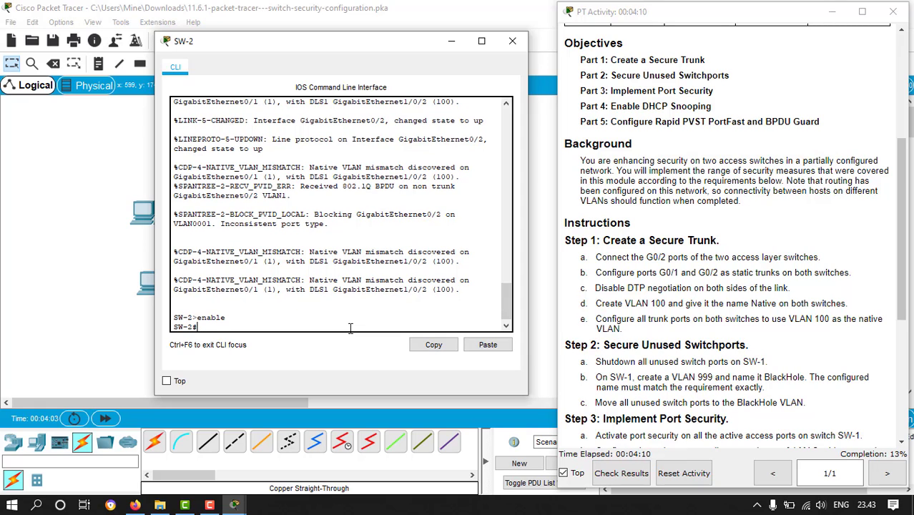
{"action": "type", "text": "configure terminal"}
{"action": "key", "text": "Return"}
Step: Configure ports g0/1-2 on SW-2 as static trunks with interface range g0/1-2 and switchport mode trunk
{"action": "type", "text": "inter"}
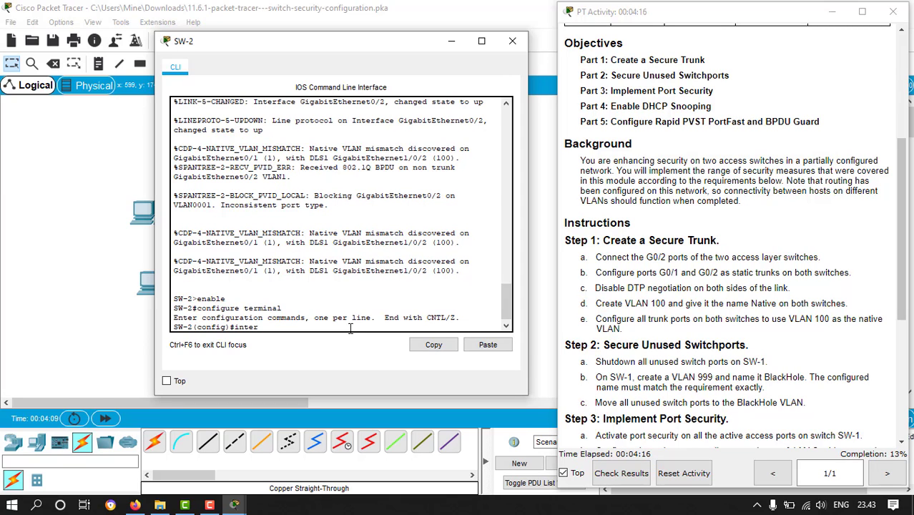
{"action": "type", "text": "face range g0/1-2"}
{"action": "key", "text": "Return"}
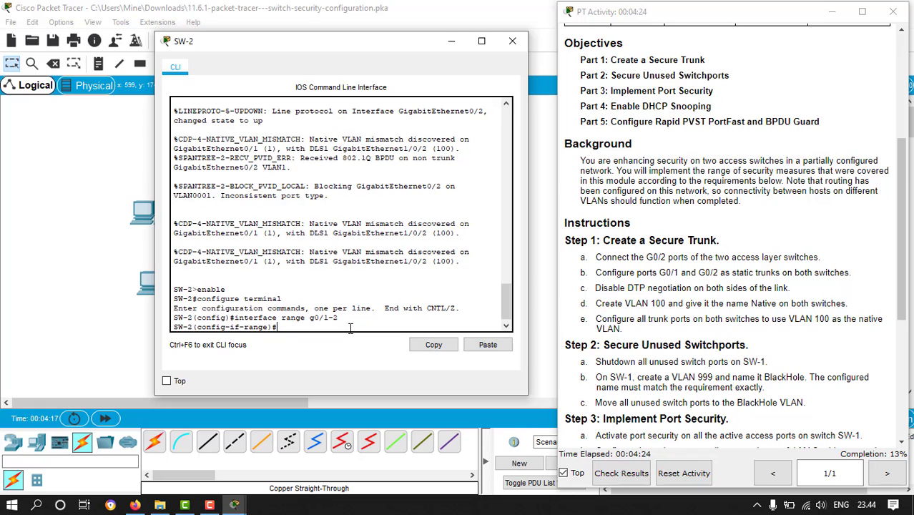
{"action": "type", "text": "switchport mode trunk"}
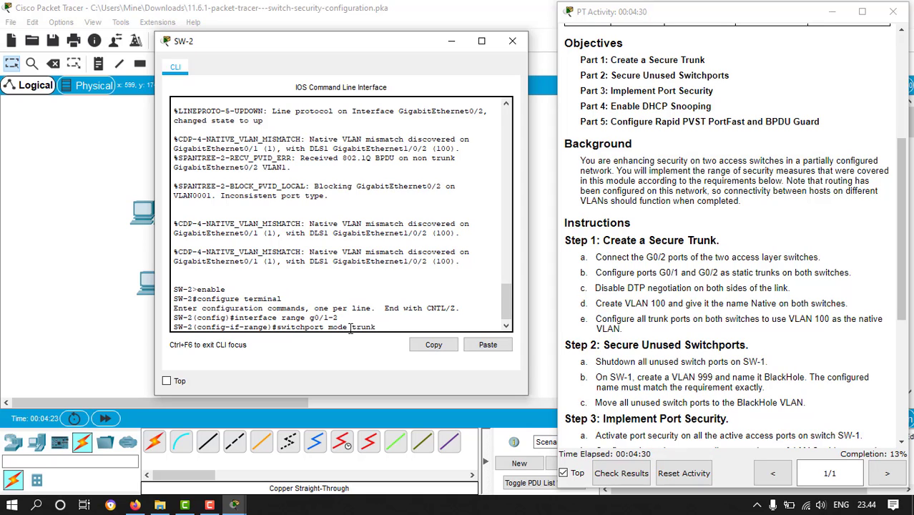
{"action": "key", "text": "Return"}
Step: Disable DTP negotiation on SW-2's trunk ports g0/1-2 with switchport nonegotiate
{"action": "type", "text": "s"}
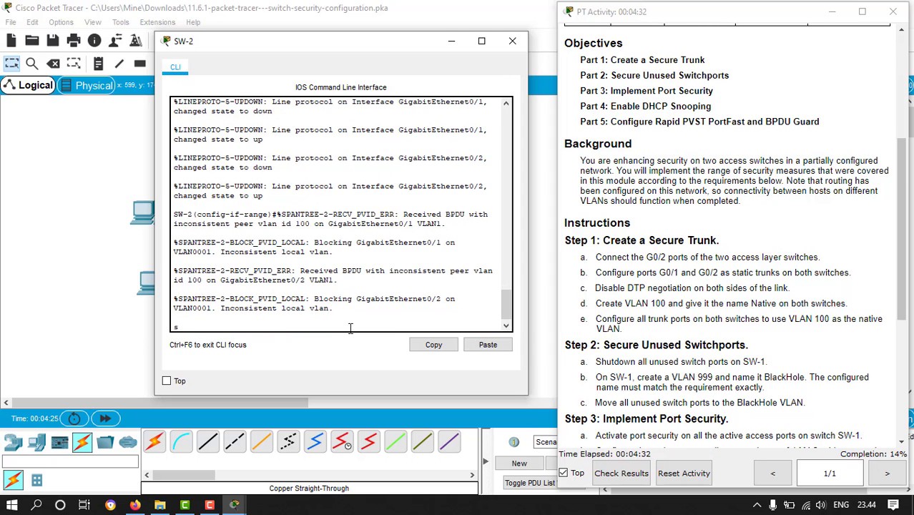
{"action": "type", "text": "witchportnonet"}
{"action": "key", "text": "BackSpace"}
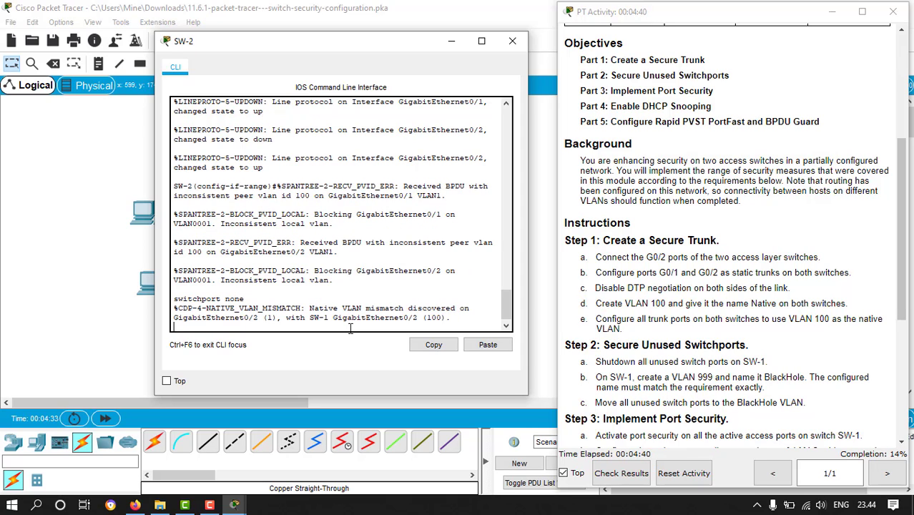
{"action": "type", "text": "gotiate"}
{"action": "key", "text": "Return"}
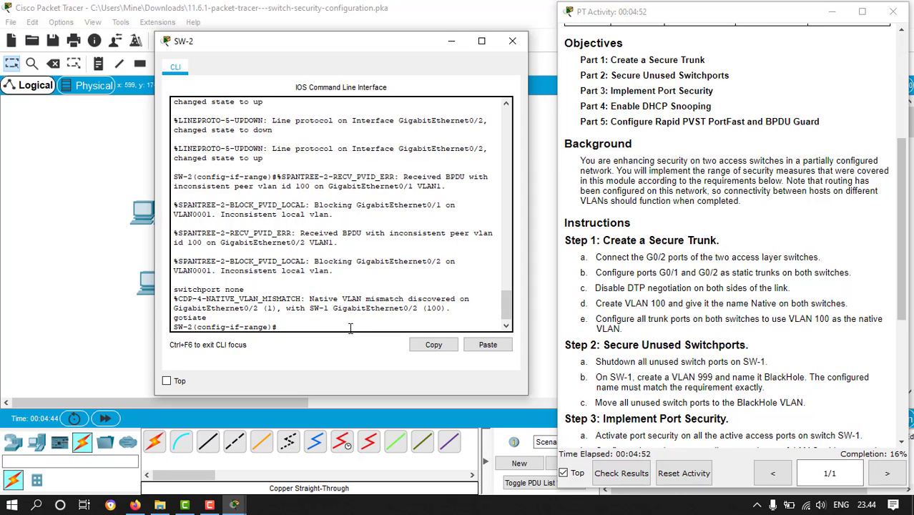
Step: Create VLAN 100 on SW-2 and name it Native
{"action": "type", "text": "vlan 100"}
{"action": "key", "text": "Return"}
{"action": "type", "text": "name"}
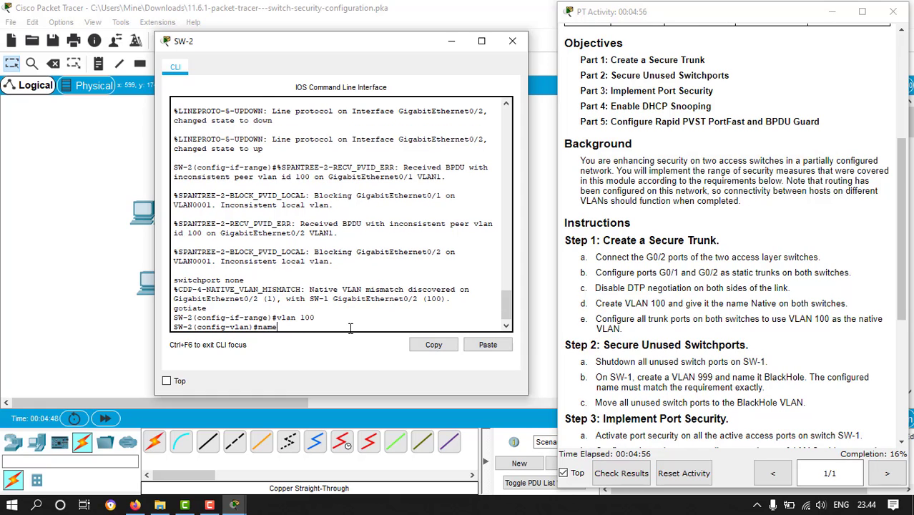
{"action": "type", "text": " Native"}
{"action": "key", "text": "Return"}
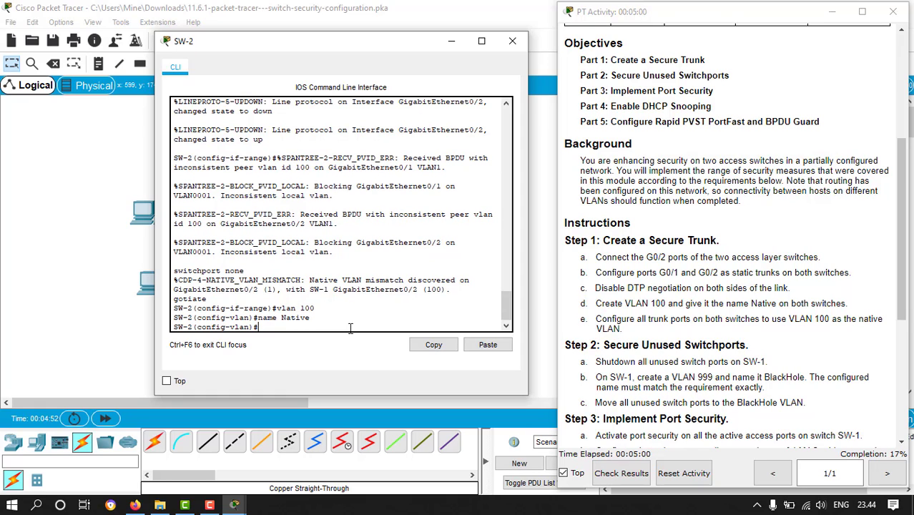
Step: Set VLAN 100 as the native VLAN on SW-2's ports g0/1-2 with interface range g0/1-2 and switchport trunk native vlan 100
{"action": "type", "text": "switchport mode trunk"}
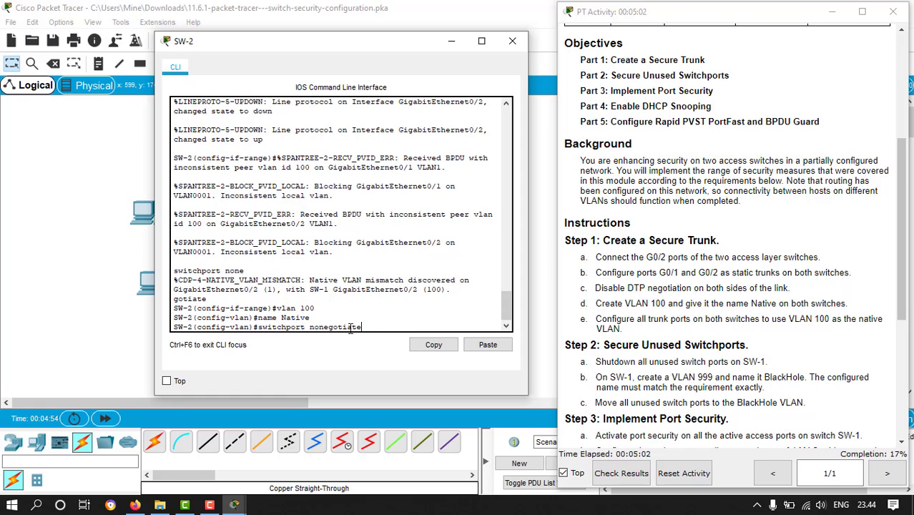
{"action": "key", "text": "Up"}
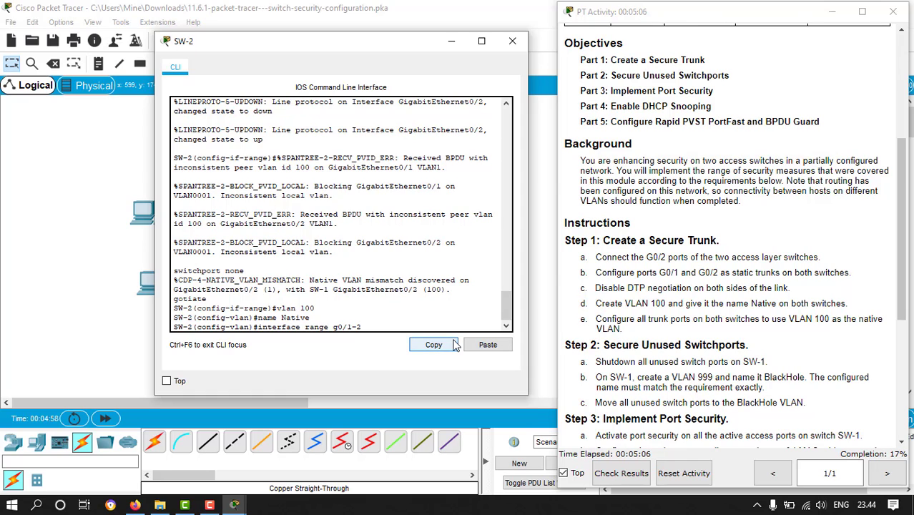
{"action": "key", "text": "Return"}
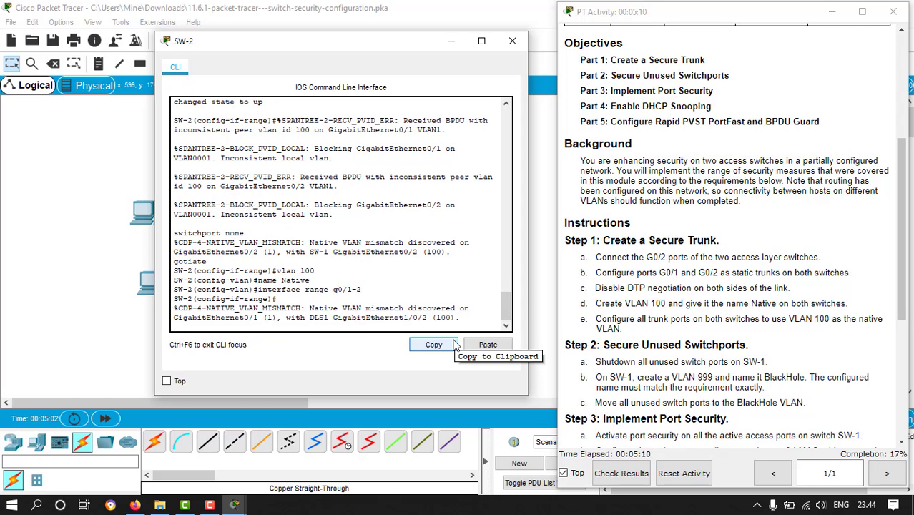
{"action": "type", "text": "switchport trunk "}
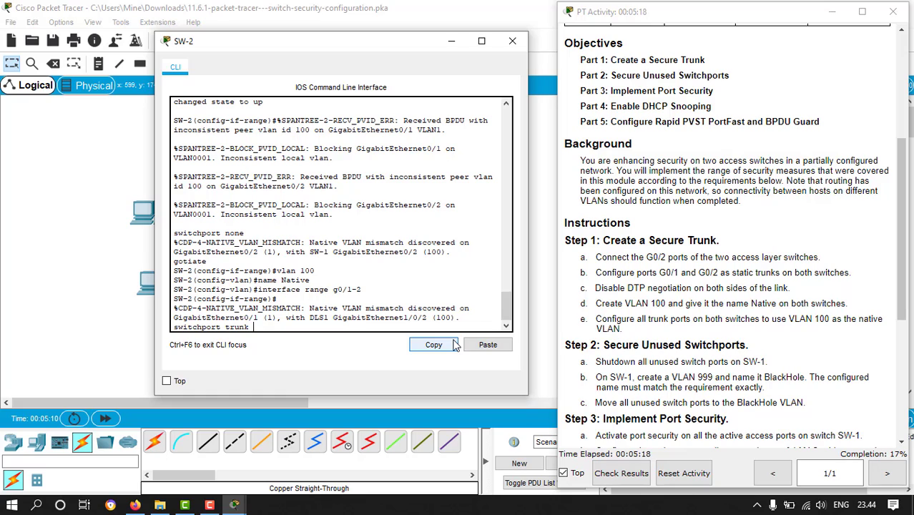
{"action": "type", "text": "native vlan 100"}
{"action": "key", "text": "Return"}
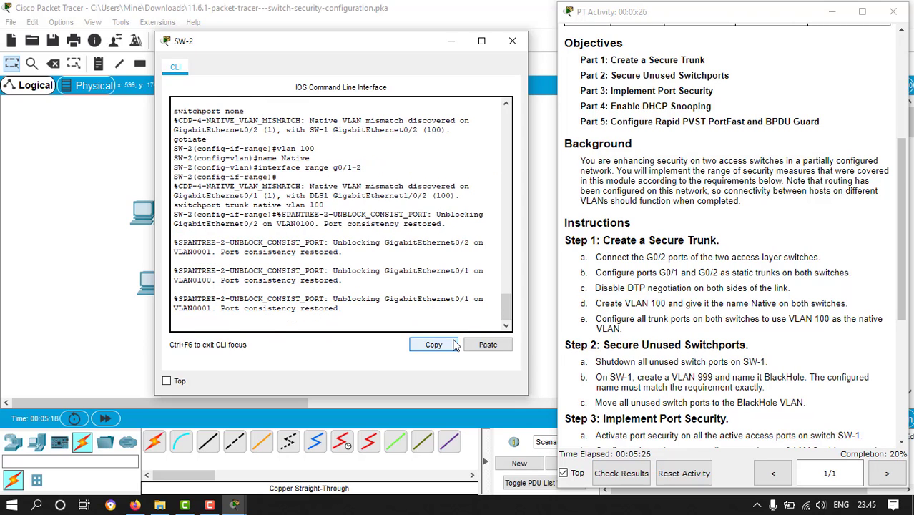
{"action": "key", "text": "Return"}
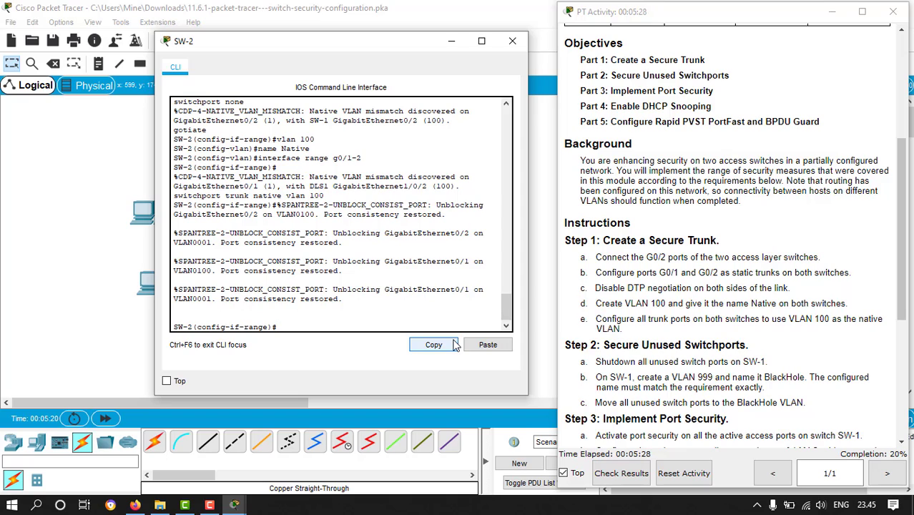
Step: Check SW-2's VLANs and trunks with do show vlan brief and do show interface trunk, then close its window
{"action": "type", "text": "do show vlan brief"}
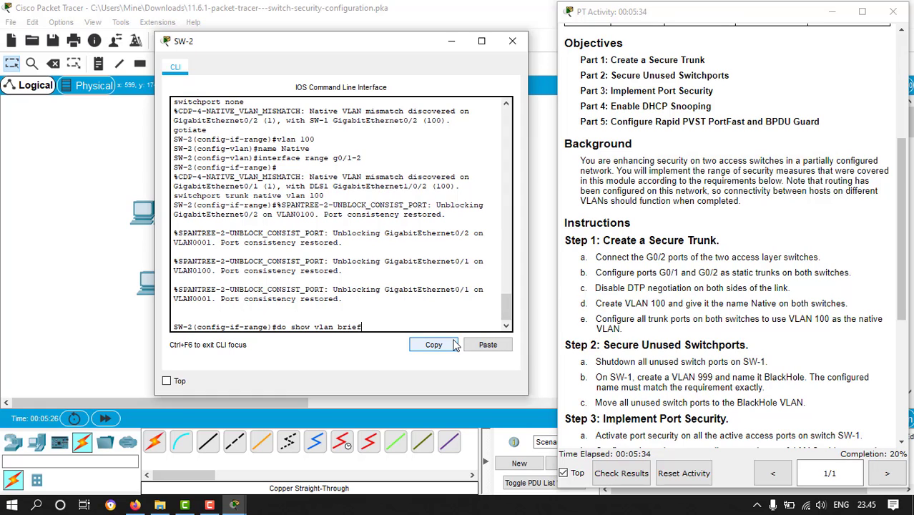
{"action": "key", "text": "Return"}
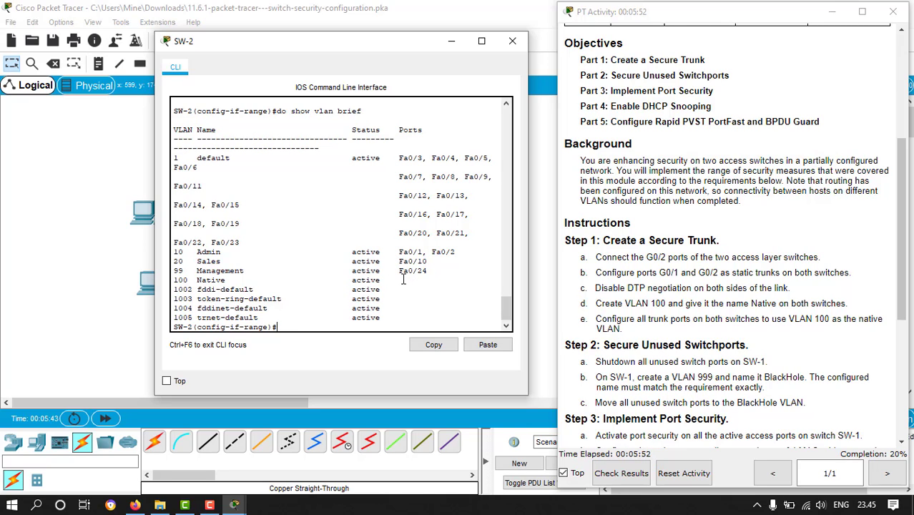
{"action": "type", "text": "do show interface trunk"}
{"action": "key", "text": "Return"}
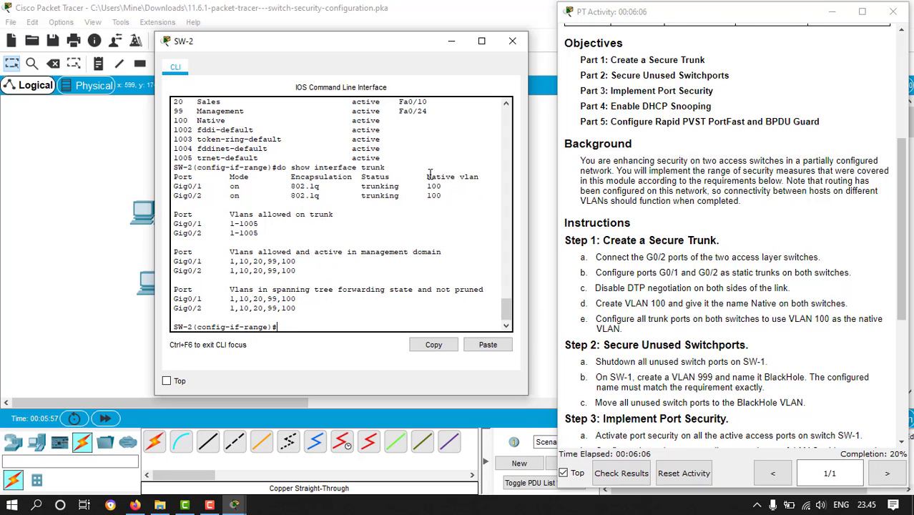
{"action": "left_click", "coordinate": [515, 43]}
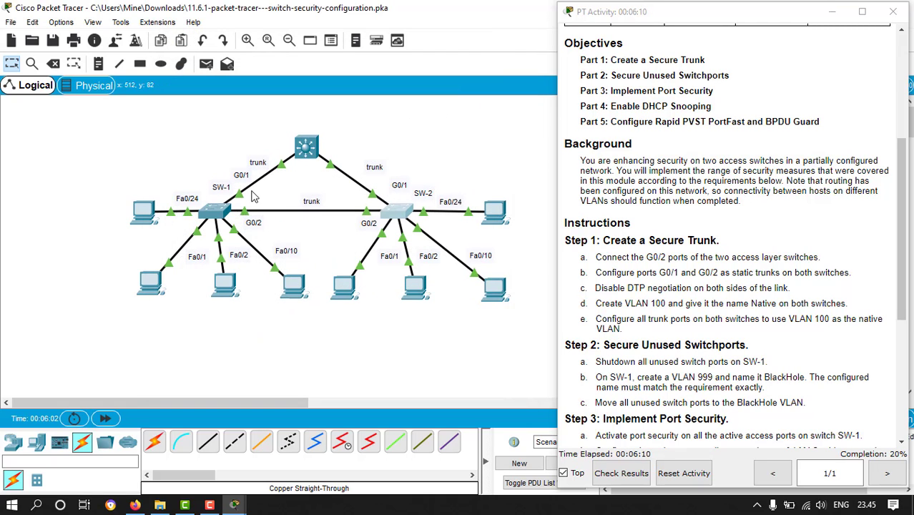
Step: Reopen SW-1's command line, list its VLAN port assignments with do show vlan brief, and widen the window to read the unused ports
{"action": "left_click", "coordinate": [213, 211]}
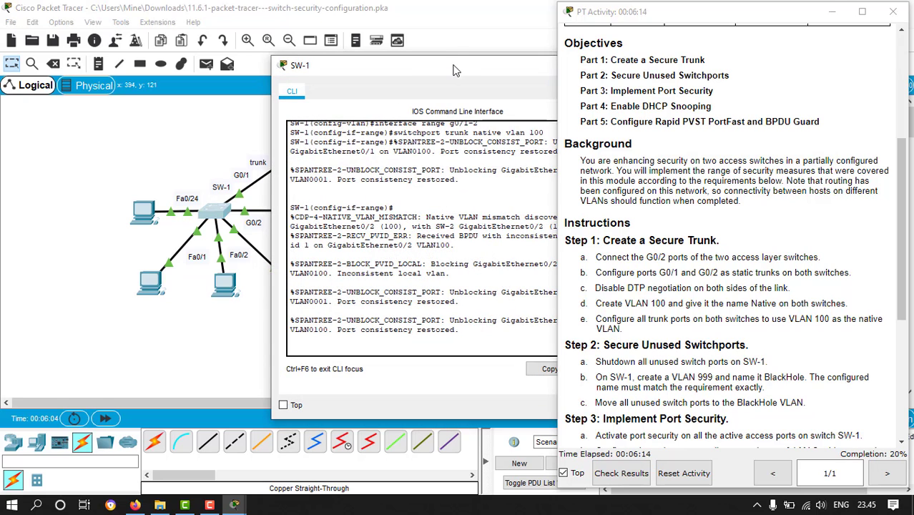
{"action": "left_click_drag", "start_coordinate": [457, 66], "coordinate": [253, 47]}
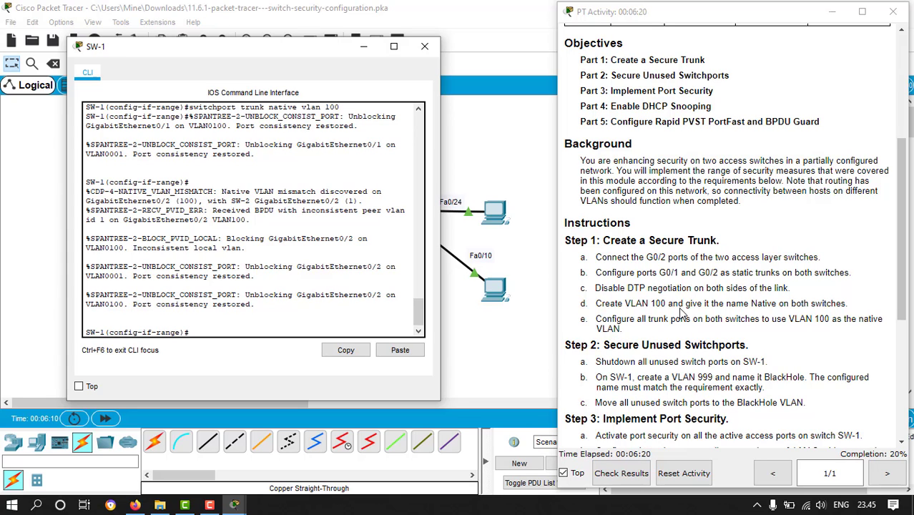
{"action": "scroll", "coordinate": [680, 309], "scroll_direction": "down", "scroll_amount": 2}
{"action": "scroll", "coordinate": [680, 309], "scroll_direction": "down", "scroll_amount": 2}
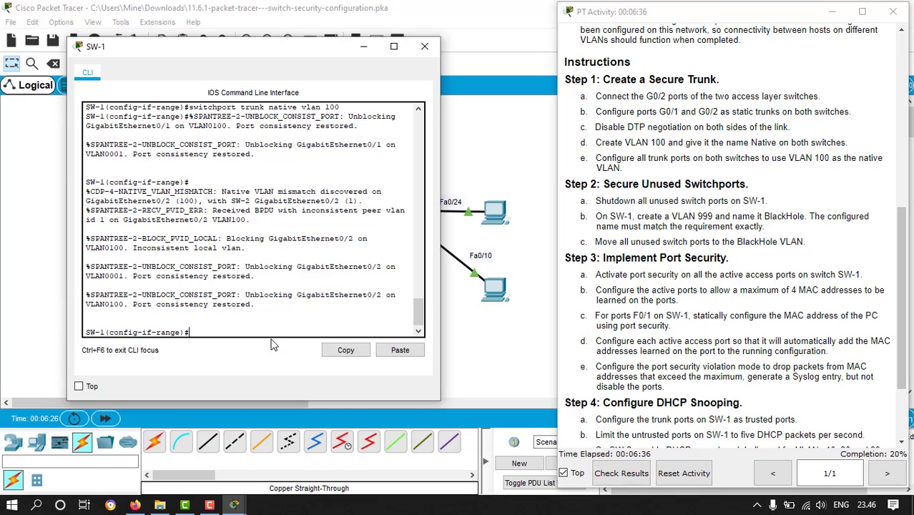
{"action": "type", "text": "show vlan"}
{"action": "type", "text": "brief"}
{"action": "key", "text": "Return"}
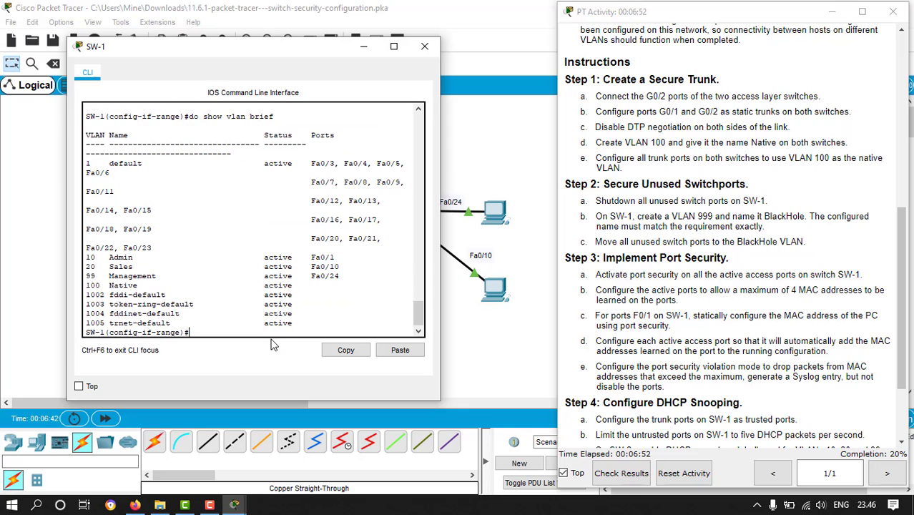
{"action": "left_click_drag", "start_coordinate": [439, 195], "coordinate": [491, 187]}
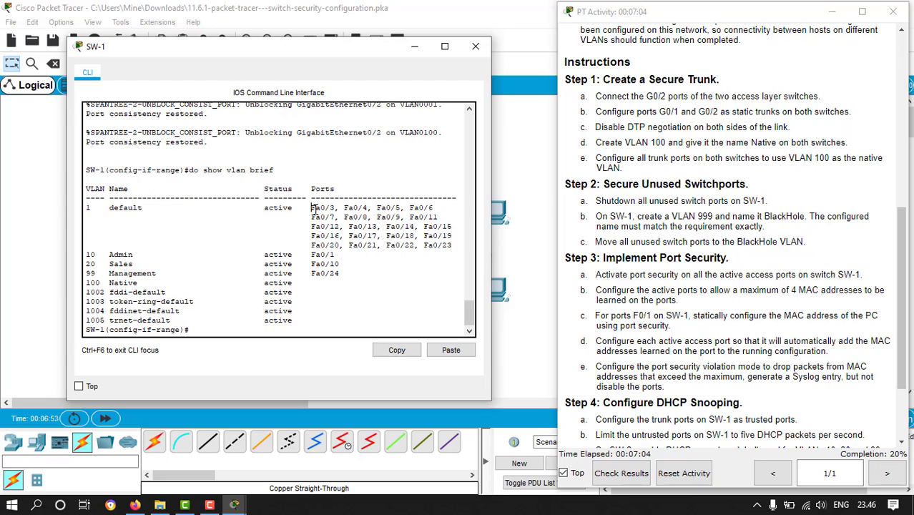
{"action": "left_click_drag", "start_coordinate": [312, 207], "coordinate": [455, 244]}
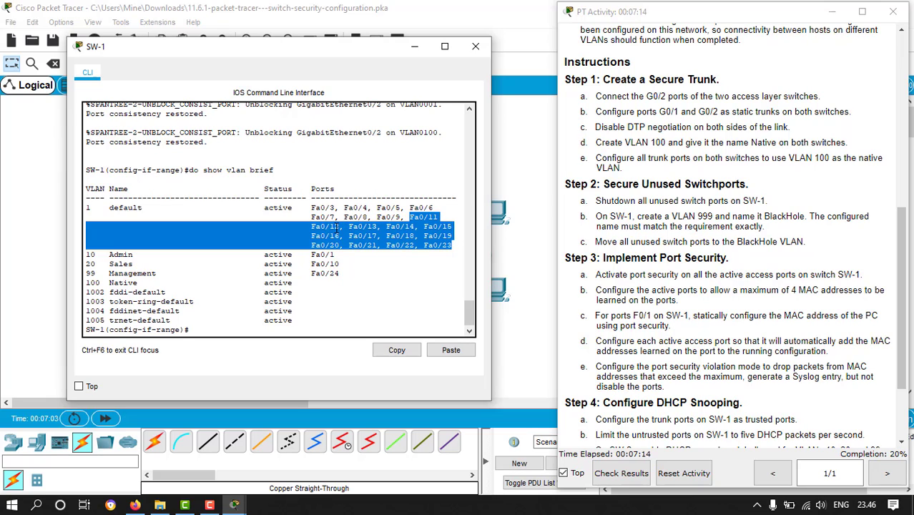
{"action": "left_click", "coordinate": [266, 342]}
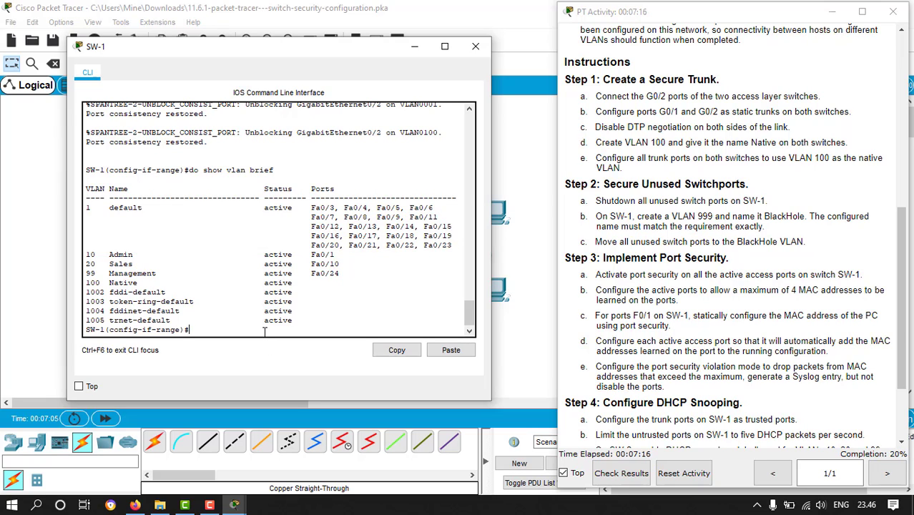
Step: Display the full connection status of all SW-1 ports with do show interface status
{"action": "type", "text": "do show interface "}
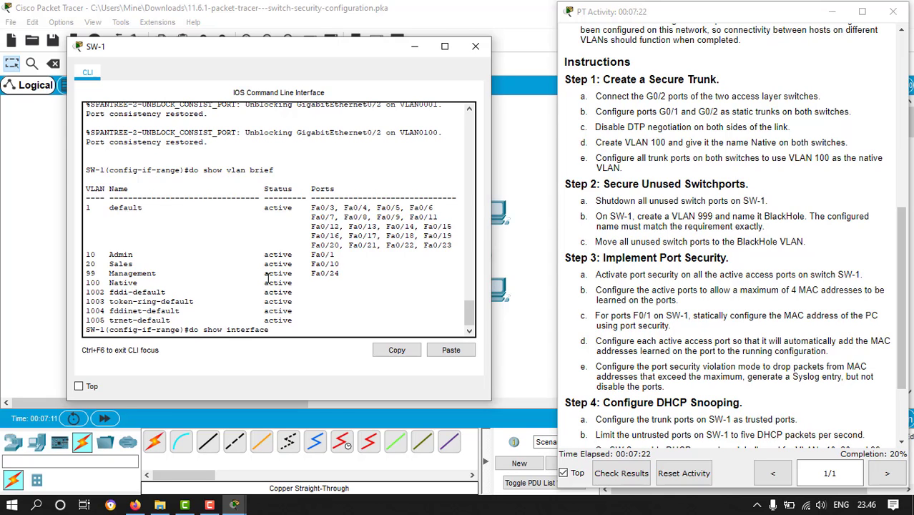
{"action": "type", "text": "status"}
{"action": "key", "text": "Return"}
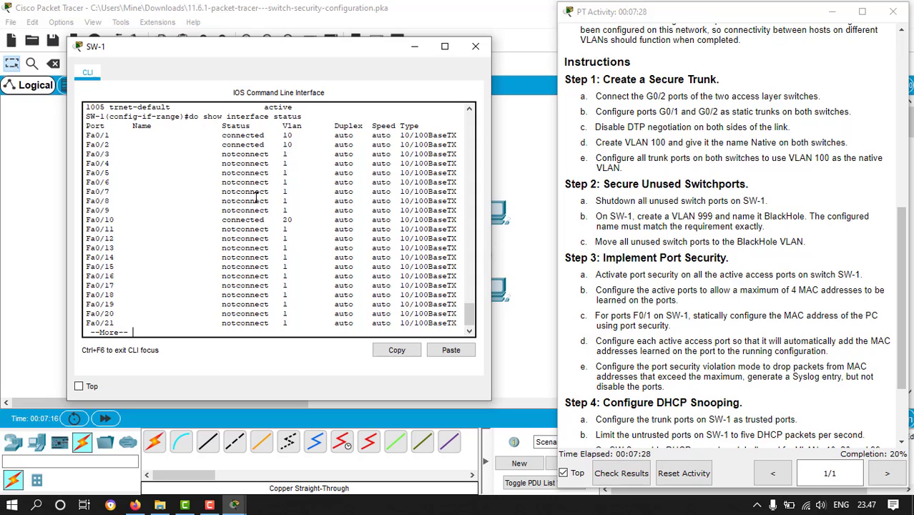
{"action": "key", "text": "space"}
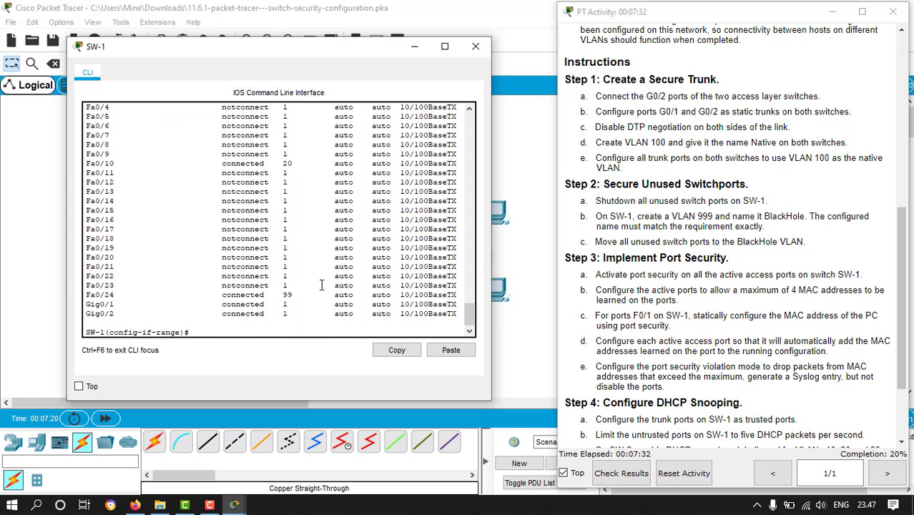
Step: List SW-1's VLAN port assignments with do show vlan brief and compare the Admin ports with the activity's VLAN table
{"action": "key", "text": "Up"}
{"action": "key", "text": "Up"}
{"action": "key", "text": "Return"}
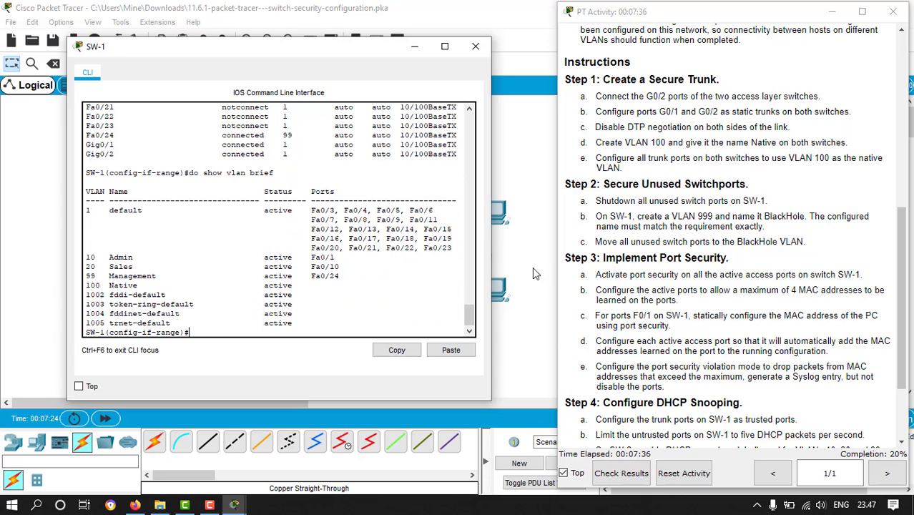
{"action": "scroll", "coordinate": [708, 286], "scroll_direction": "up", "scroll_amount": 10}
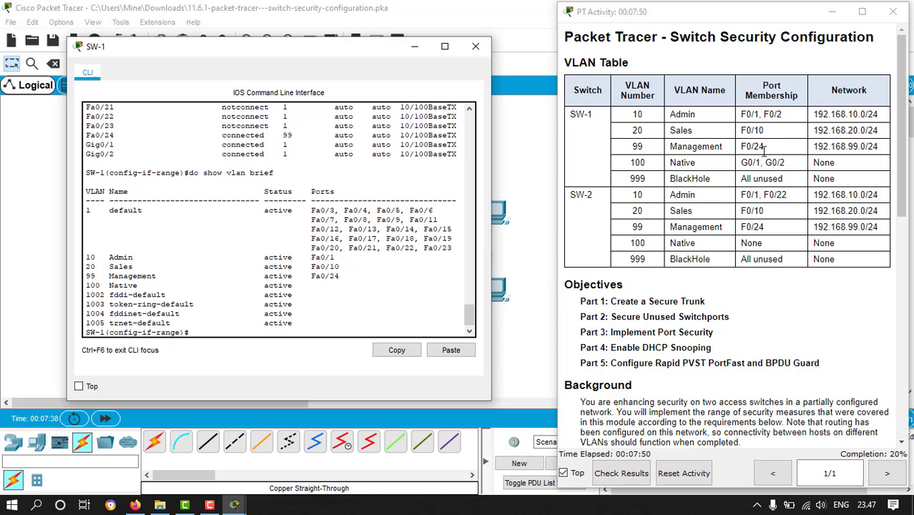
{"action": "left_click_drag", "start_coordinate": [781, 115], "coordinate": [739, 117]}
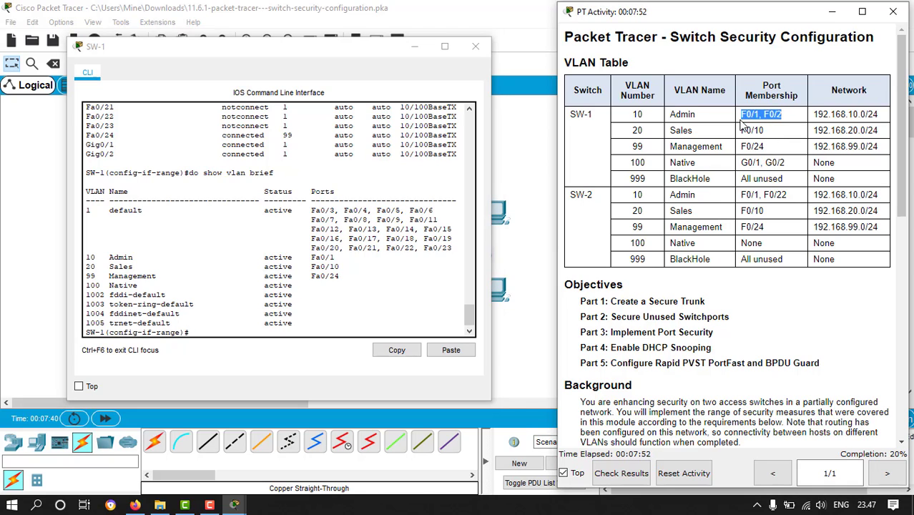
Step: Check which SW-1 ports are trunking with do show interface trunk
{"action": "left_click", "coordinate": [219, 332]}
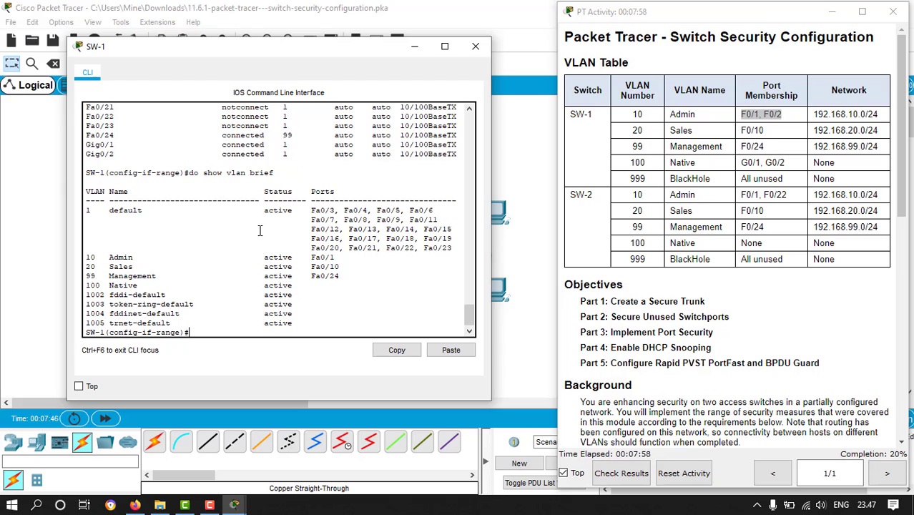
{"action": "type", "text": "s"}
{"action": "type", "text": "do show interface trunk"}
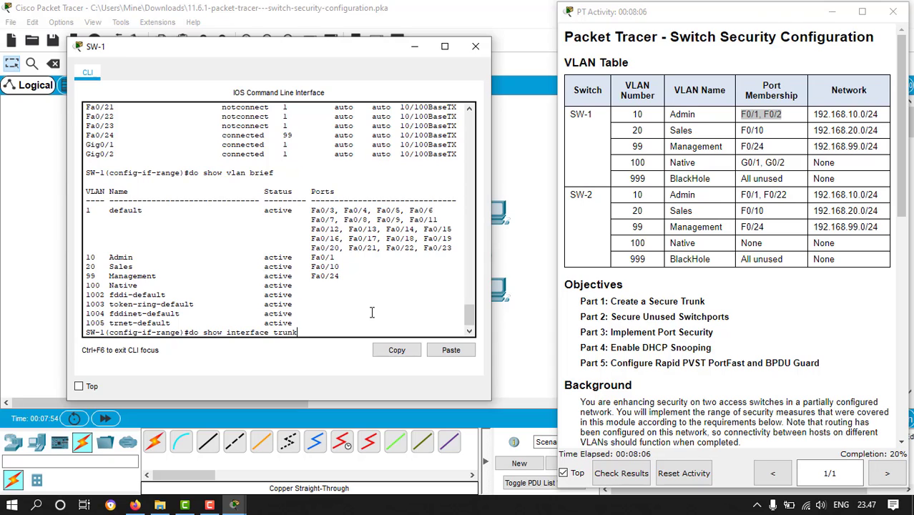
{"action": "key", "text": "Return"}
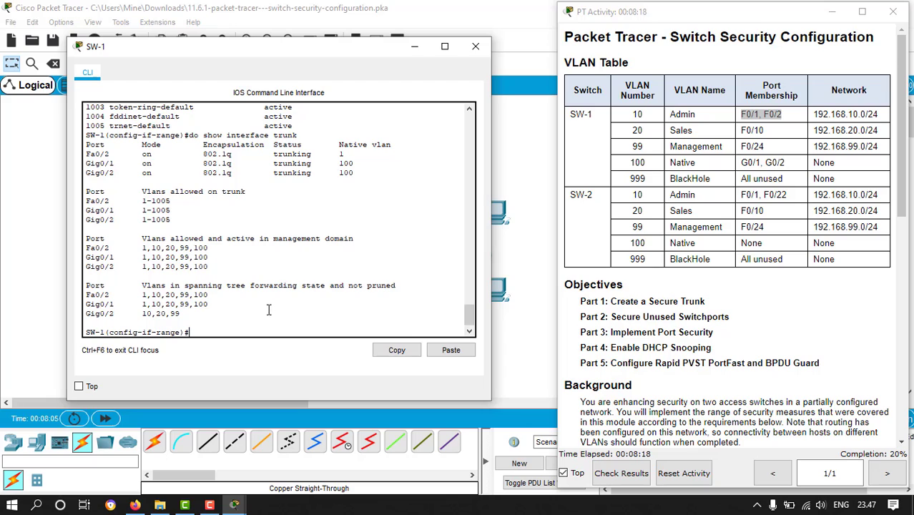
Step: Configure SW-1's interface f0/2 with switchport mode access and switchport access vlan 10
{"action": "type", "text": "interf"}
{"action": "type", "text": "ace f0/2"}
{"action": "key", "text": "Return"}
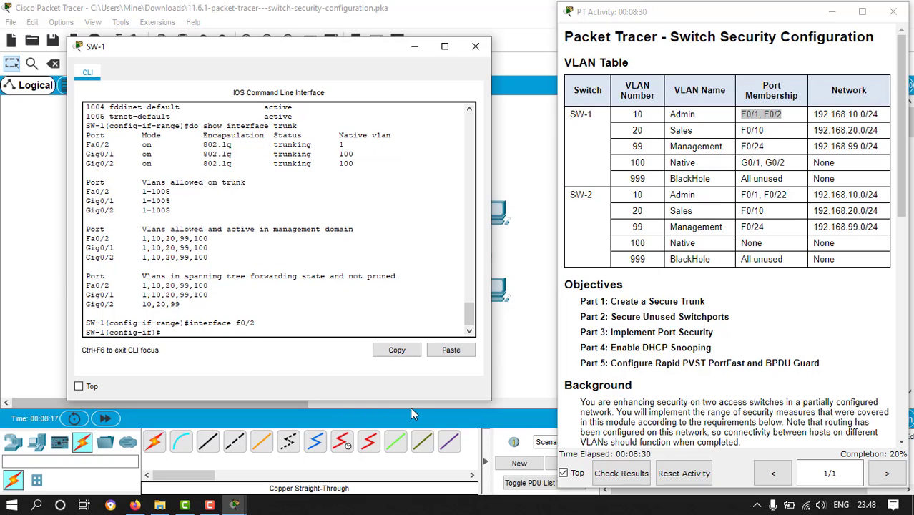
{"action": "type", "text": "switchport mode access"}
{"action": "key", "text": "Return"}
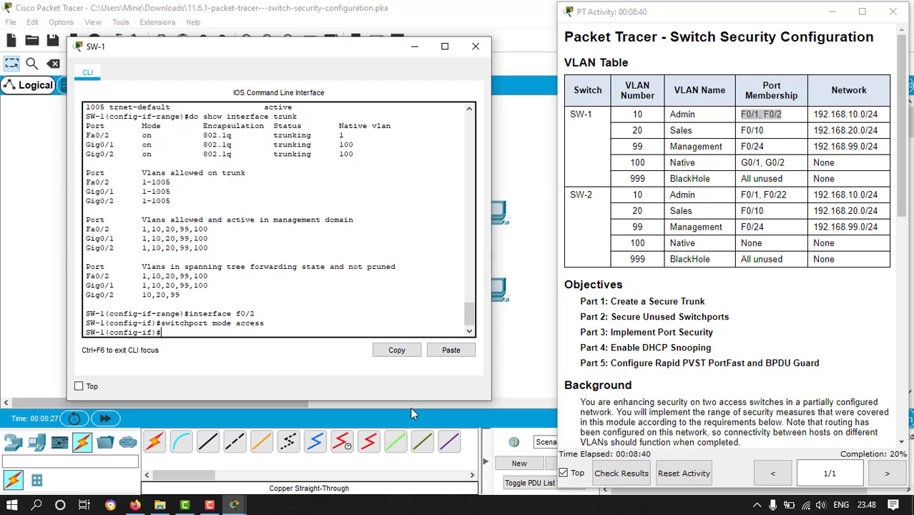
{"action": "type", "text": "switchport access vlan"}
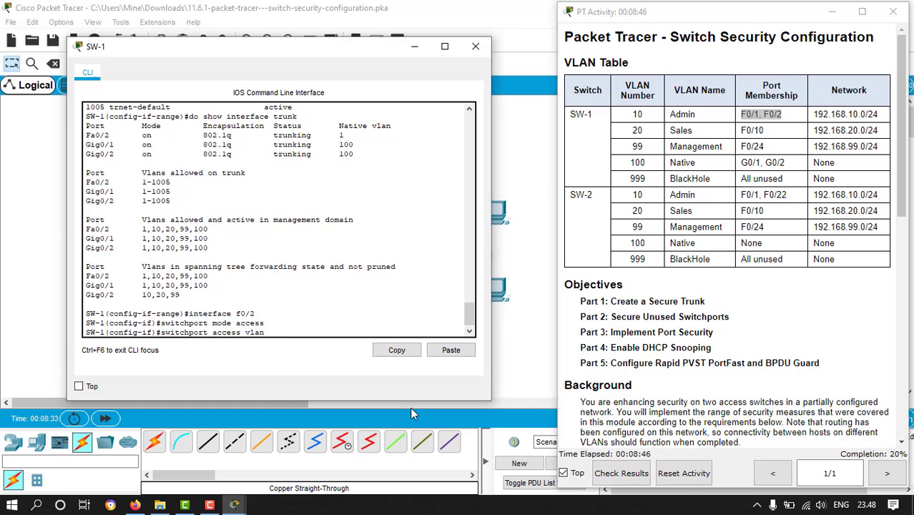
{"action": "type", "text": " 10"}
{"action": "key", "text": "Return"}
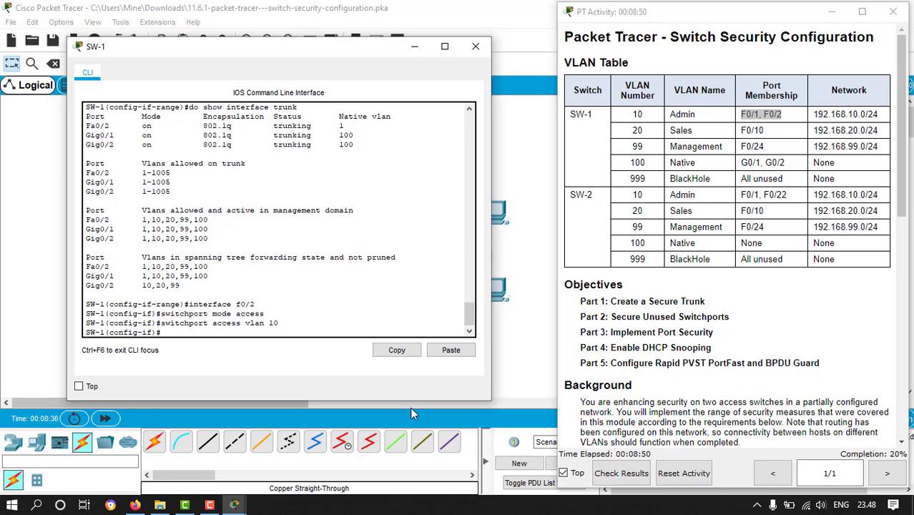
Step: Verify the port membership of SW-1's Admin VLAN with do show vlan brief
{"action": "type", "text": "do show vlan brief"}
{"action": "key", "text": "Return"}
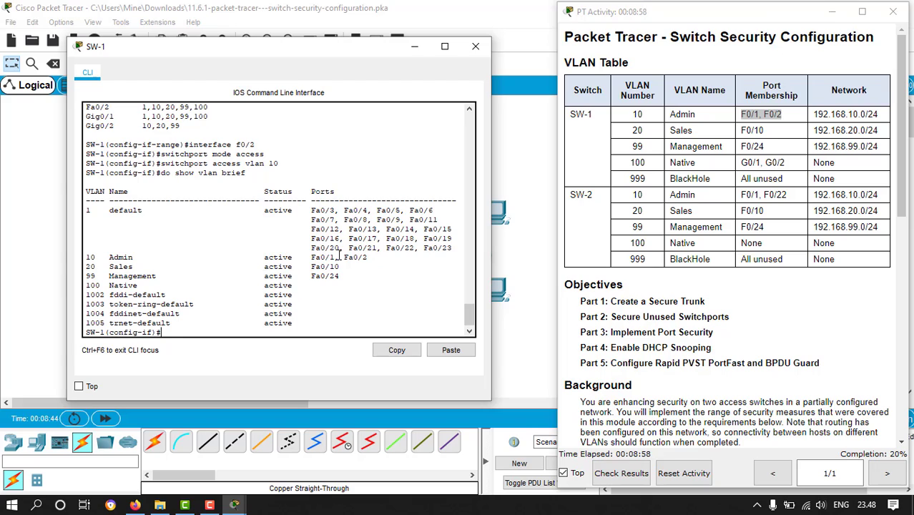
{"action": "left_click_drag", "start_coordinate": [311, 258], "coordinate": [371, 260]}
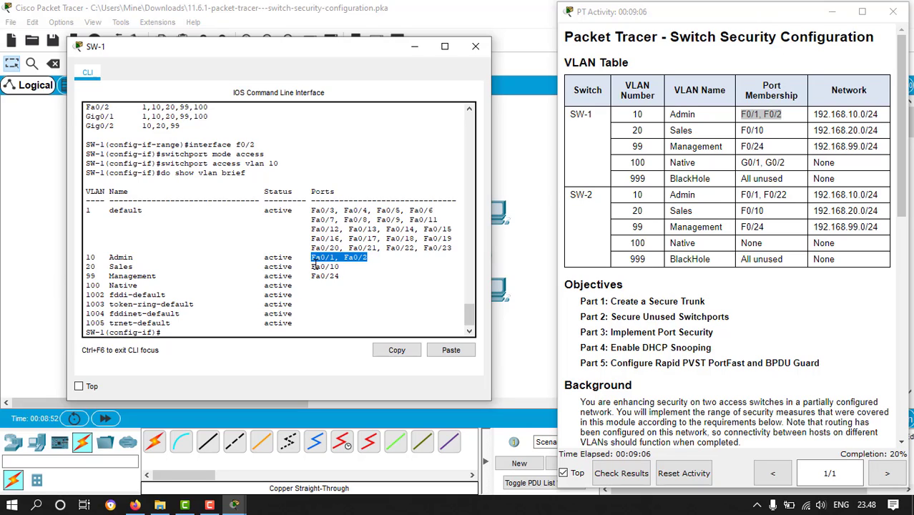
{"action": "left_click", "coordinate": [339, 257]}
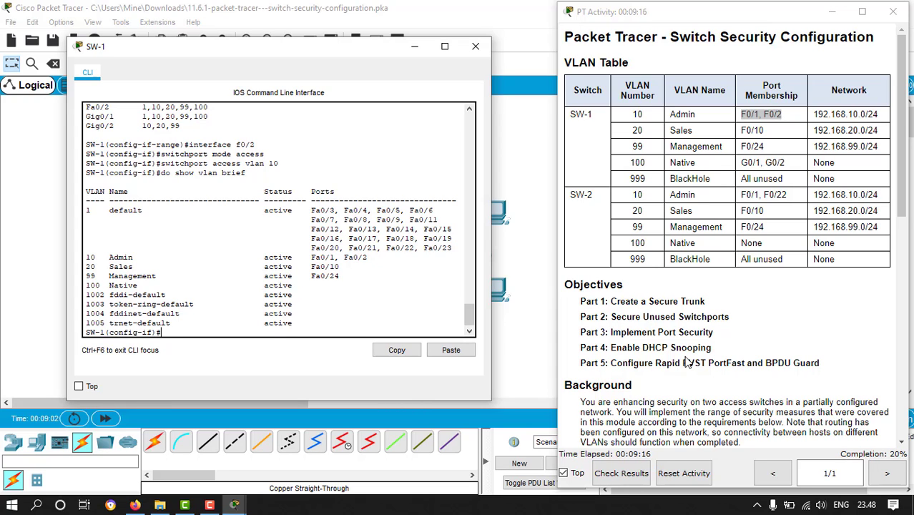
Step: Move SW-1's unused ports to VLAN 999 with interface range f0/3-9,f0/11-23, switchport mode access and switchport access vlan 999
{"action": "scroll", "coordinate": [687, 329], "scroll_direction": "down", "scroll_amount": 3}
{"action": "scroll", "coordinate": [687, 329], "scroll_direction": "down", "scroll_amount": 6}
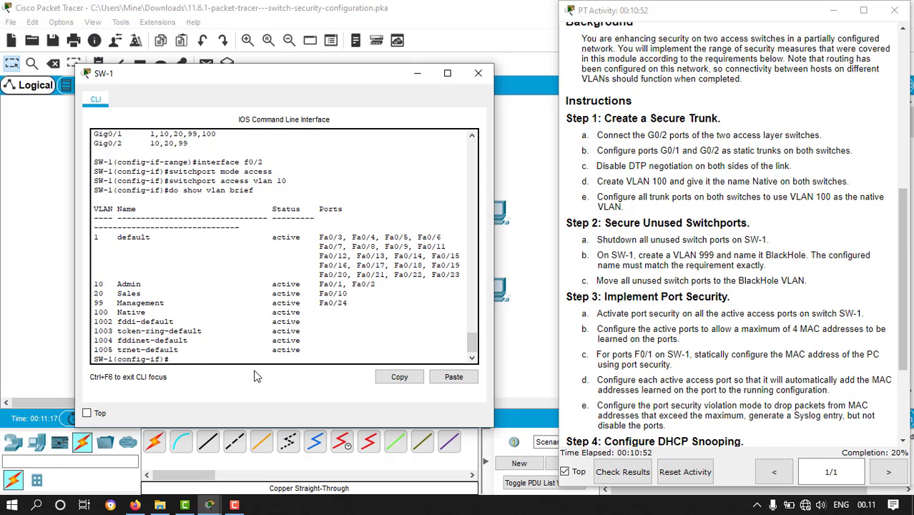
{"action": "type", "text": "nterface ra"}
{"action": "type", "text": "nge"}
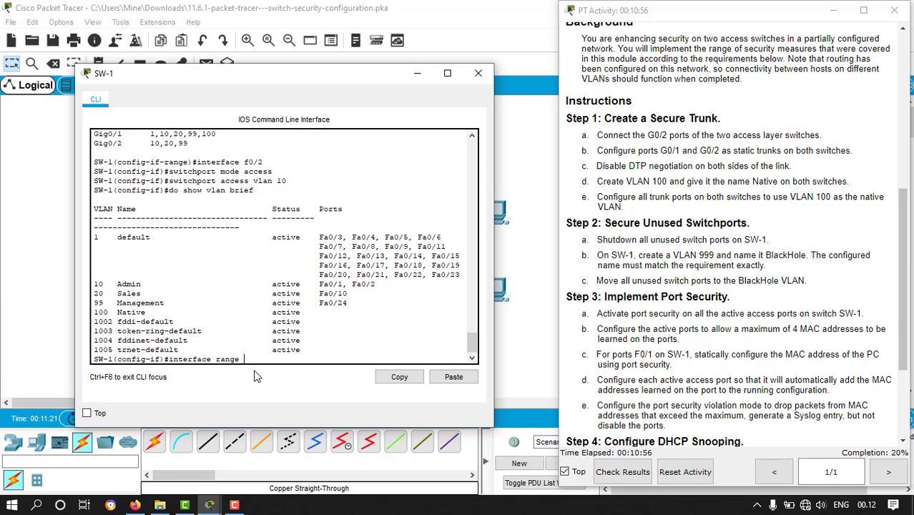
{"action": "type", "text": " f0/3-9,f0/11-23"}
{"action": "key", "text": "Return"}
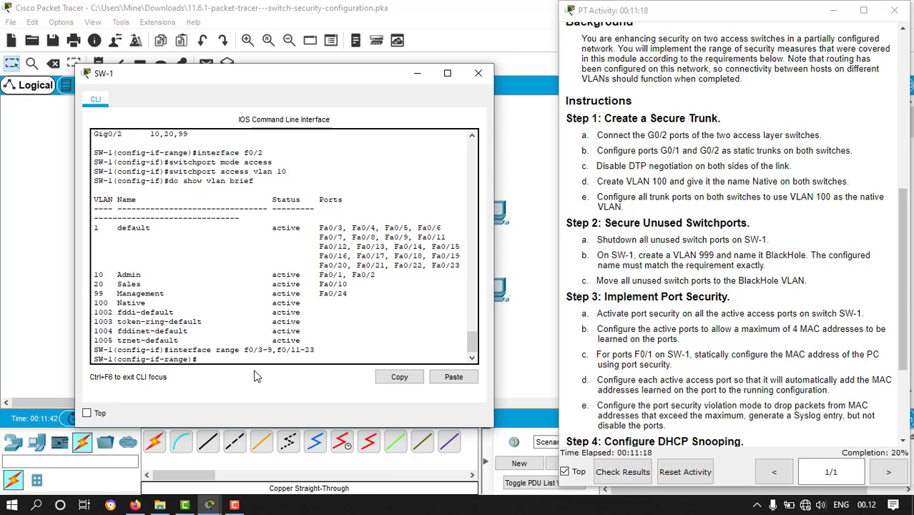
{"action": "type", "text": "switchport mode acce"}
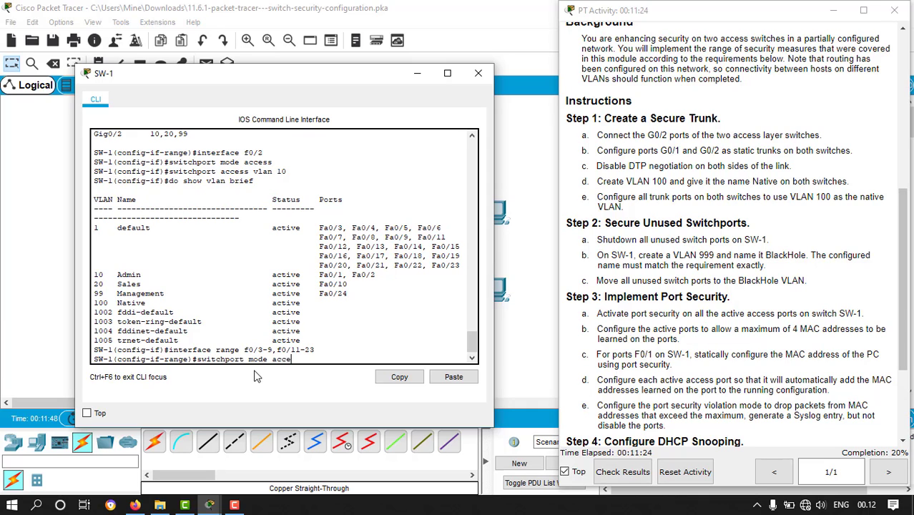
{"action": "type", "text": "ss"}
{"action": "key", "text": "Return"}
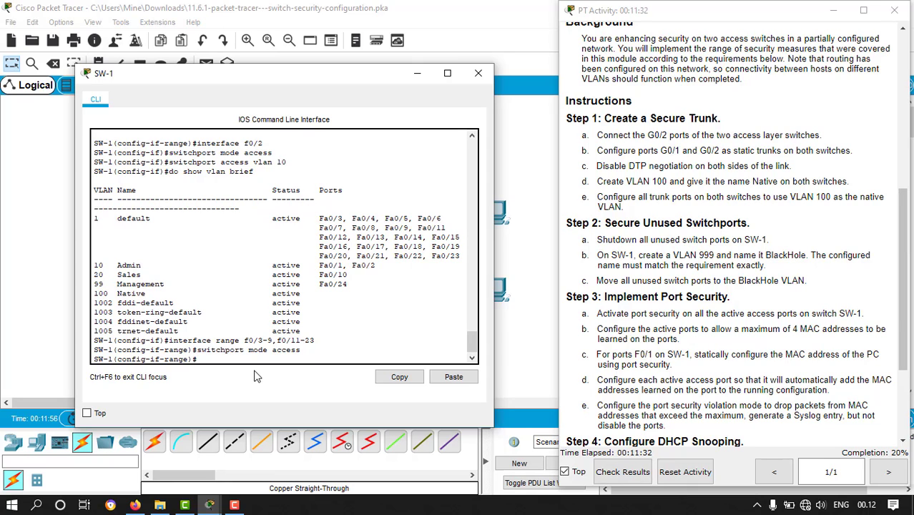
{"action": "type", "text": "switchport access vlan "}
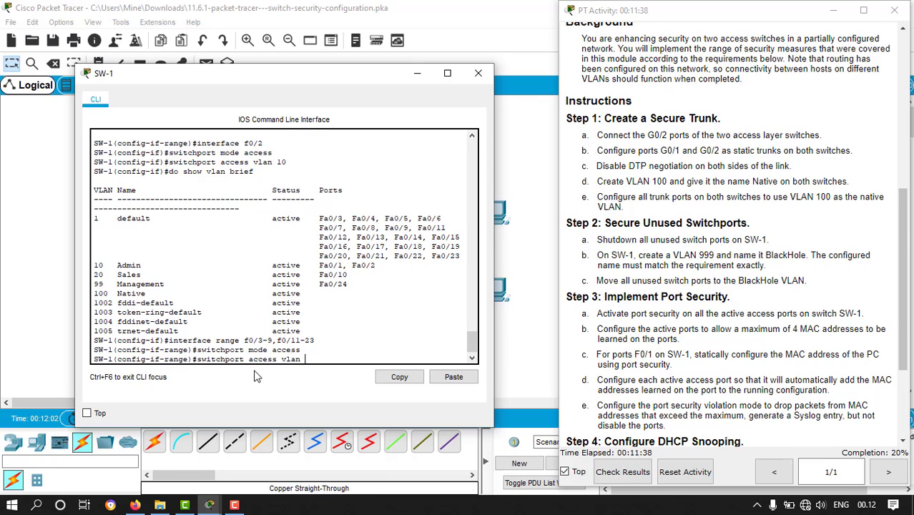
{"action": "type", "text": "999"}
{"action": "key", "text": "Return"}
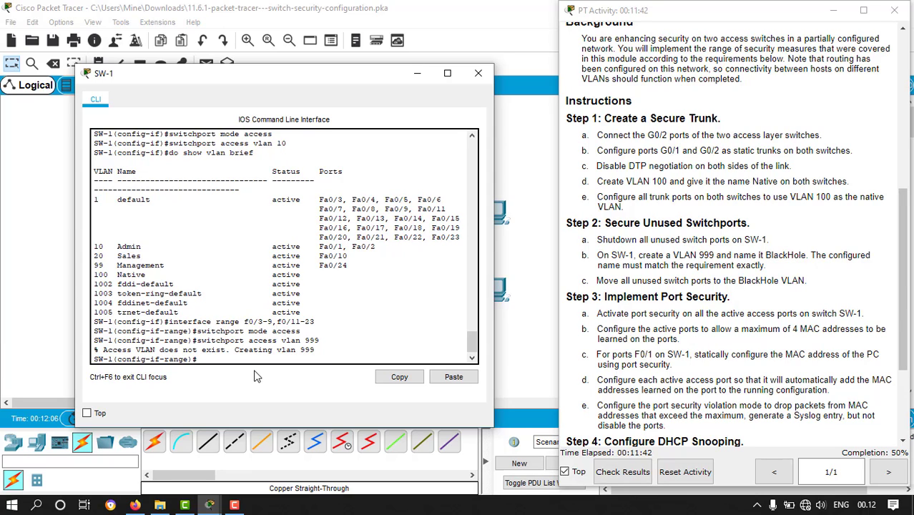
Step: Name VLAN 999 BlackHole on SW-1
{"action": "type", "text": "vlan 999"}
{"action": "key", "text": "Return"}
{"action": "type", "text": "nam"}
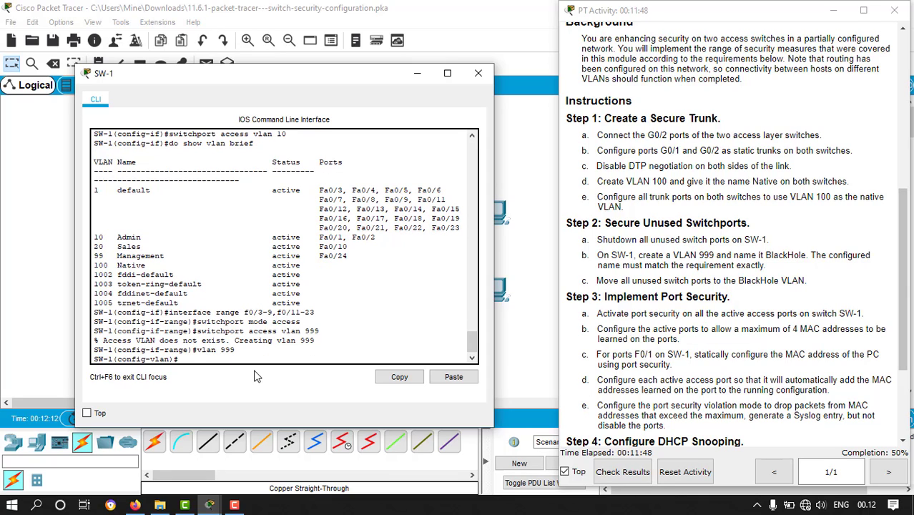
{"action": "type", "text": "e BlackHole"}
{"action": "key", "text": "Return"}
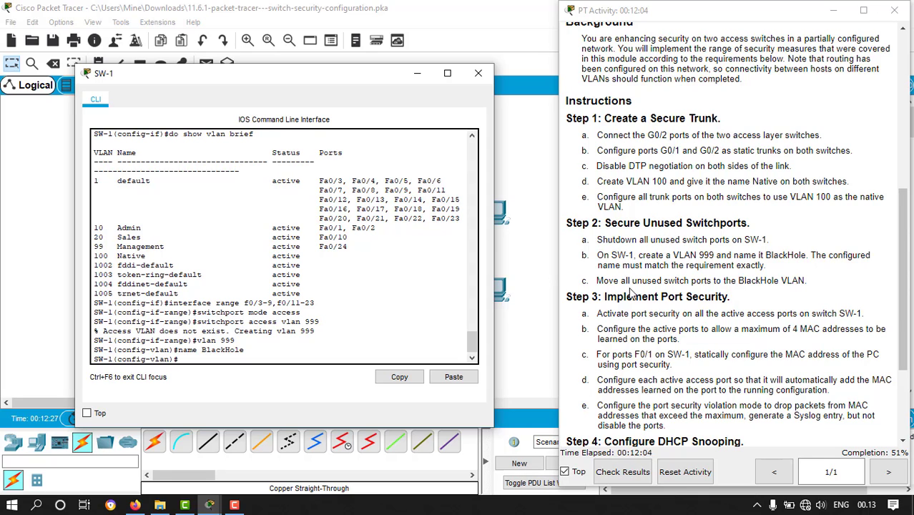
Step: Set SW-1's active ports to access mode with interface range f0/1-2,f0/10,f0/24 and switchport mode access
{"action": "scroll", "coordinate": [634, 294], "scroll_direction": "down", "scroll_amount": 2}
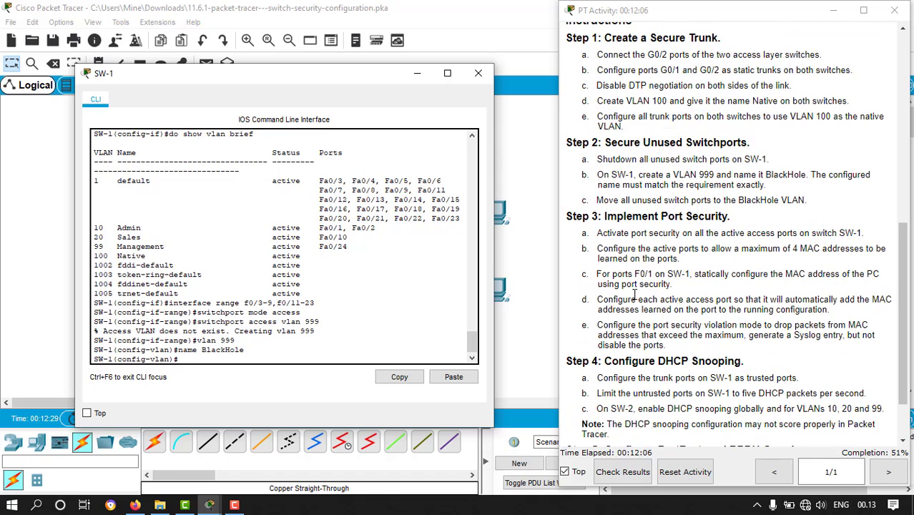
{"action": "scroll", "coordinate": [634, 295], "scroll_direction": "down", "scroll_amount": 1}
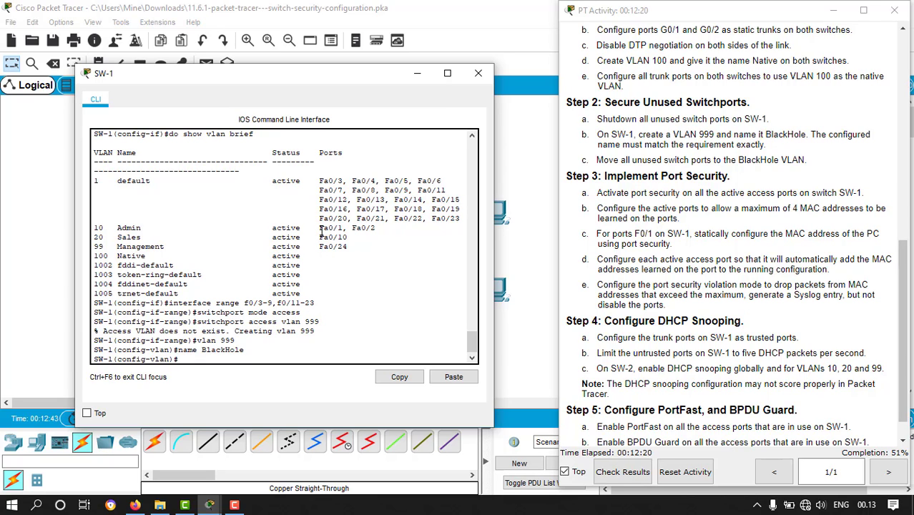
{"action": "left_click_drag", "start_coordinate": [319, 227], "coordinate": [357, 249]}
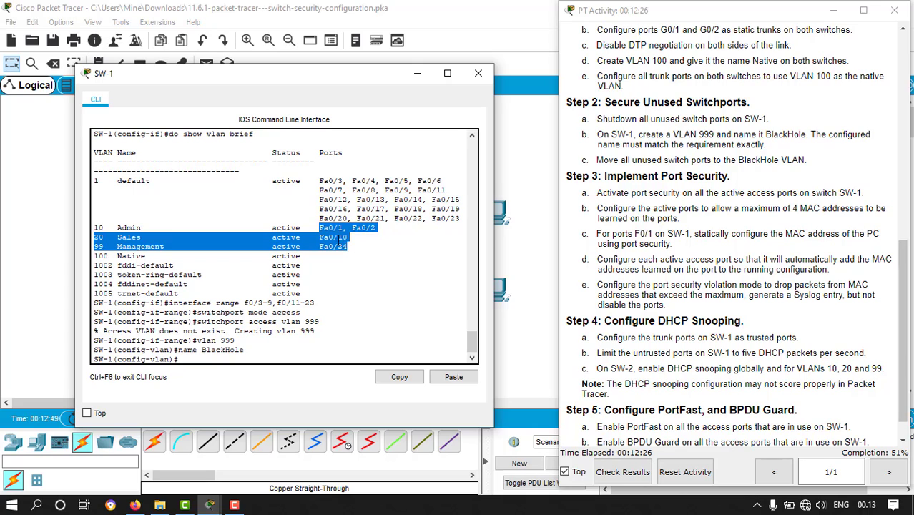
{"action": "left_click", "coordinate": [272, 358]}
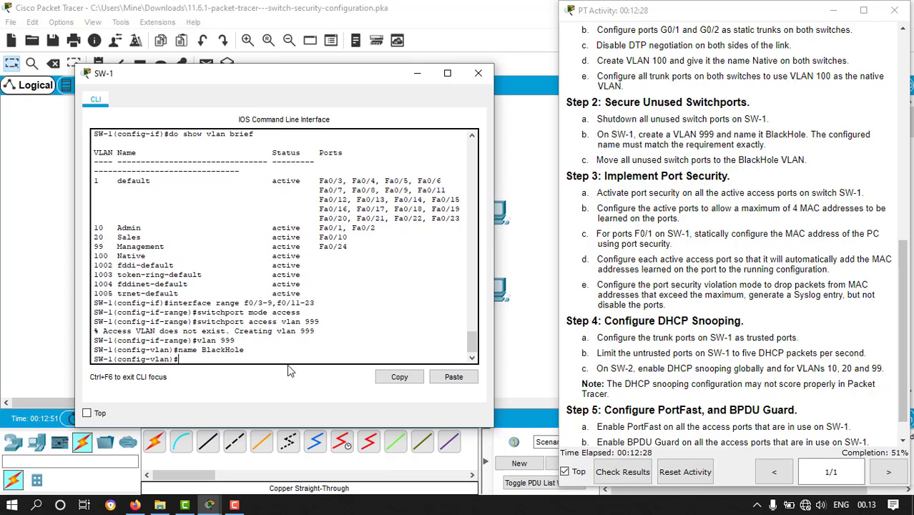
{"action": "type", "text": "interface range f0/1-2,f0/10"}
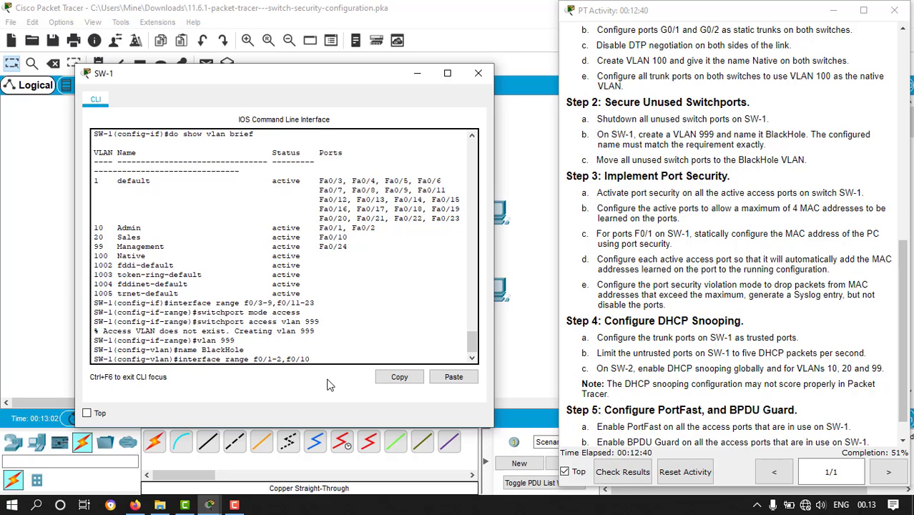
{"action": "type", "text": ",f0/24"}
{"action": "key", "text": "Return"}
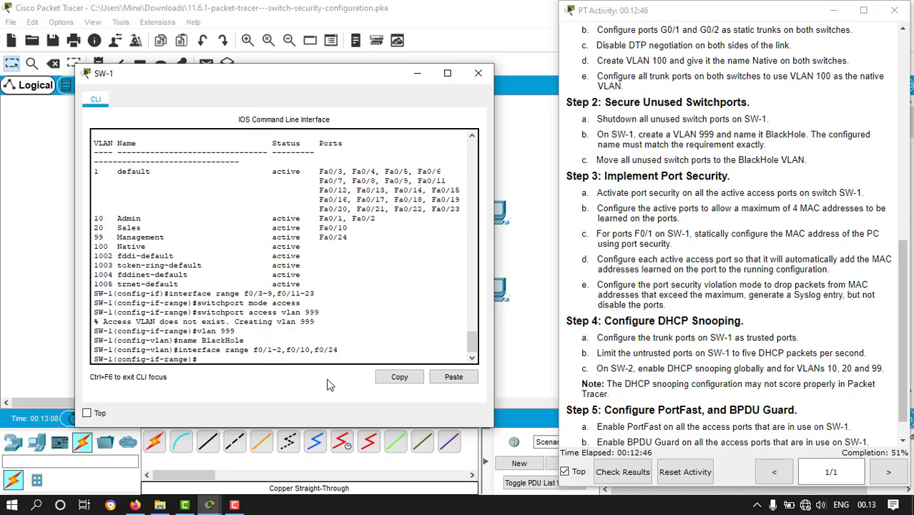
{"action": "type", "text": "switchport mode acce"}
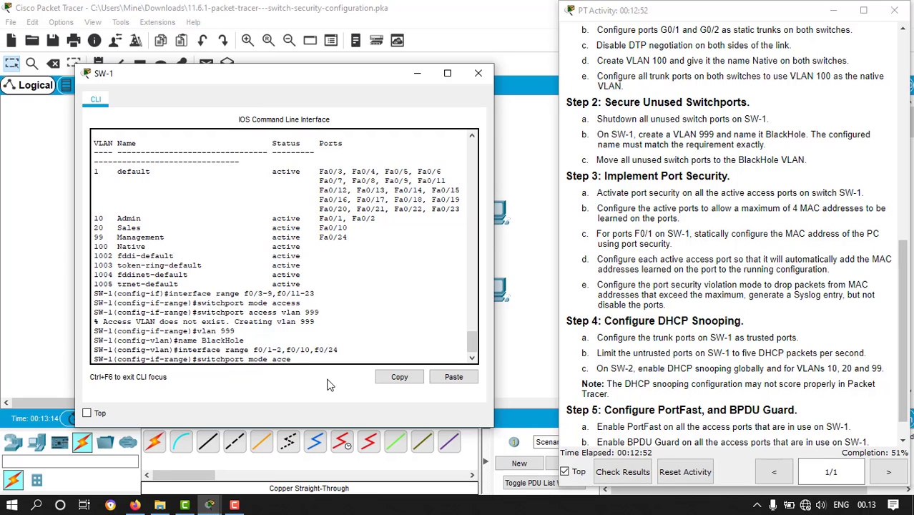
{"action": "type", "text": "ss"}
{"action": "key", "text": "Return"}
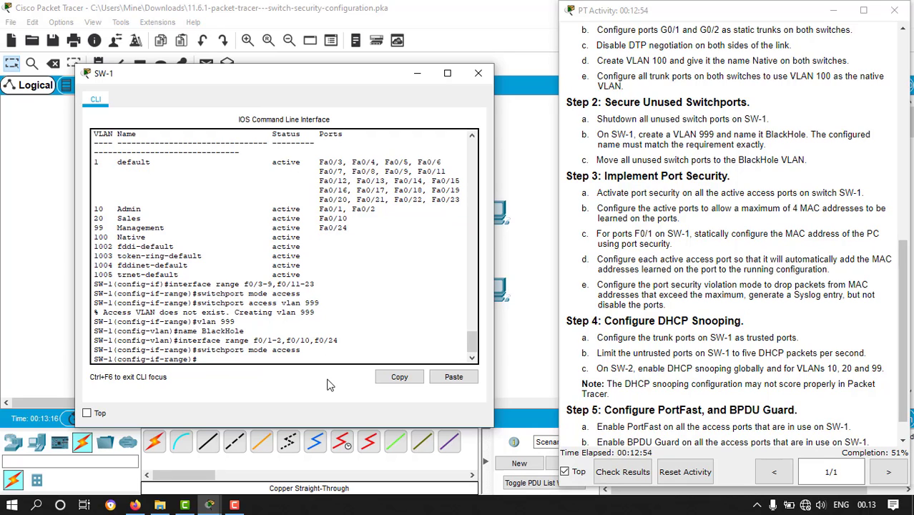
Step: Activate port security on SW-1's selected active access ports with switchport port-security
{"action": "type", "text": "switchpo"}
{"action": "key", "text": "BackSpace"}
{"action": "key", "text": "BackSpace"}
{"action": "type", "text": "hport port-"}
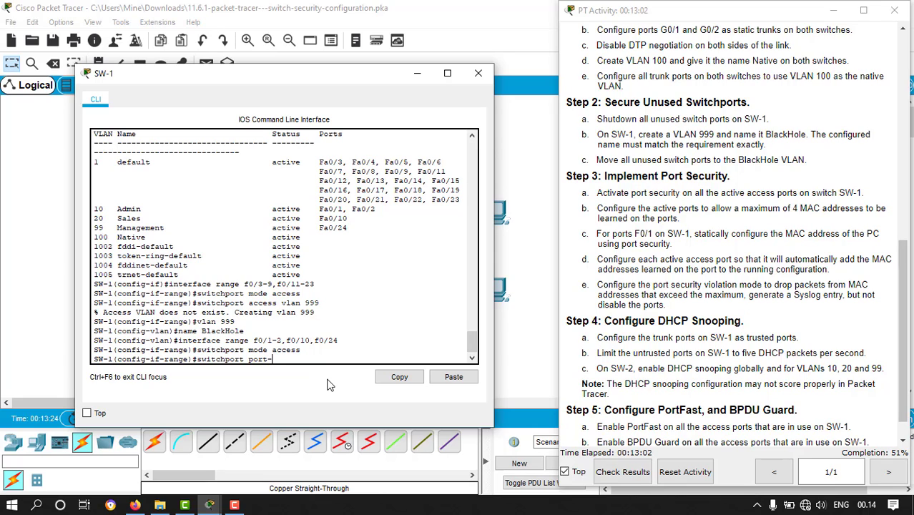
{"action": "type", "text": "security"}
{"action": "key", "text": "Return"}
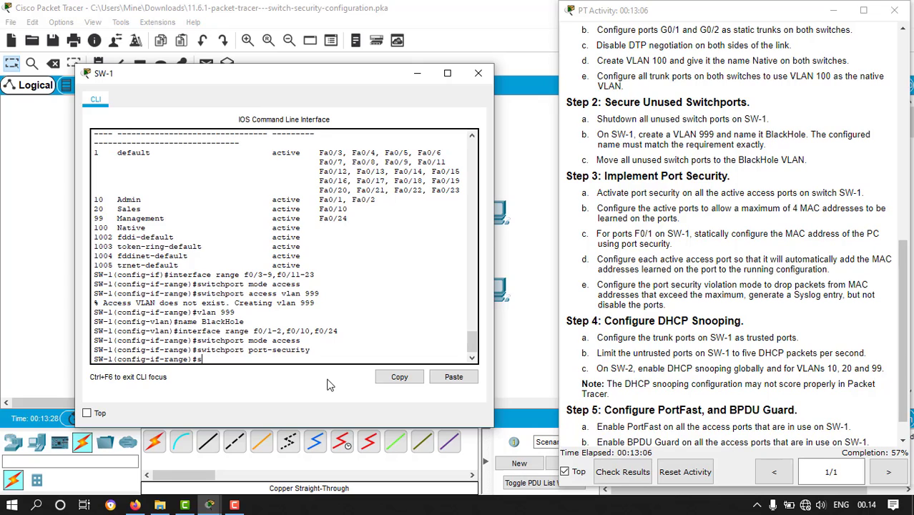
Step: Limit SW-1's selected active access ports to four learned MAC addresses with switchport port-security maximum 4
{"action": "left_click_drag", "start_coordinate": [716, 208], "coordinate": [788, 224]}
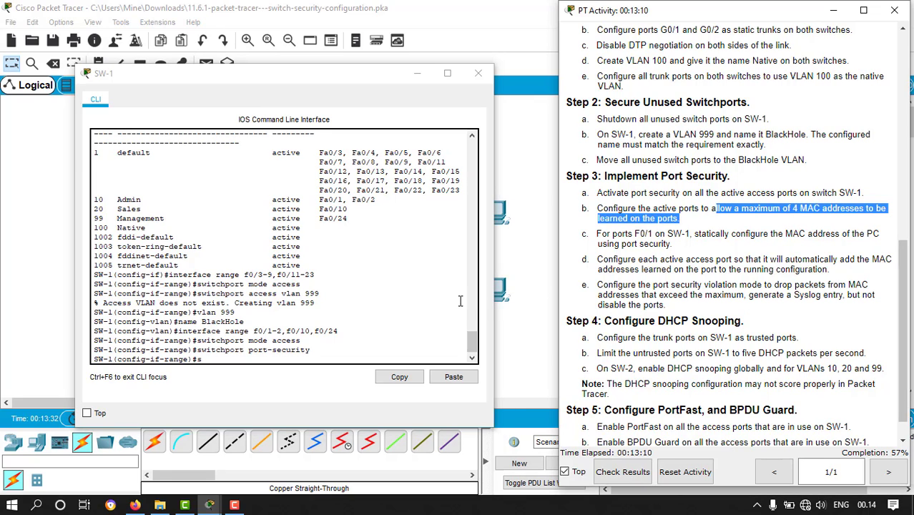
{"action": "left_click", "coordinate": [309, 359]}
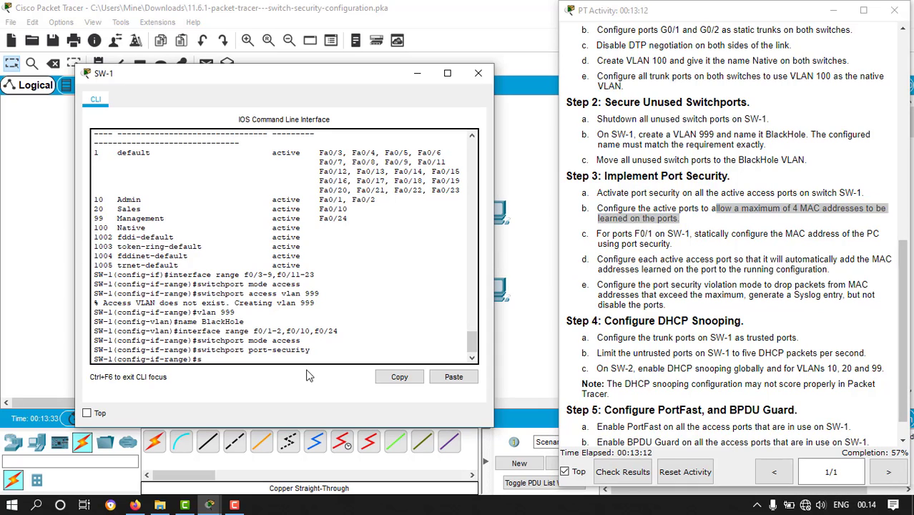
{"action": "type", "text": "switchport port-security "}
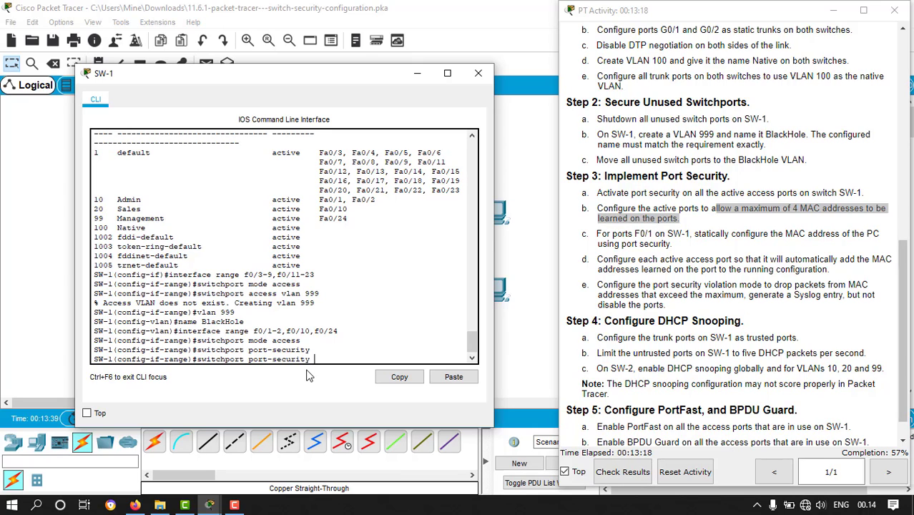
{"action": "type", "text": "maximum 4"}
{"action": "key", "text": "Return"}
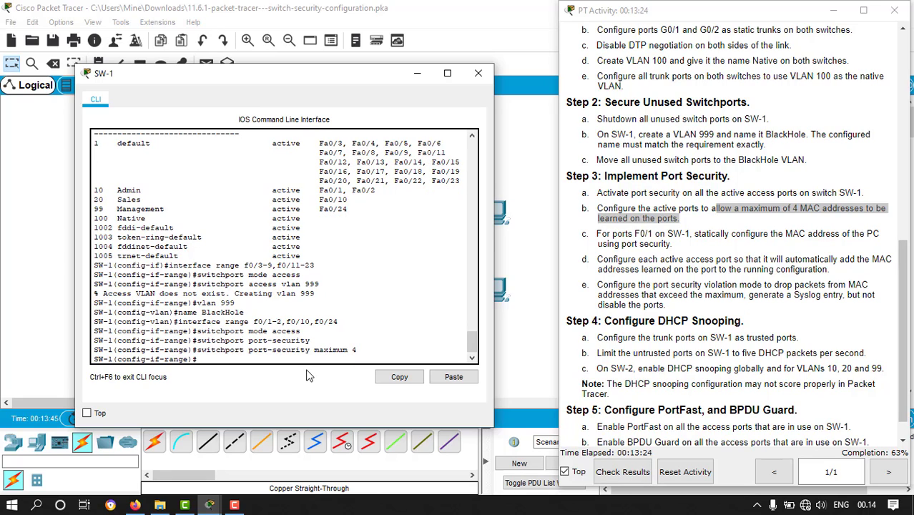
Step: Make the selected active ports add learned MAC addresses to the running configuration with switchport port-security mac-address sticky
{"action": "left_click", "coordinate": [696, 237]}
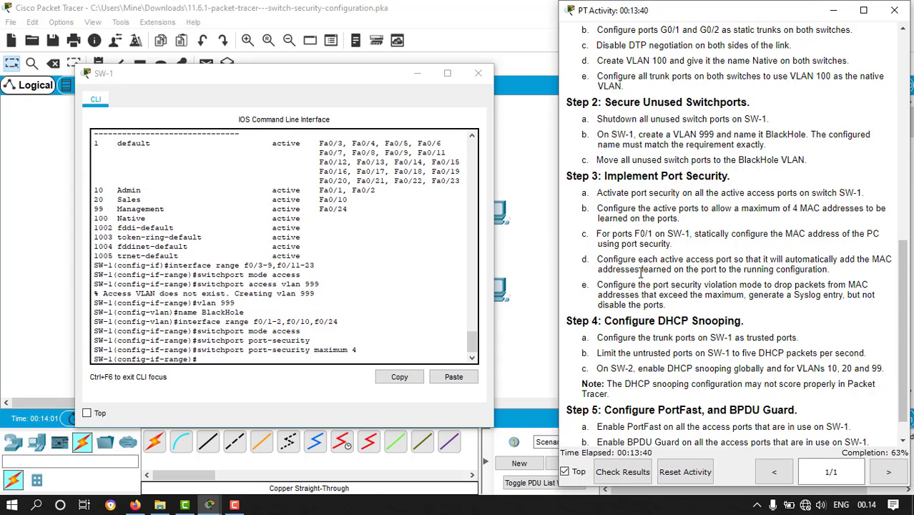
{"action": "left_click_drag", "start_coordinate": [616, 270], "coordinate": [683, 270]}
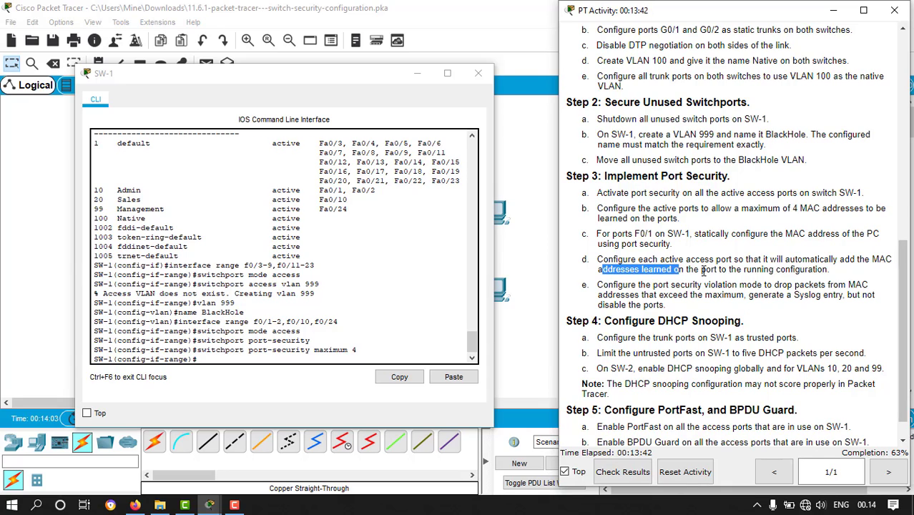
{"action": "left_click", "coordinate": [711, 270]}
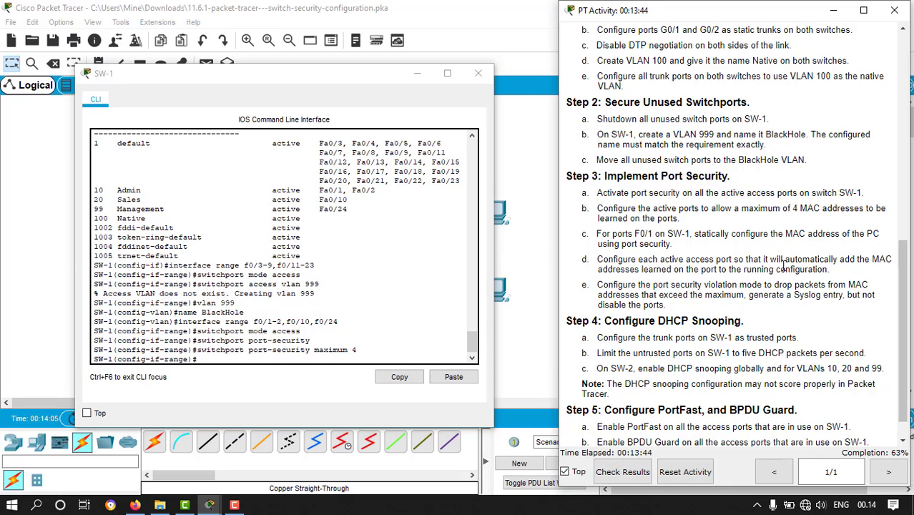
{"action": "left_click", "coordinate": [350, 356]}
{"action": "type", "text": "s"}
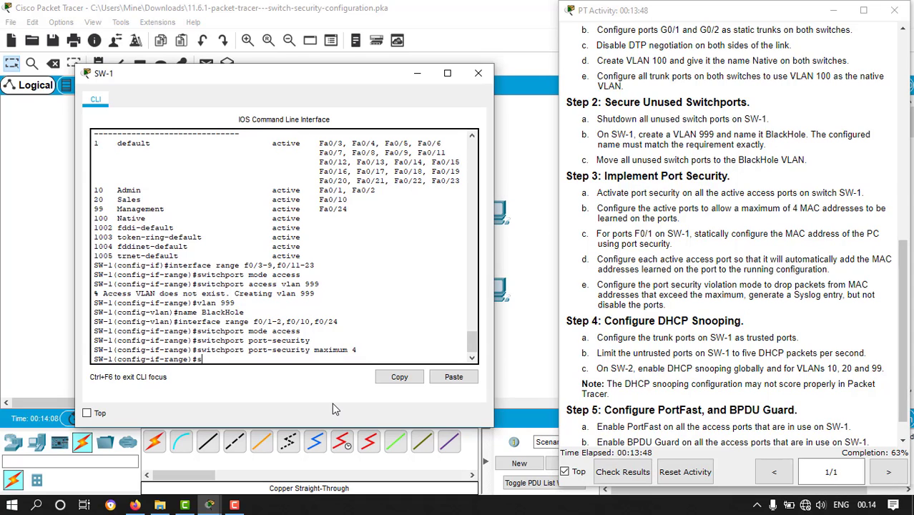
{"action": "type", "text": "witchport port-sec"}
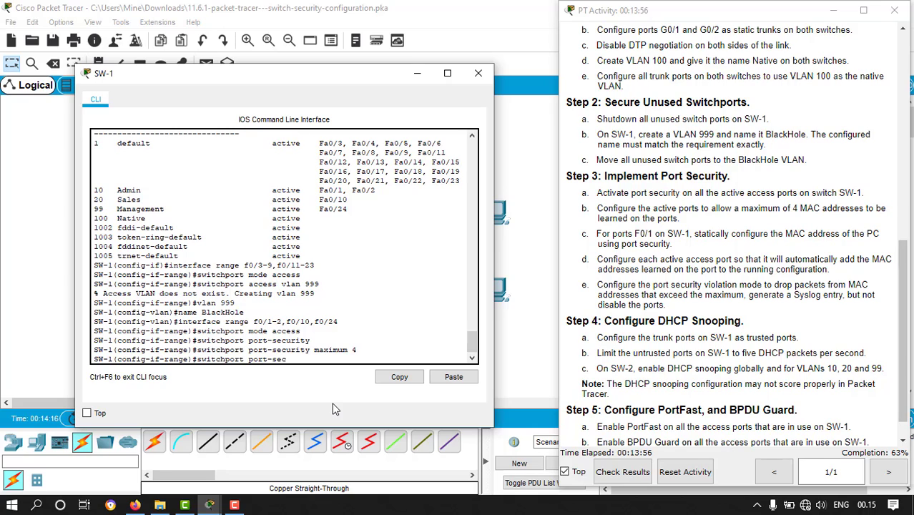
{"action": "type", "text": "urity mac-address stic"}
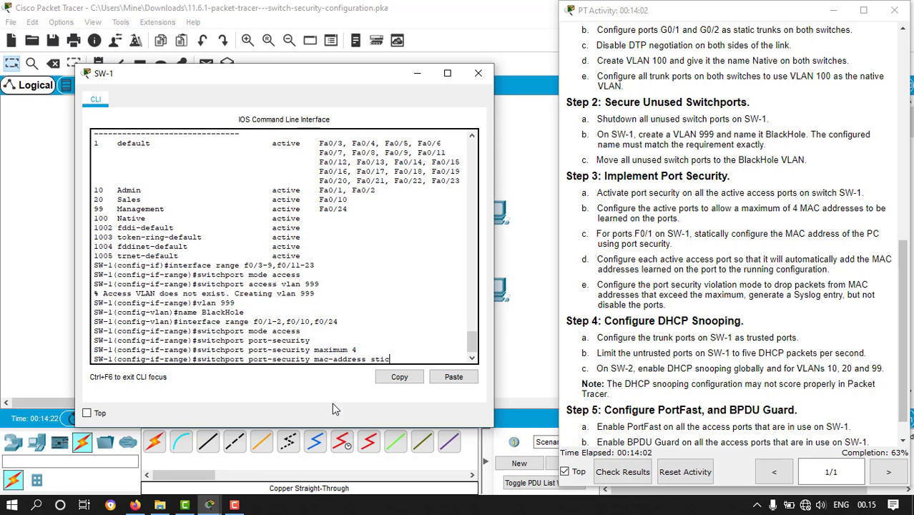
{"action": "type", "text": "ky"}
{"action": "key", "text": "Return"}
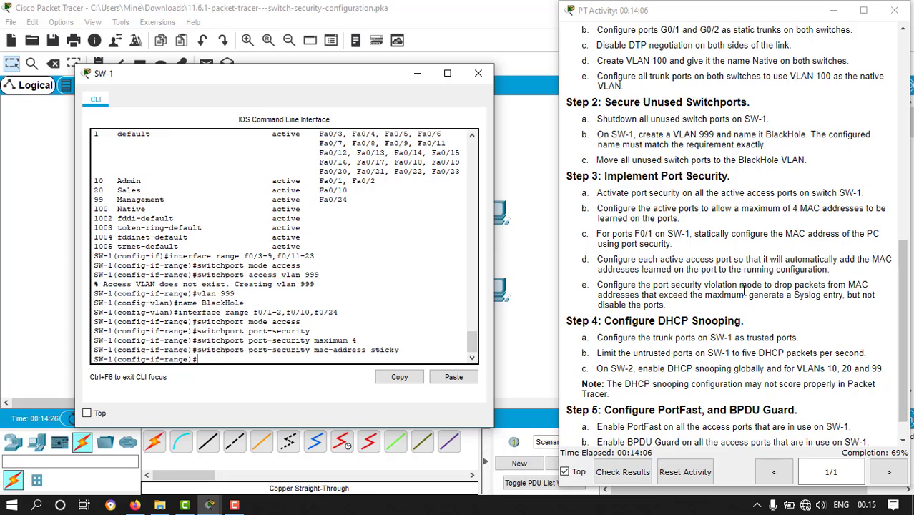
Step: Set the port security violation mode on SW-1's active access ports with switchport port-security violation restrict
{"action": "left_click_drag", "start_coordinate": [727, 284], "coordinate": [792, 288]}
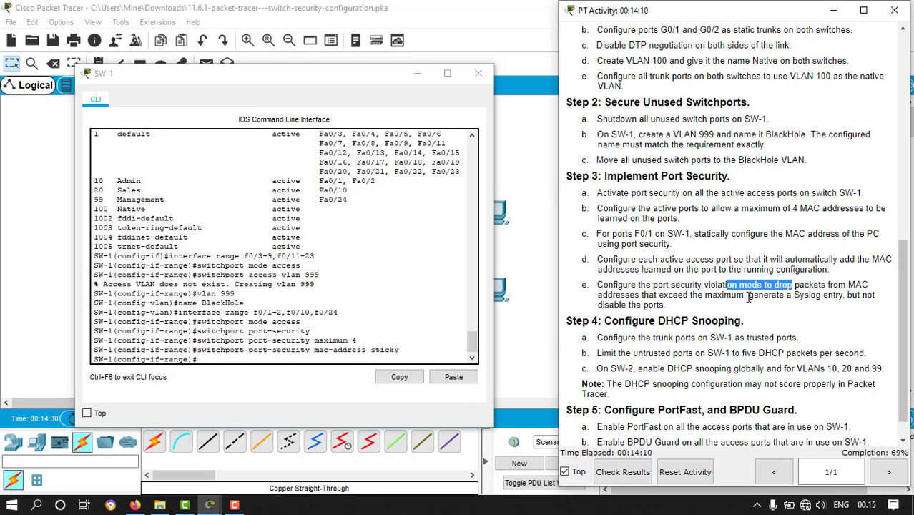
{"action": "left_click_drag", "start_coordinate": [748, 298], "coordinate": [823, 298]}
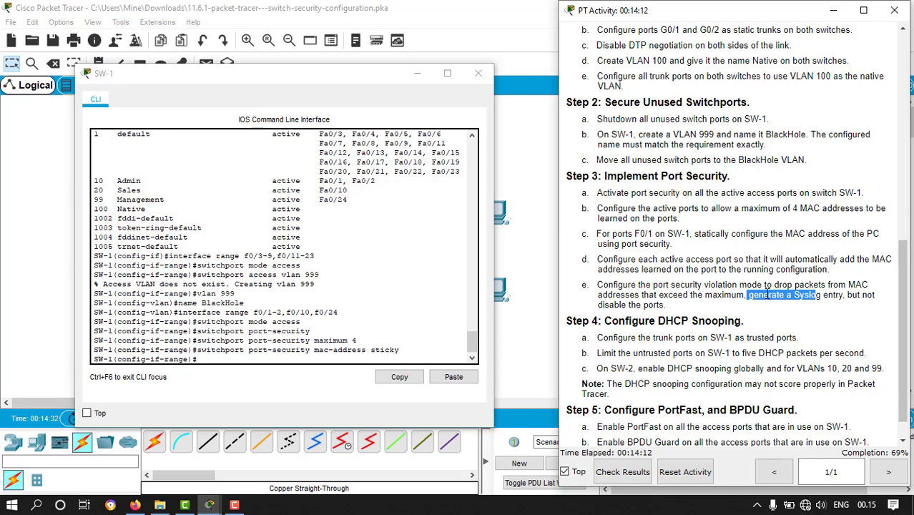
{"action": "left_click_drag", "start_coordinate": [667, 306], "coordinate": [626, 306]}
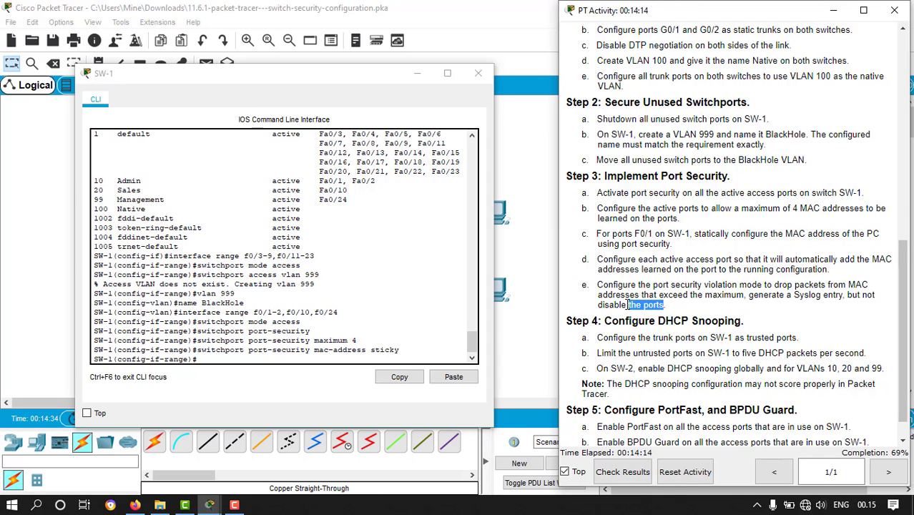
{"action": "left_click", "coordinate": [384, 358]}
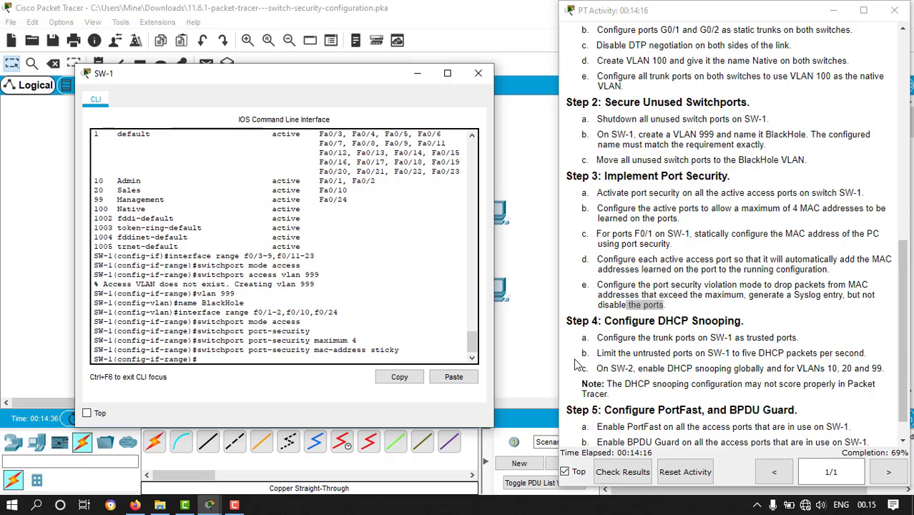
{"action": "type", "text": "switchport port"}
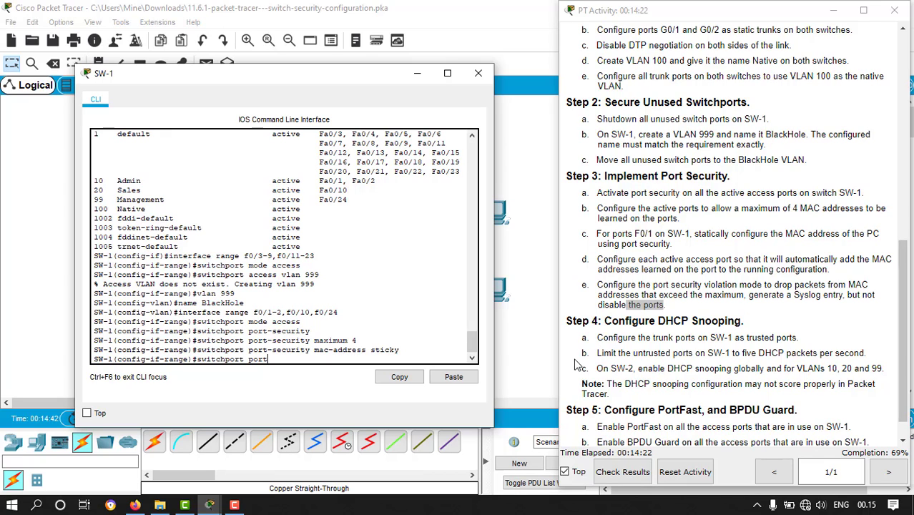
{"action": "type", "text": "-security ma"}
{"action": "key", "text": "BackSpace"}
{"action": "key", "text": "BackSpace"}
{"action": "type", "text": "violation"}
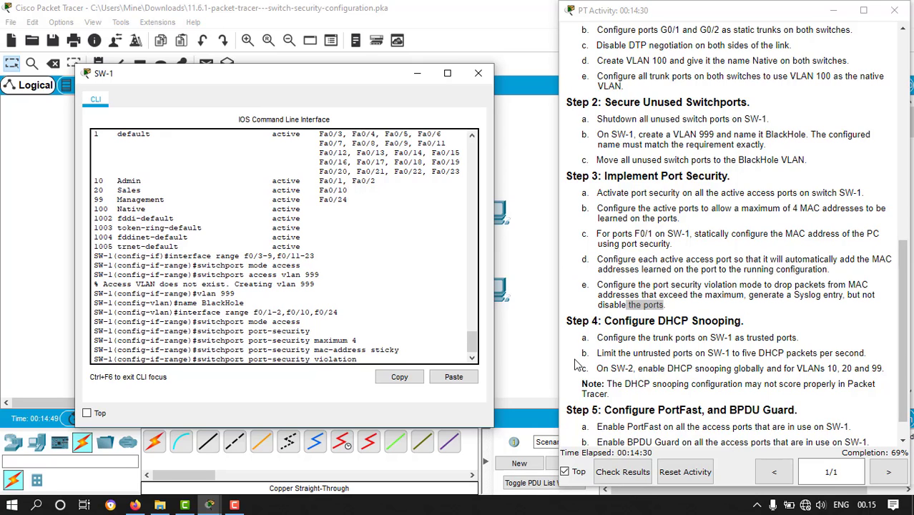
{"action": "type", "text": " restrict"}
{"action": "key", "text": "Return"}
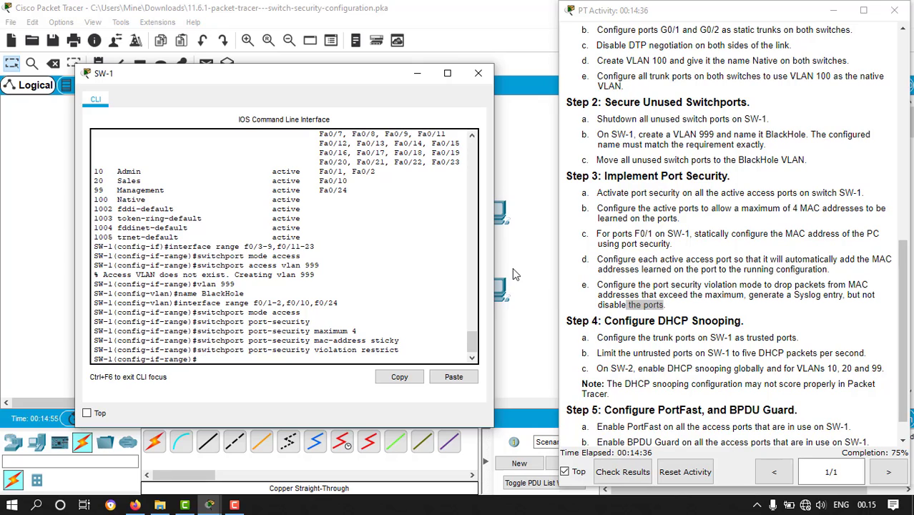
Step: Enter interface f0/1 on SW-1 and write the start of its static MAC command, switchport port-security mac-address, without running it
{"action": "left_click_drag", "start_coordinate": [594, 233], "coordinate": [650, 234]}
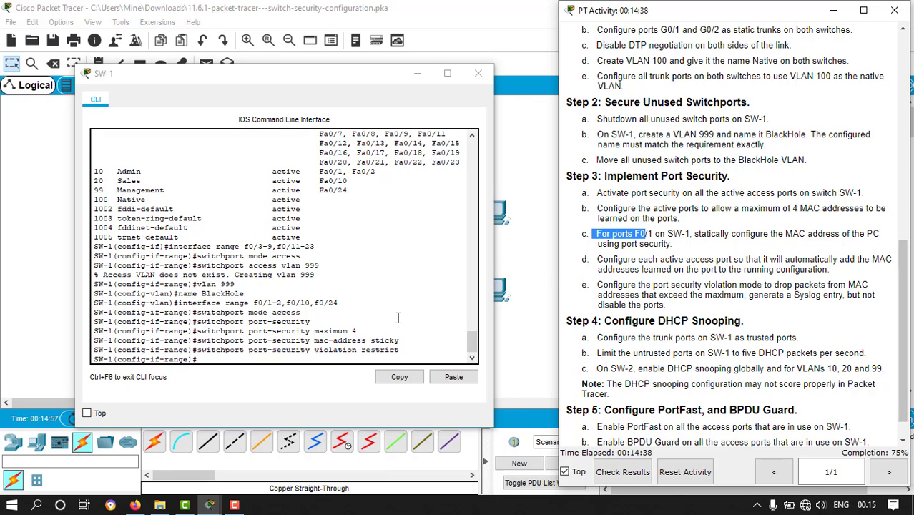
{"action": "left_click", "coordinate": [387, 366]}
{"action": "type", "text": "interaf"}
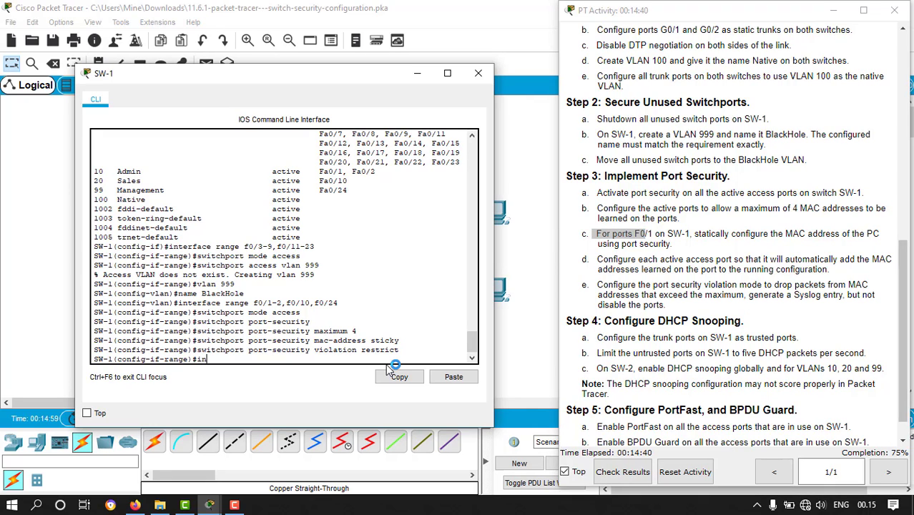
{"action": "key", "text": "BackSpace"}
{"action": "key", "text": "BackSpace"}
{"action": "type", "text": "face f0/1"}
{"action": "key", "text": "Return"}
{"action": "type", "text": "swt"}
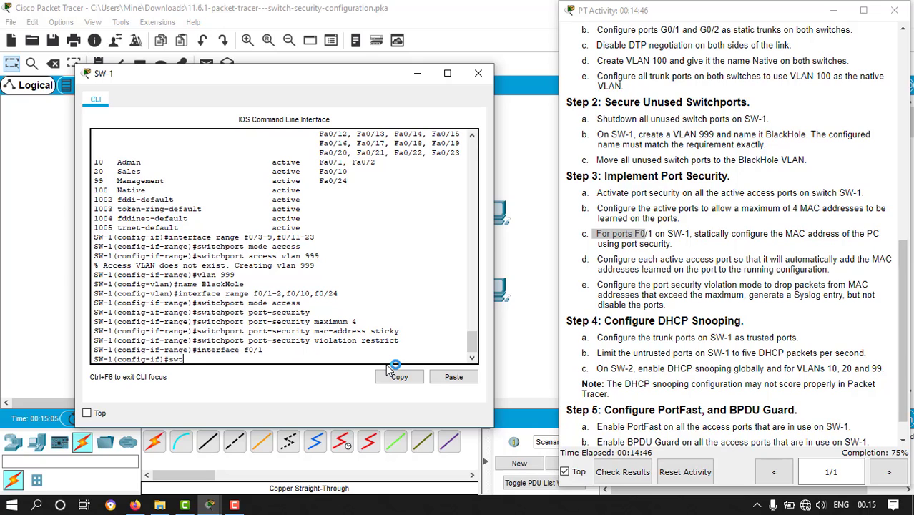
{"action": "key", "text": "BackSpace"}
{"action": "type", "text": "itchport port-ser"}
{"action": "type", "text": "u"}
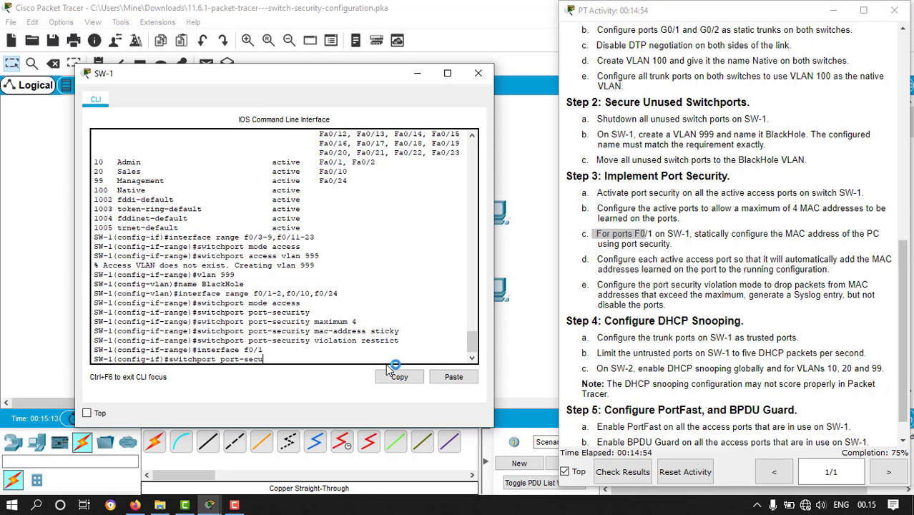
{"action": "type", "text": "rity mac-address"}
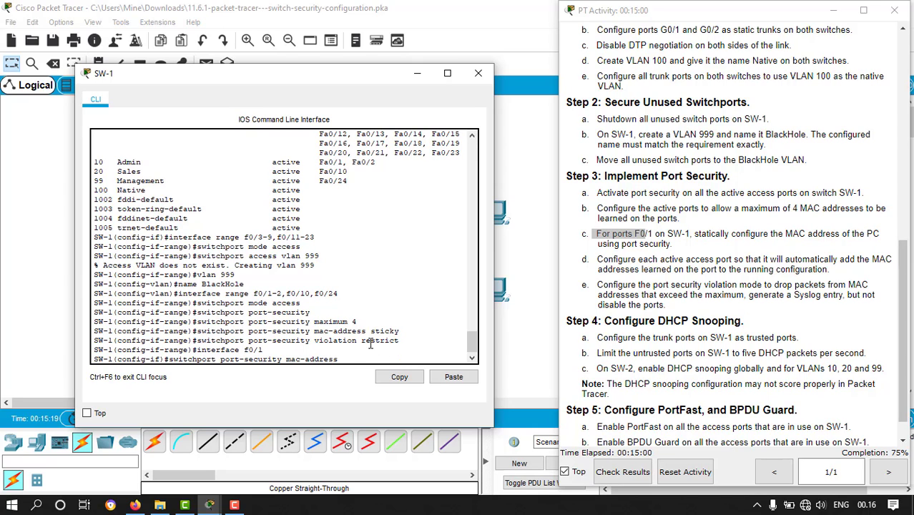
Step: Run ipconfig /all in the Command Prompt of PC1, the PC on SW-1's Fa0/1, and copy its FastEthernet0 physical address
{"action": "left_click", "coordinate": [419, 74]}
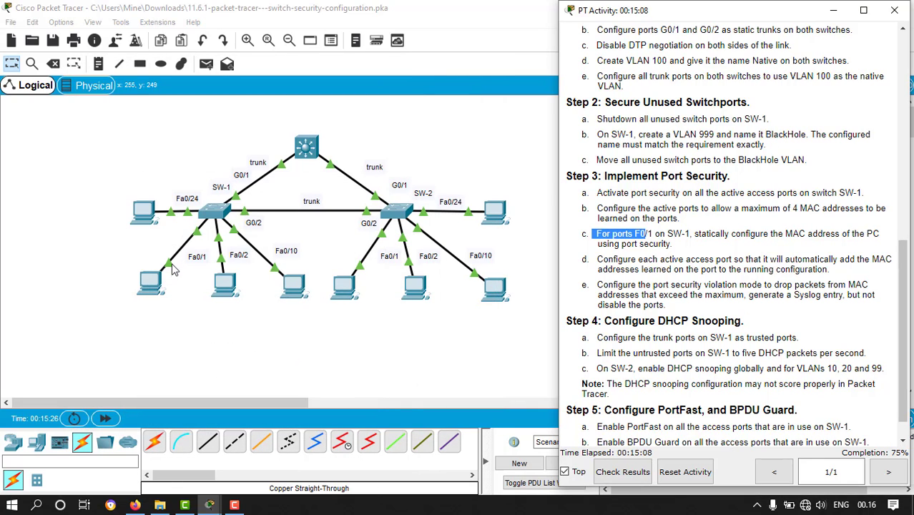
{"action": "left_click", "coordinate": [158, 289]}
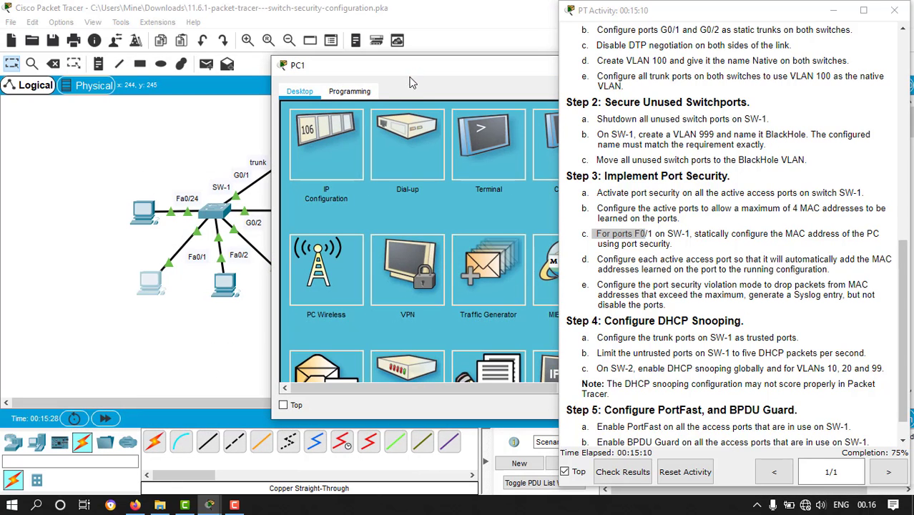
{"action": "left_click_drag", "start_coordinate": [423, 76], "coordinate": [215, 68]}
{"action": "left_click", "coordinate": [368, 159]}
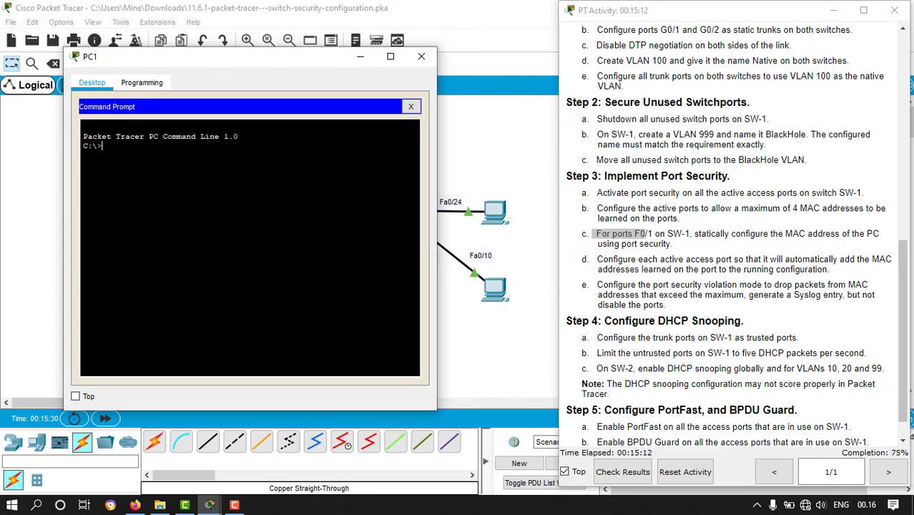
{"action": "type", "text": "ipconfig"}
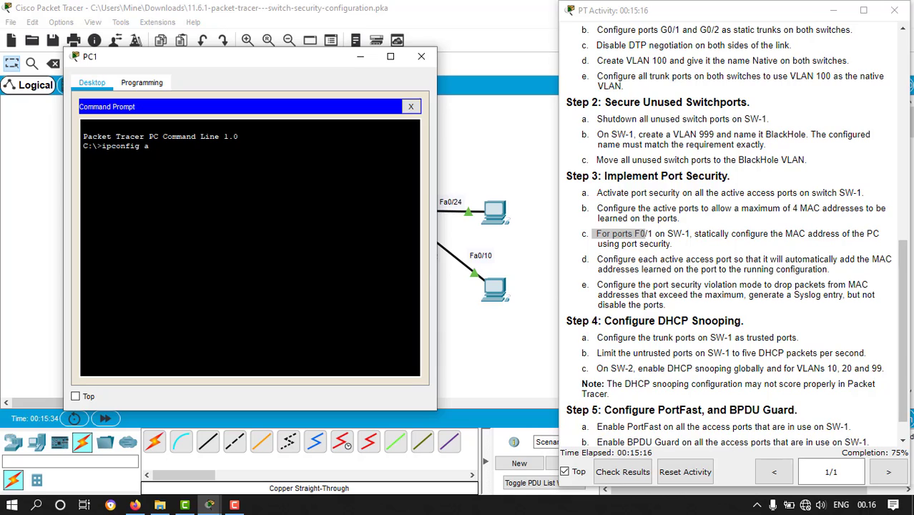
{"action": "type", "text": " /all"}
{"action": "key", "text": "Return"}
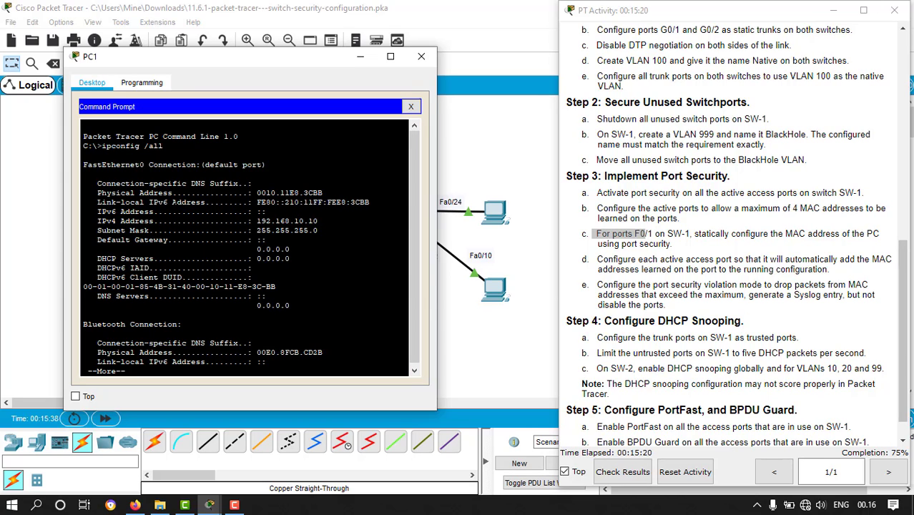
{"action": "left_click_drag", "start_coordinate": [256, 192], "coordinate": [324, 193]}
{"action": "right_click", "coordinate": [320, 195]}
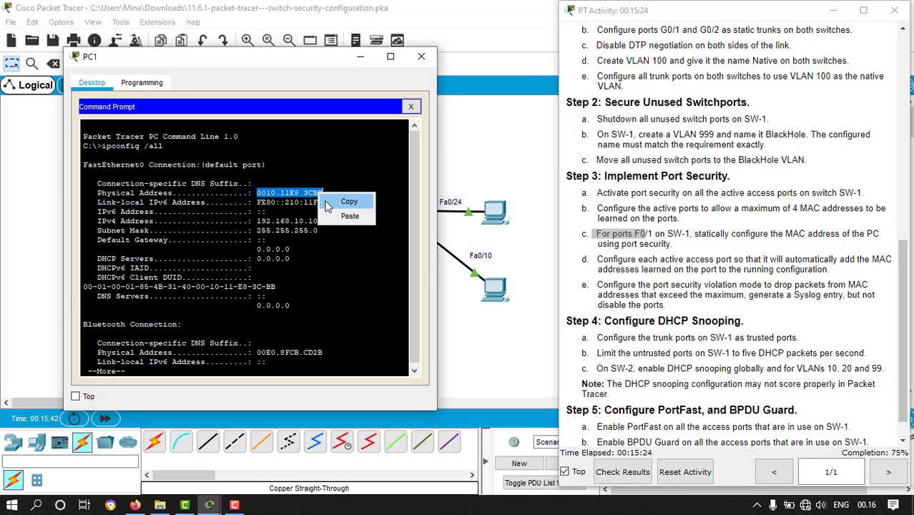
{"action": "left_click", "coordinate": [349, 201]}
Step: Complete and run the pending port-security command on SW-1's f0/1 with PC1's copied MAC address, 0010.11E8.3CBB
{"action": "left_click", "coordinate": [215, 508]}
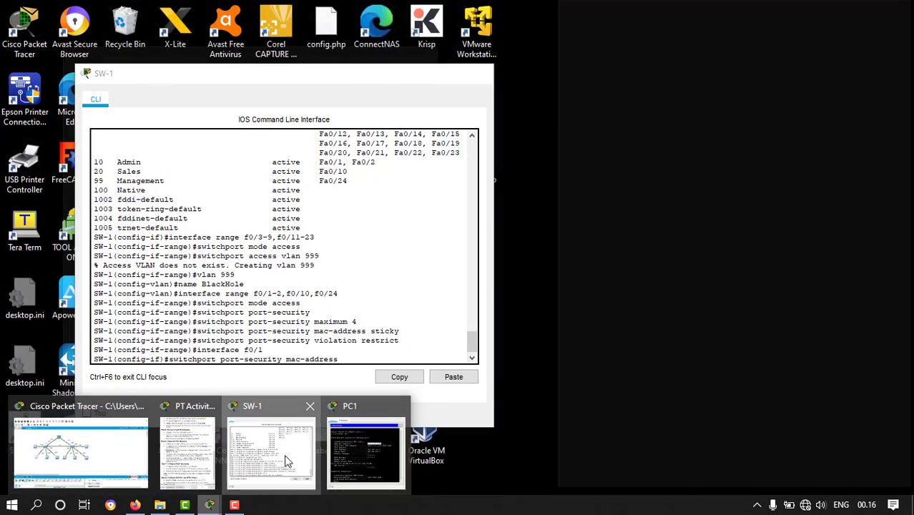
{"action": "left_click", "coordinate": [286, 462]}
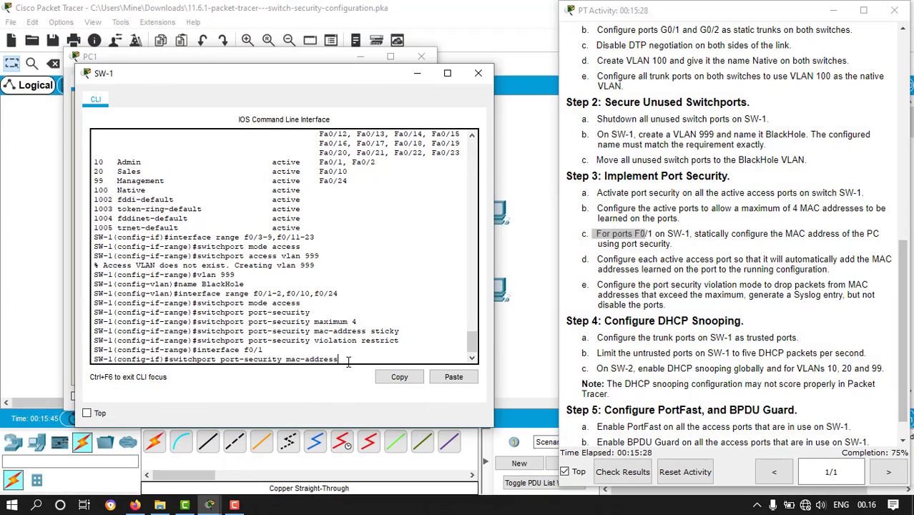
{"action": "right_click", "coordinate": [346, 360]}
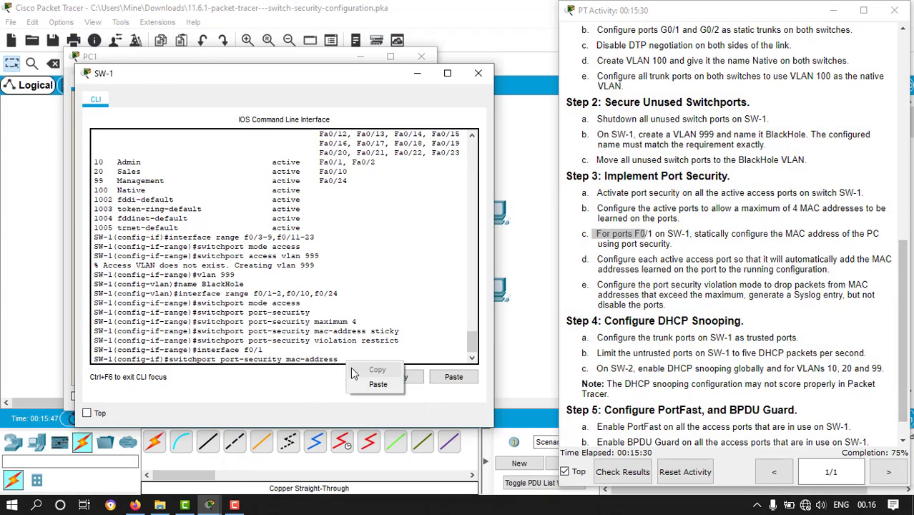
{"action": "left_click", "coordinate": [367, 386]}
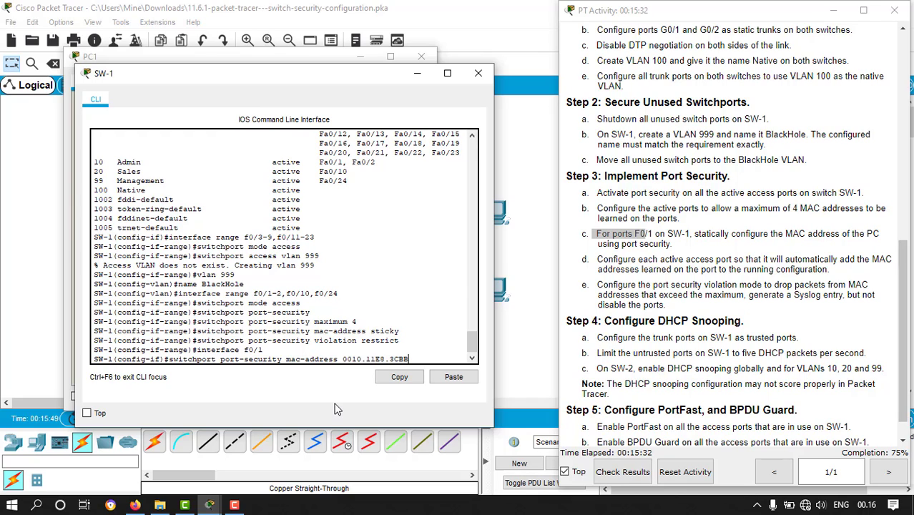
{"action": "key", "text": "Return"}
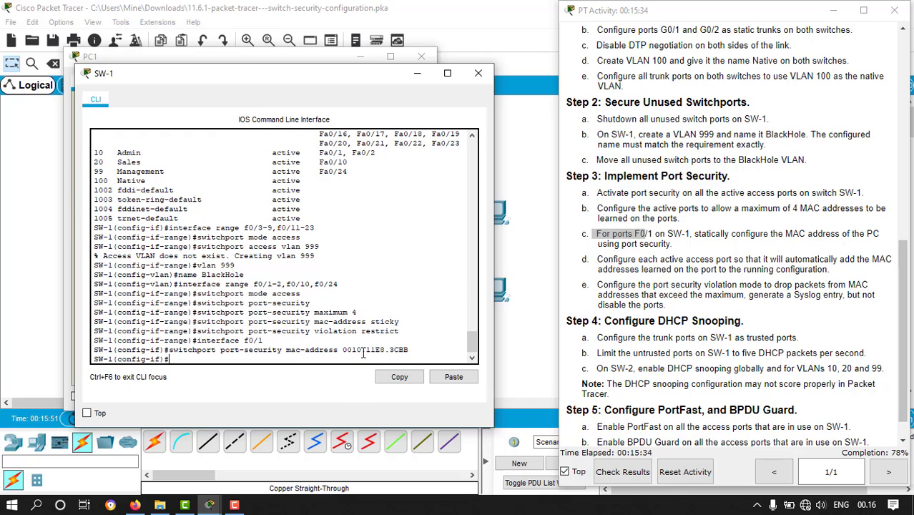
{"action": "scroll", "coordinate": [643, 283], "scroll_direction": "down", "scroll_amount": 1}
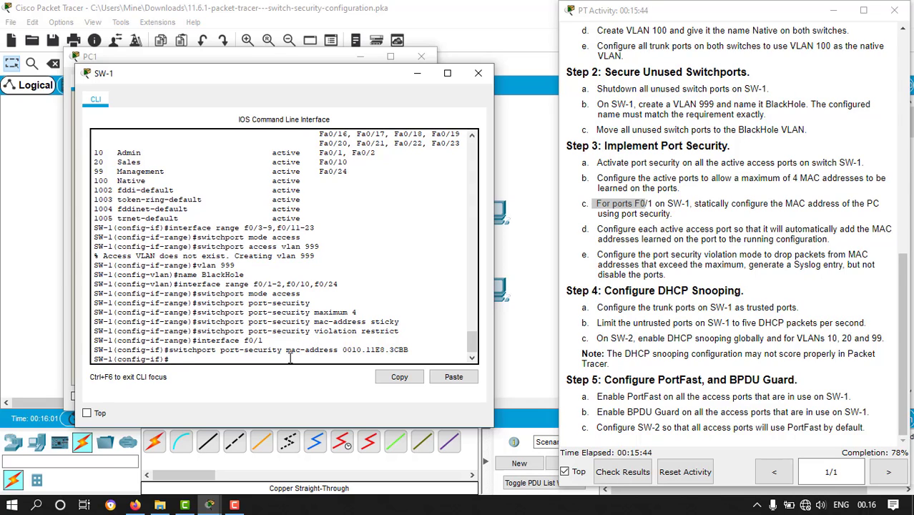
Step: Display the port security status of SW-1's f0/1 with do show port-security interface f0/1
{"action": "type", "text": "do show"}
{"action": "type", "text": "t "}
{"action": "type", "text": "port-sec"}
{"action": "type", "text": "ur"}
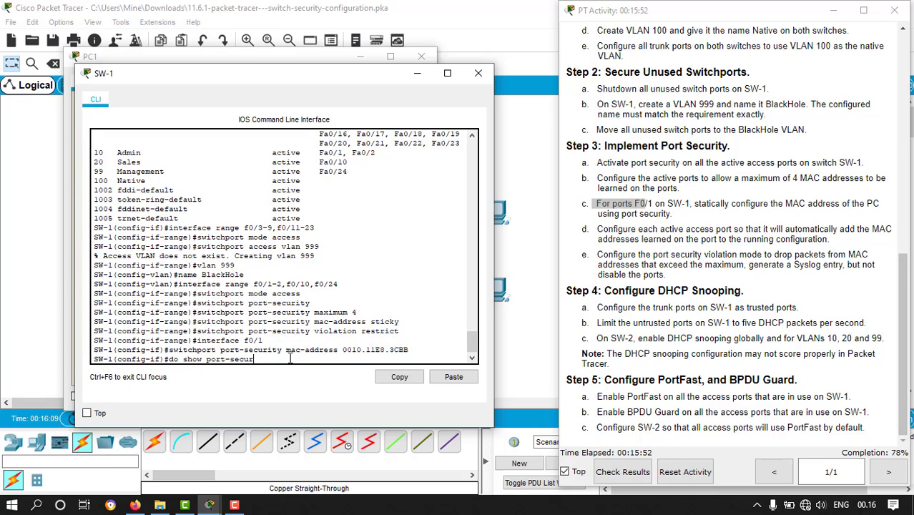
{"action": "type", "text": "ity interface f0/1"}
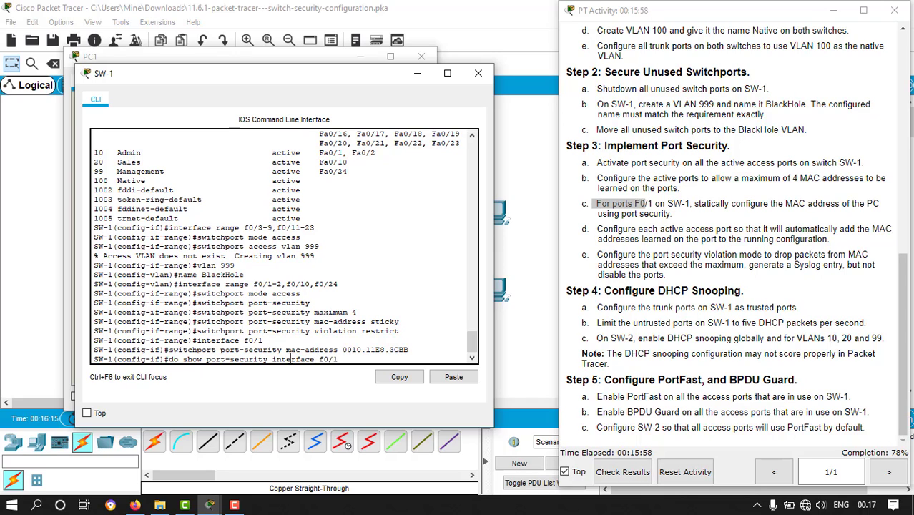
{"action": "key", "text": "Return"}
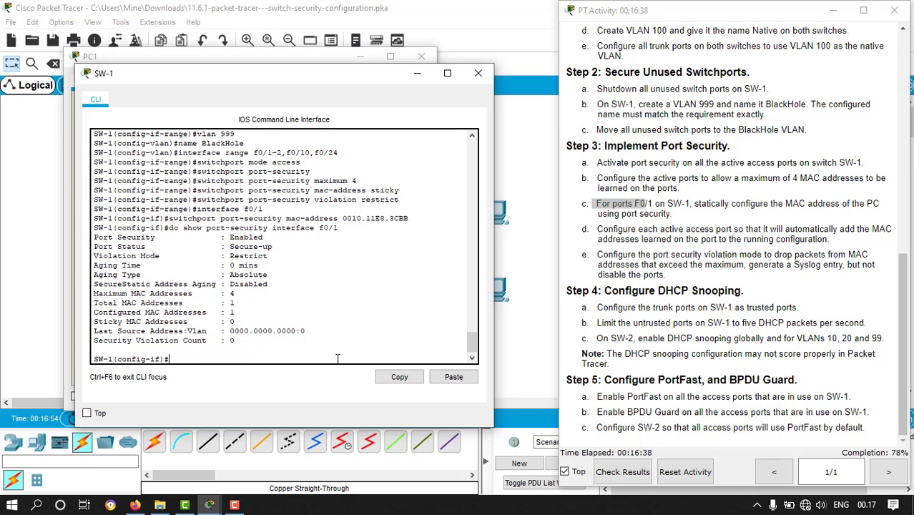
Step: Configure SW-1's trunk ports g0/1-2 as trusted DHCP snooping ports with ip dhcp snooping trust
{"action": "type", "text": "interface range g0/1-2"}
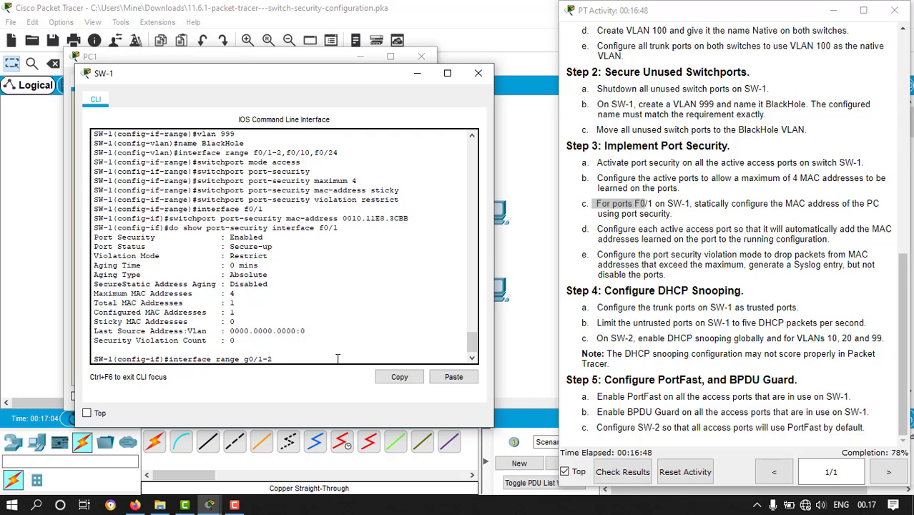
{"action": "key", "text": "Return"}
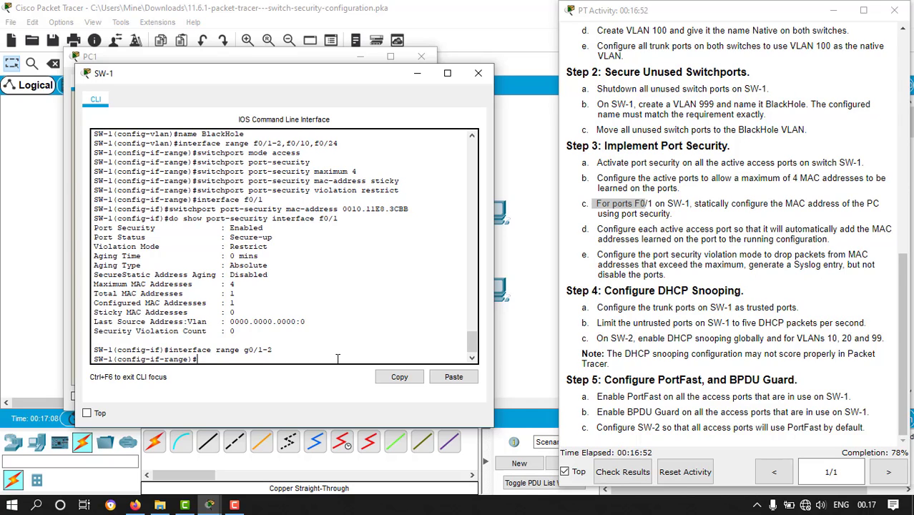
{"action": "type", "text": "ip dhcp snooping "}
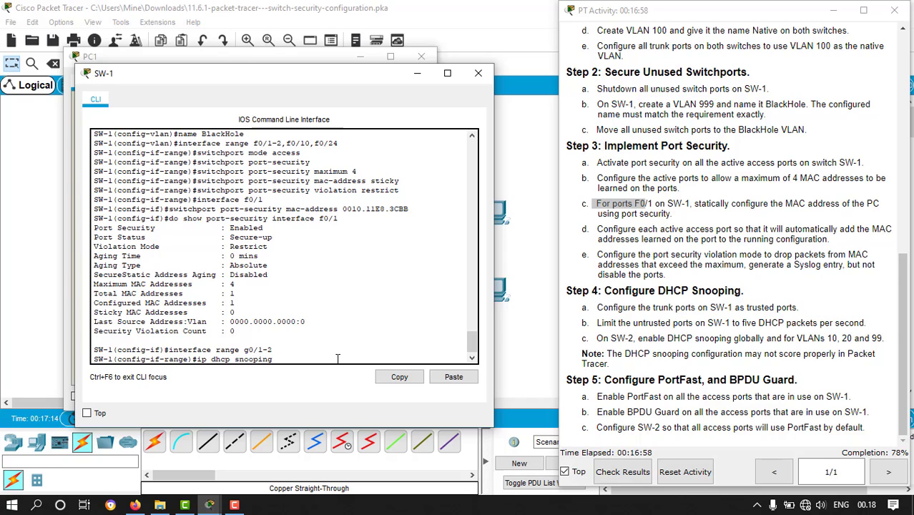
{"action": "type", "text": "trust"}
{"action": "key", "text": "Return"}
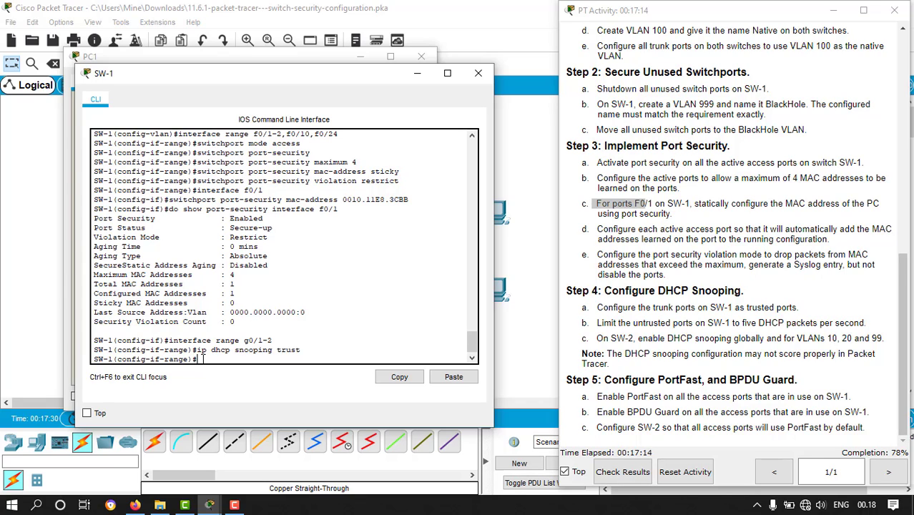
Step: Apply ip dhcp snooping limit rate 5 to SW-1's interface range f0/1-2,f0/10,f0/24 and return to global configuration mode
{"action": "type", "text": "interfa"}
{"action": "type", "text": "ce"}
{"action": "type", "text": " f0/1"}
{"action": "type", "text": "-2"}
{"action": "type", "text": ","}
{"action": "type", "text": "f"}
{"action": "type", "text": "0/2"}
{"action": "type", "text": "10"}
{"action": "type", "text": ",f0"}
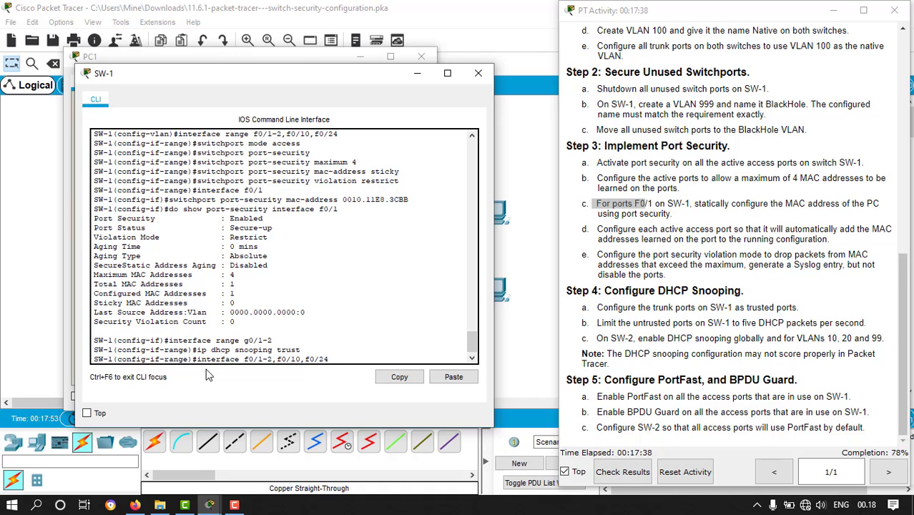
{"action": "key", "text": "Return"}
{"action": "key", "text": "Up"}
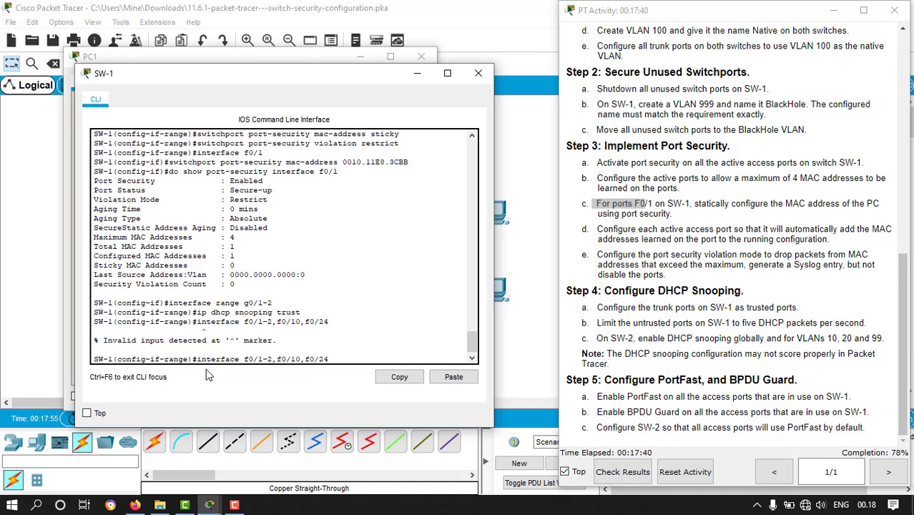
{"action": "key", "text": "Left"}
{"action": "key", "text": "Left"}
{"action": "key", "text": "Left"}
{"action": "key", "text": "Left"}
{"action": "key", "text": "Left"}
{"action": "key", "text": "Left"}
{"action": "key", "text": "Left"}
{"action": "key", "text": "Left"}
{"action": "type", "text": "range"}
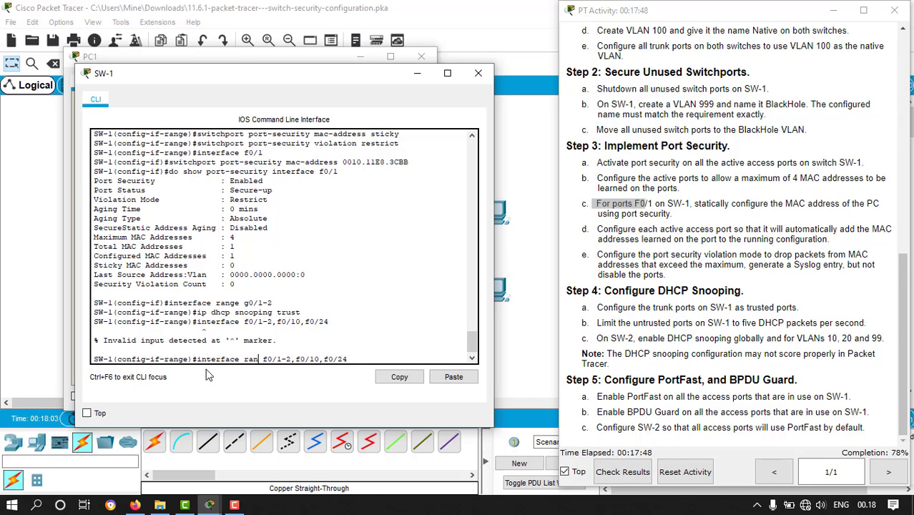
{"action": "key", "text": "Return"}
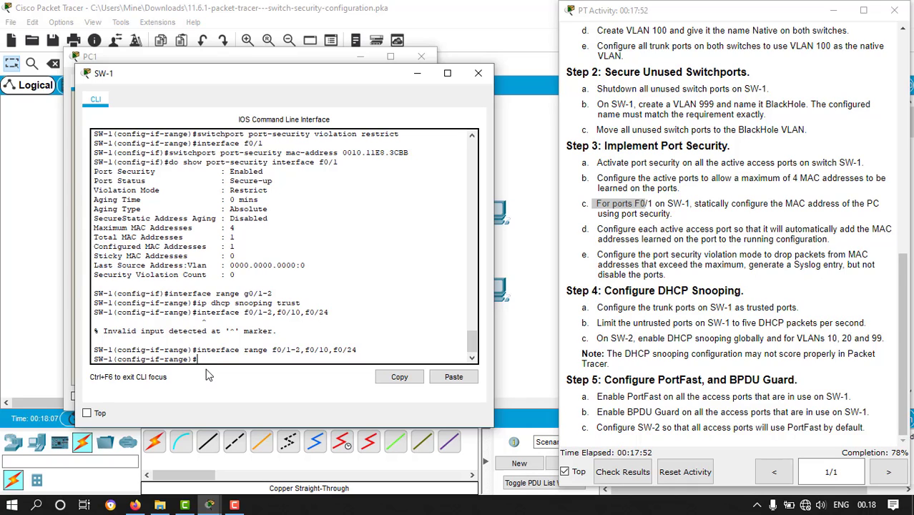
{"action": "type", "text": "ip dhcp snooping limit rat"}
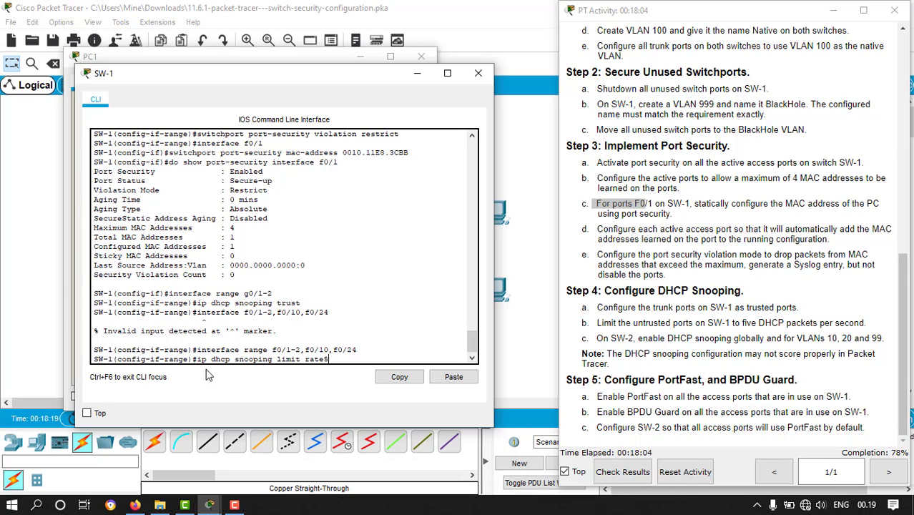
{"action": "type", "text": "e 5"}
{"action": "key", "text": "Return"}
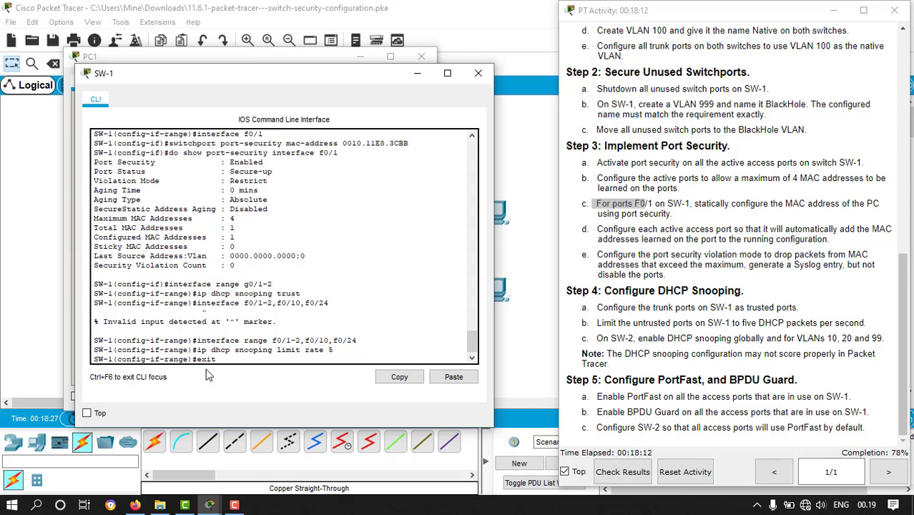
{"action": "key", "text": "Return"}
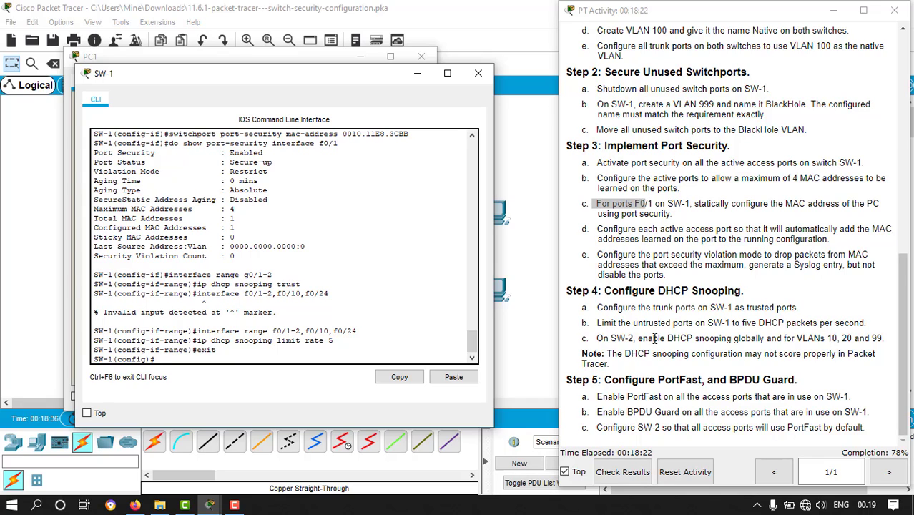
Step: Run do show ip dhcp snooping on SW-1 and page through its complete output
{"action": "type", "text": "how ip dhcp snoopin"}
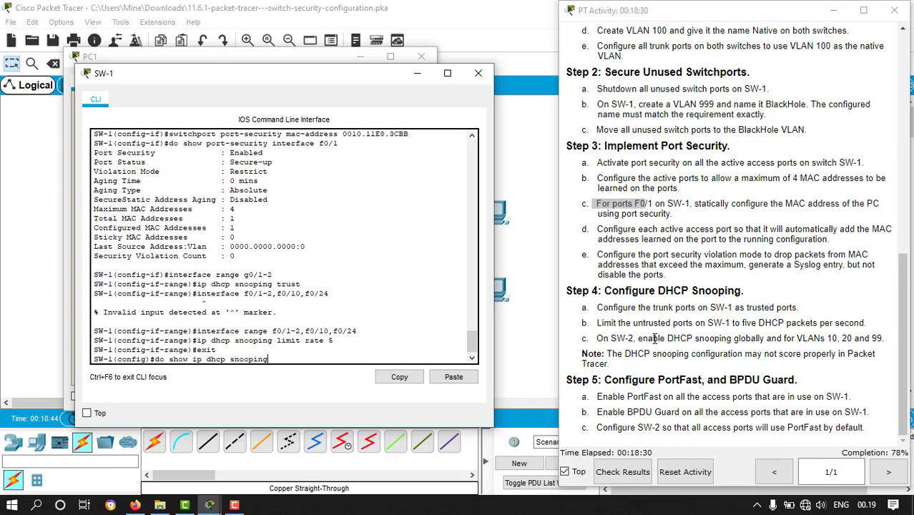
{"action": "type", "text": "g"}
{"action": "key", "text": "Return"}
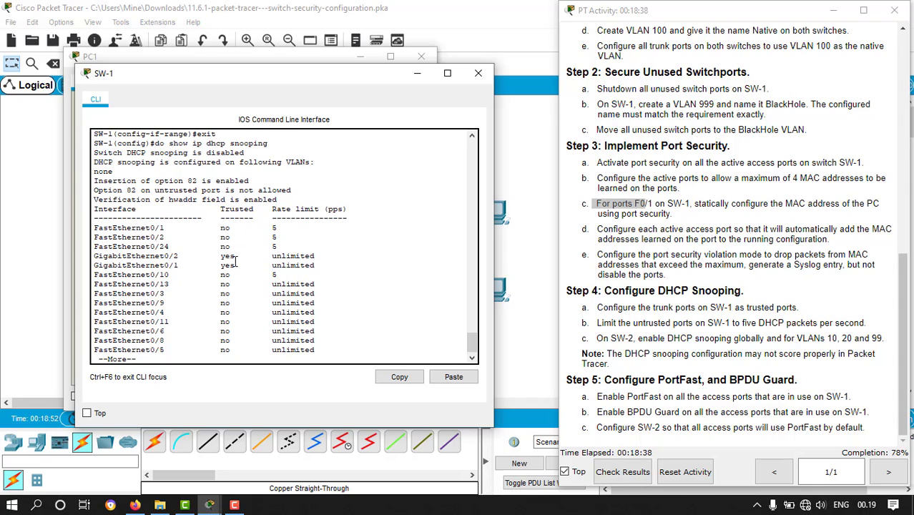
{"action": "left_click_drag", "start_coordinate": [221, 254], "coordinate": [239, 266]}
{"action": "key", "text": "space"}
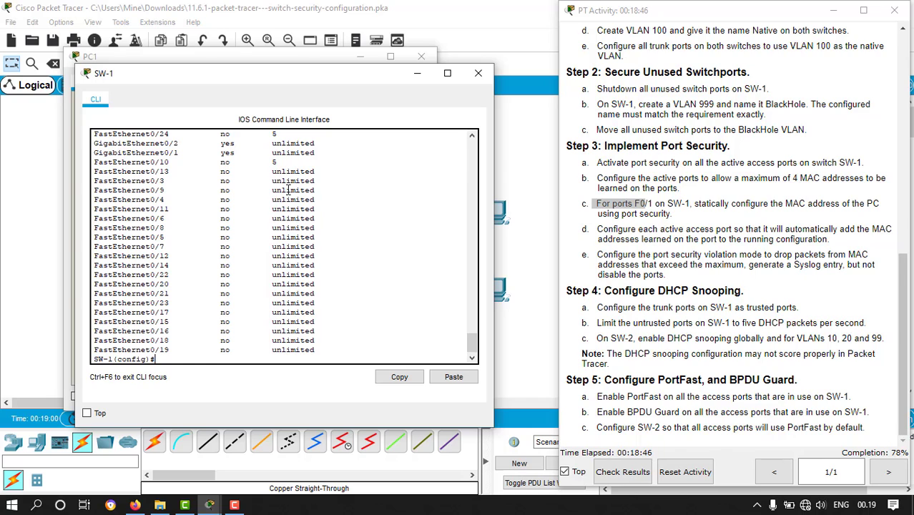
Step: Examine the trusted state and rate limit of each interface in SW-1's DHCP snooping table
{"action": "scroll", "coordinate": [288, 190], "scroll_direction": "up", "scroll_amount": 5}
{"action": "scroll", "coordinate": [287, 255], "scroll_direction": "down", "scroll_amount": 5}
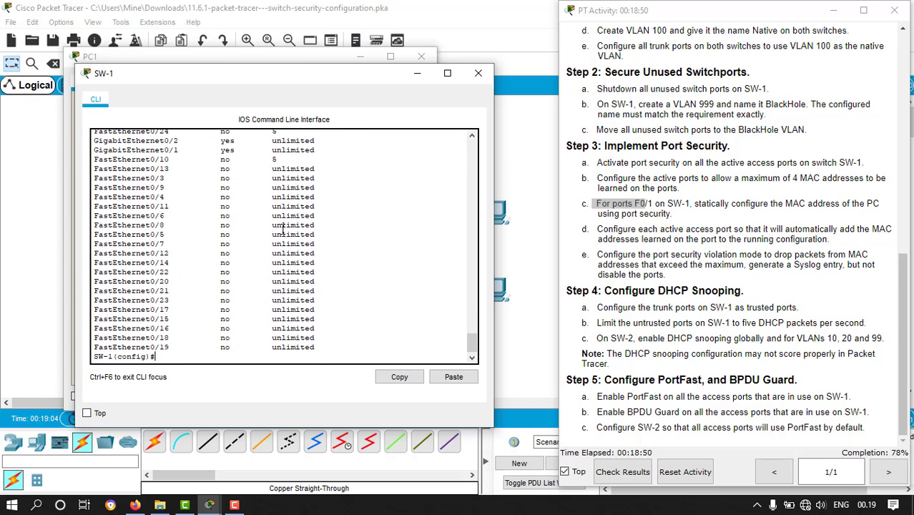
{"action": "scroll", "coordinate": [280, 225], "scroll_direction": "up", "scroll_amount": 4}
{"action": "scroll", "coordinate": [282, 222], "scroll_direction": "down", "scroll_amount": 2}
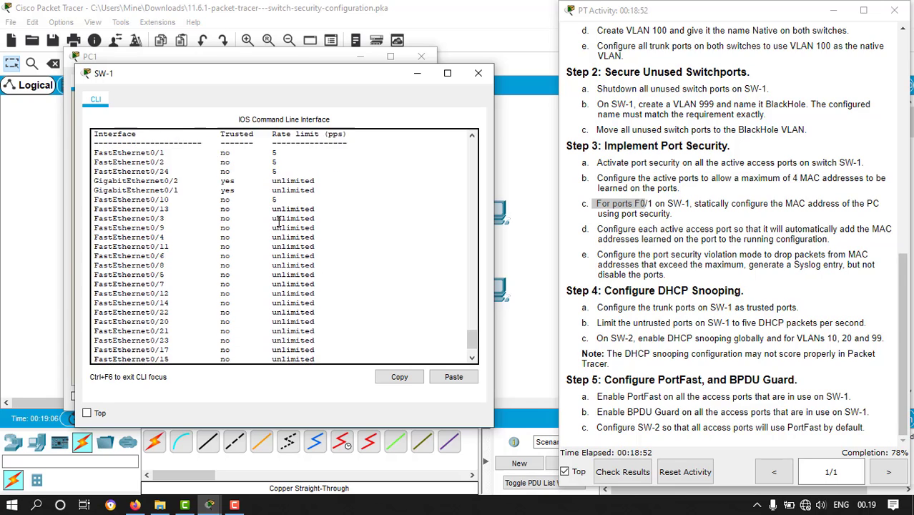
{"action": "scroll", "coordinate": [285, 218], "scroll_direction": "up", "scroll_amount": 1}
{"action": "scroll", "coordinate": [285, 217], "scroll_direction": "down", "scroll_amount": 1}
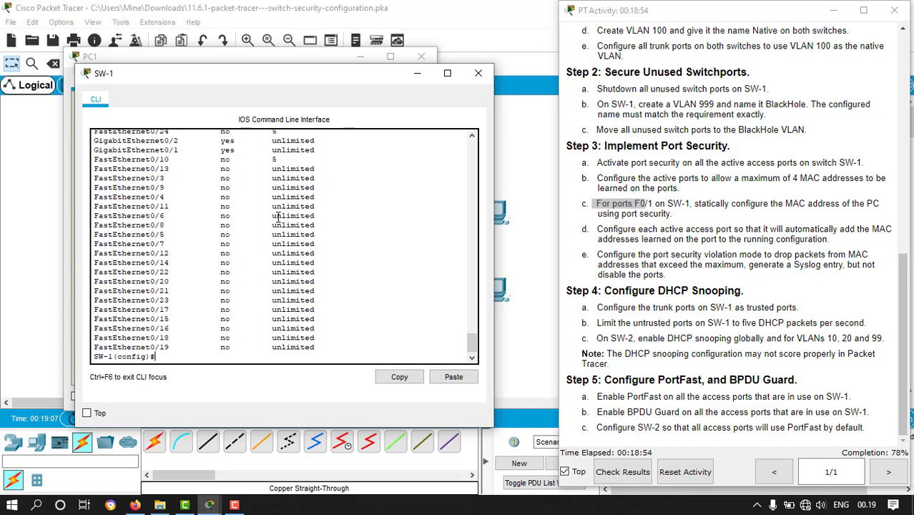
{"action": "scroll", "coordinate": [288, 222], "scroll_direction": "up", "scroll_amount": 1}
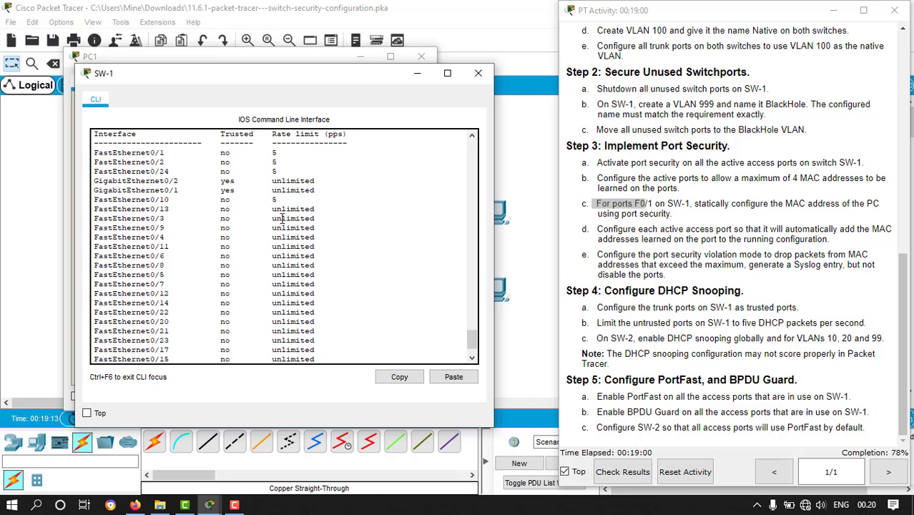
{"action": "scroll", "coordinate": [281, 219], "scroll_direction": "down", "scroll_amount": 1}
{"action": "scroll", "coordinate": [281, 221], "scroll_direction": "up", "scroll_amount": 2}
{"action": "scroll", "coordinate": [281, 226], "scroll_direction": "down", "scroll_amount": 1}
{"action": "scroll", "coordinate": [280, 226], "scroll_direction": "up", "scroll_amount": 3}
{"action": "scroll", "coordinate": [275, 221], "scroll_direction": "down", "scroll_amount": 3}
{"action": "scroll", "coordinate": [265, 220], "scroll_direction": "up", "scroll_amount": 3}
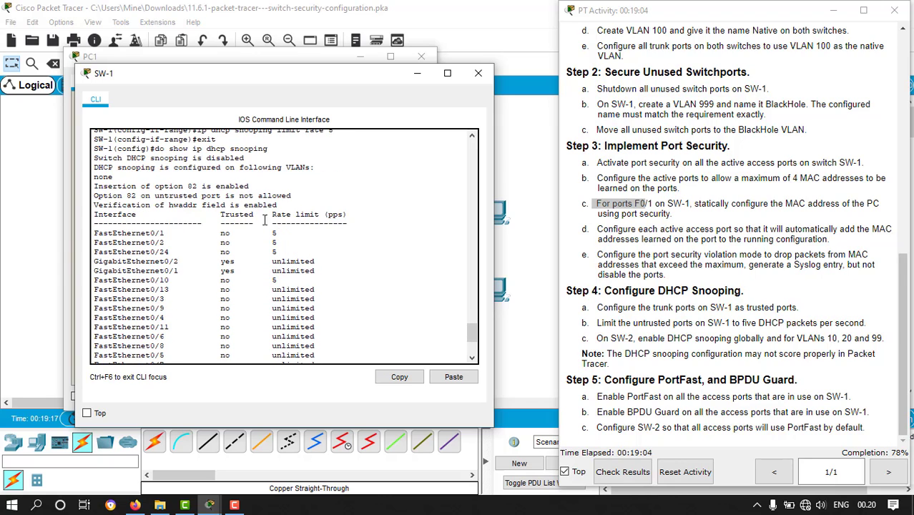
{"action": "scroll", "coordinate": [261, 223], "scroll_direction": "down", "scroll_amount": 3}
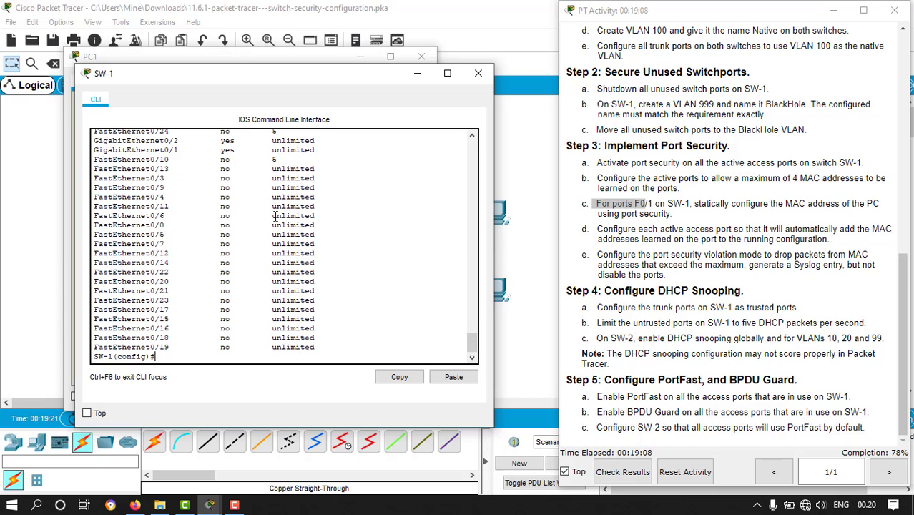
{"action": "scroll", "coordinate": [275, 208], "scroll_direction": "up", "scroll_amount": 3}
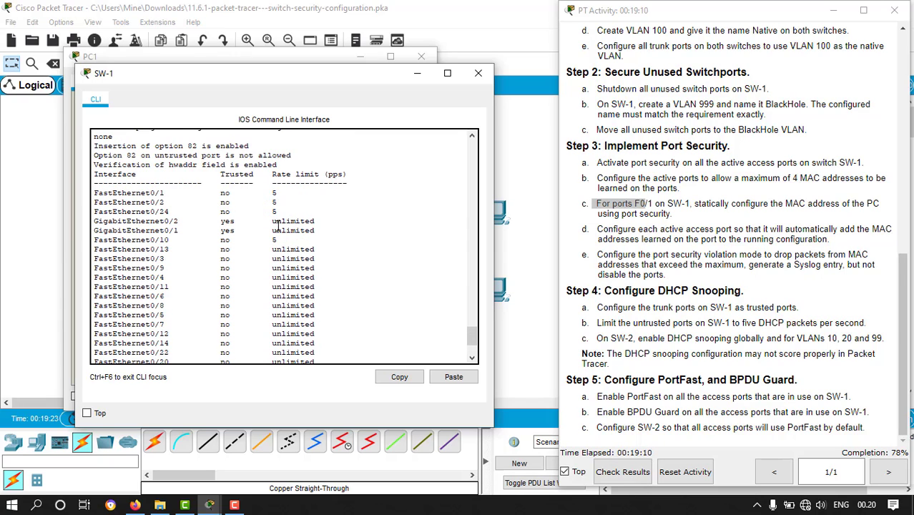
{"action": "scroll", "coordinate": [263, 211], "scroll_direction": "down", "scroll_amount": 3}
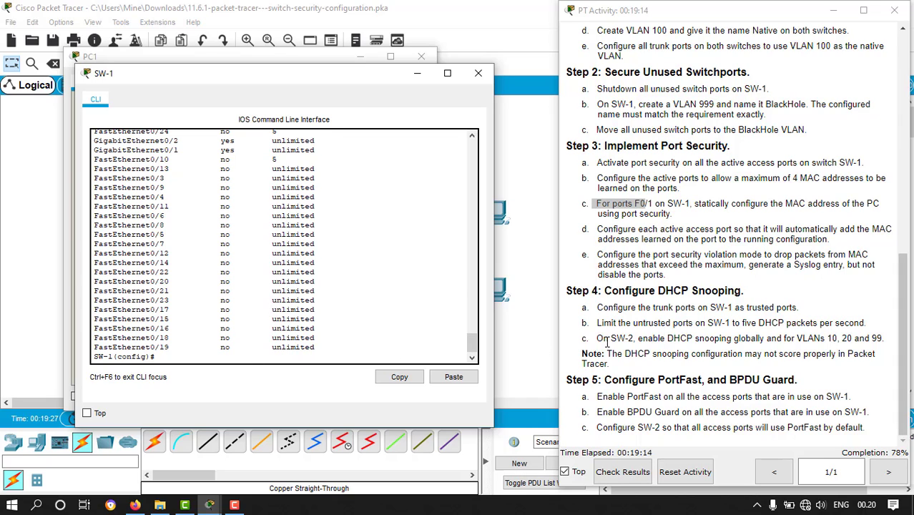
Step: Minimize the SW-1 and PC1 windows, open SW-2's CLI, and enter its global configuration mode
{"action": "left_click", "coordinate": [417, 73]}
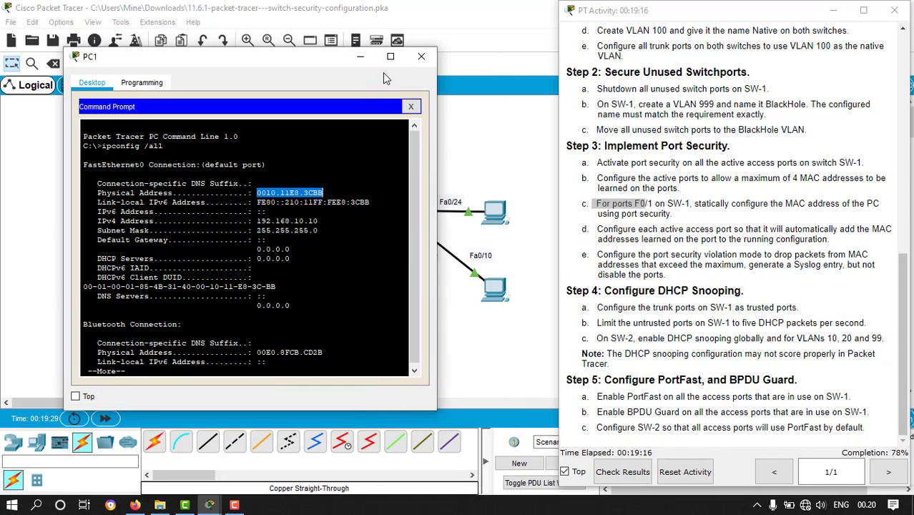
{"action": "left_click", "coordinate": [362, 60]}
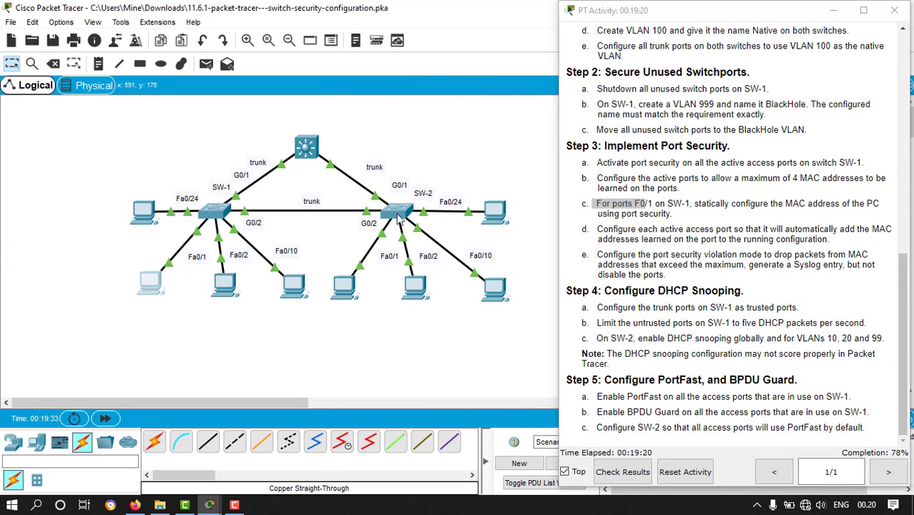
{"action": "left_click", "coordinate": [398, 214]}
{"action": "left_click_drag", "start_coordinate": [431, 76], "coordinate": [255, 76]}
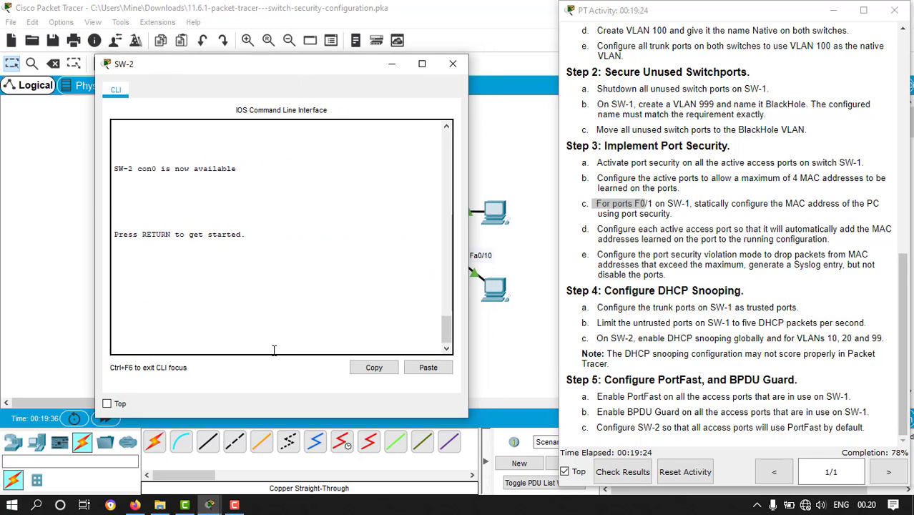
{"action": "key", "text": "Return"}
{"action": "type", "text": "enable"}
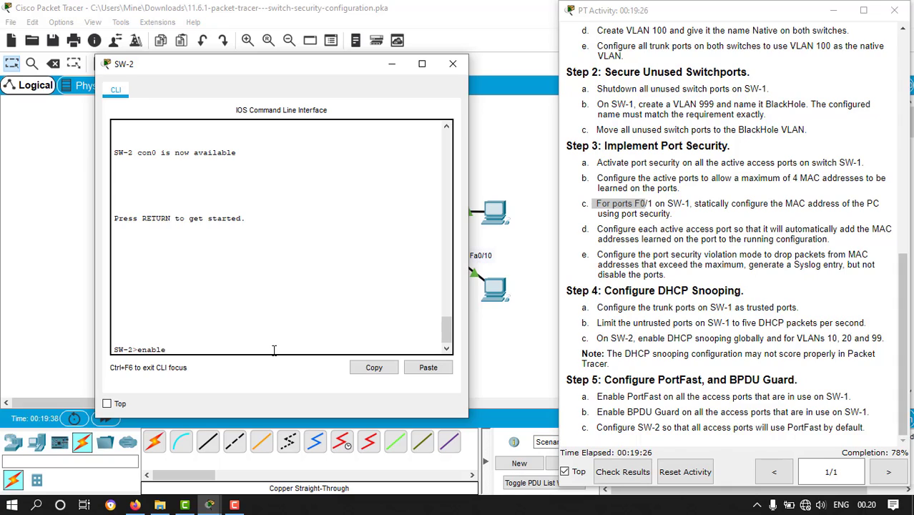
{"action": "key", "text": "Return"}
{"action": "type", "text": "confi"}
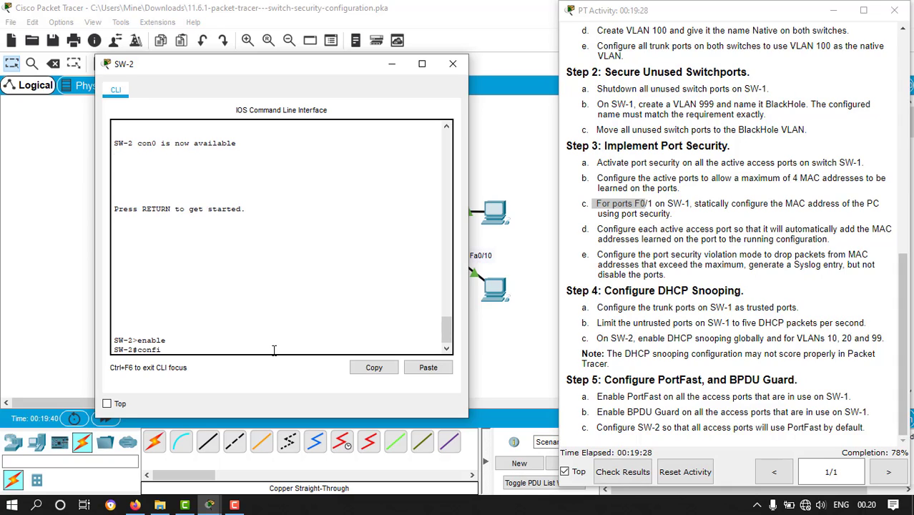
{"action": "type", "text": "gure terminal"}
{"action": "key", "text": "Return"}
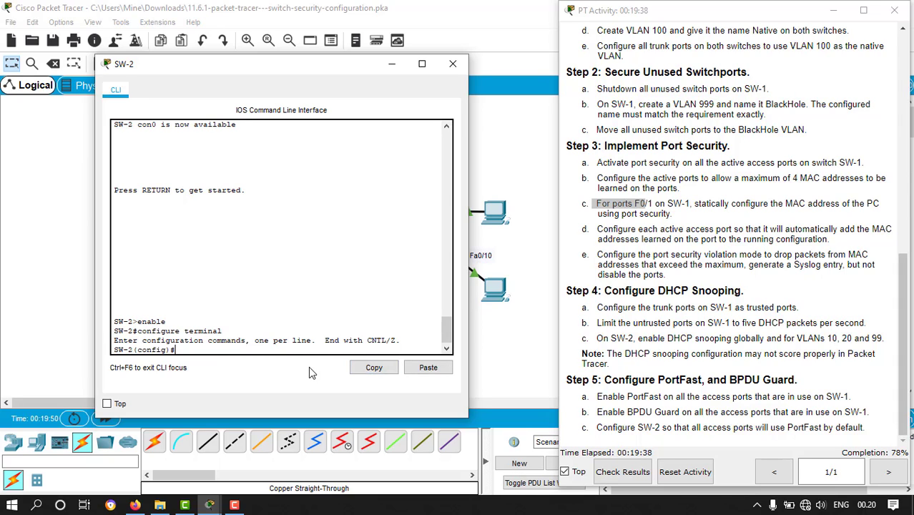
Step: Enable DHCP snooping on SW-2 globally and for VLANs 10, 20 and 99
{"action": "type", "text": "ip dhcp snooping"}
{"action": "key", "text": "Return"}
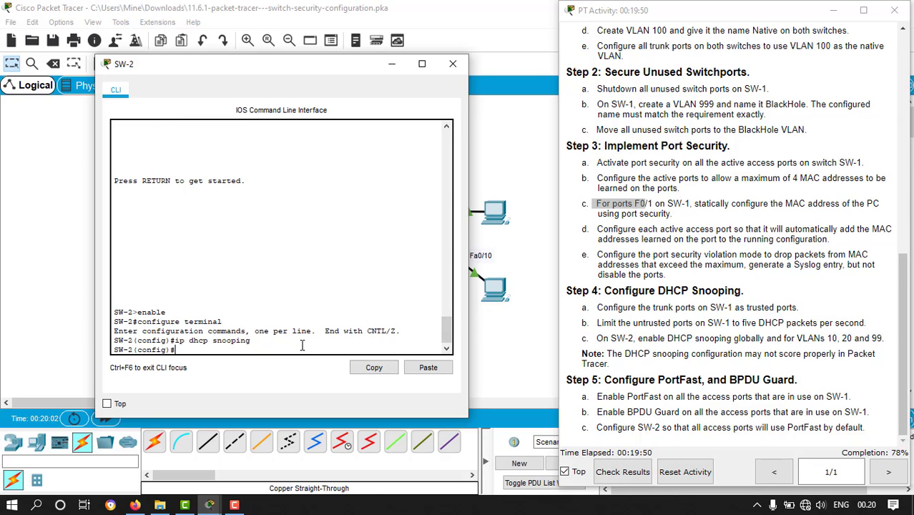
{"action": "type", "text": "ip dhcp snooping vlan "}
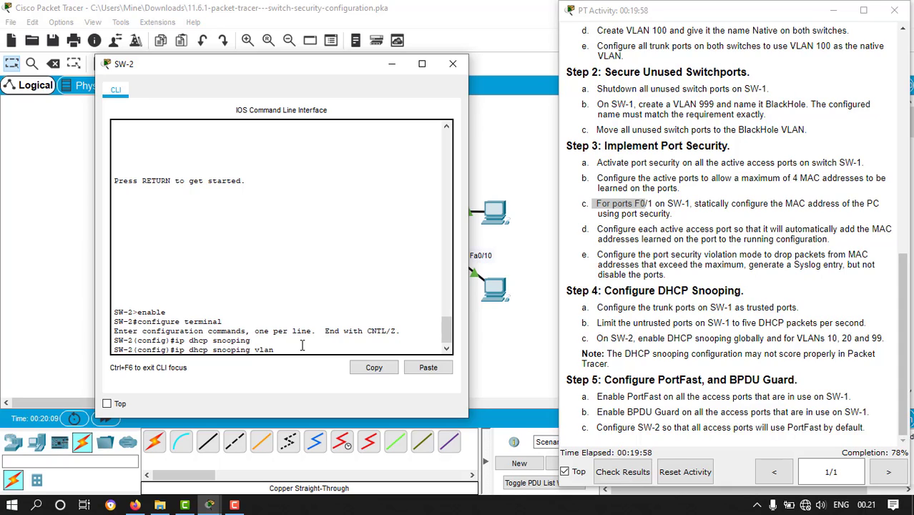
{"action": "type", "text": "10,20,99"}
{"action": "key", "text": "Return"}
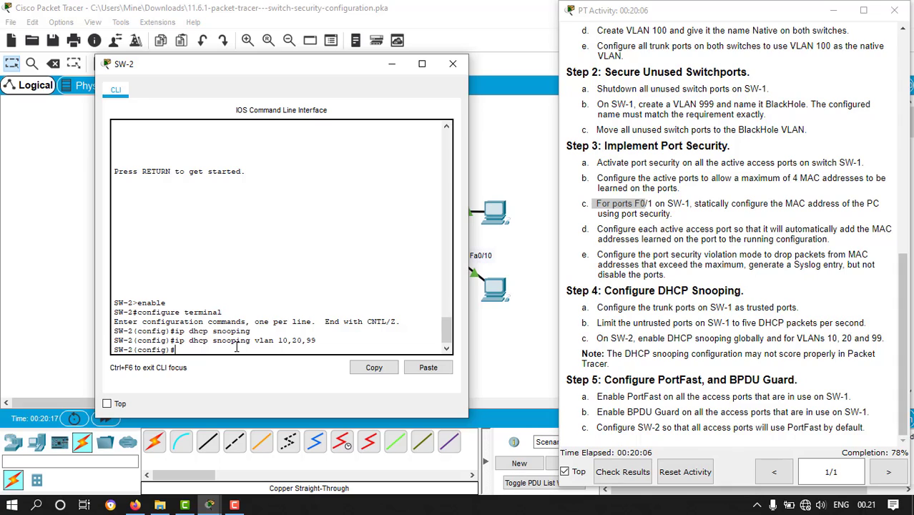
Step: Run do show ip dhcp snooping from SW-2's global configuration mode
{"action": "type", "text": "show dh"}
{"action": "key", "text": "BackSpace"}
{"action": "key", "text": "BackSpace"}
{"action": "key", "text": "BackSpace"}
{"action": "key", "text": "BackSpace"}
{"action": "key", "text": "BackSpace"}
{"action": "key", "text": "BackSpace"}
{"action": "key", "text": "BackSpace"}
{"action": "key", "text": "BackSpace"}
{"action": "key", "text": "BackSpace"}
{"action": "type", "text": "show ip dhcp snooping"}
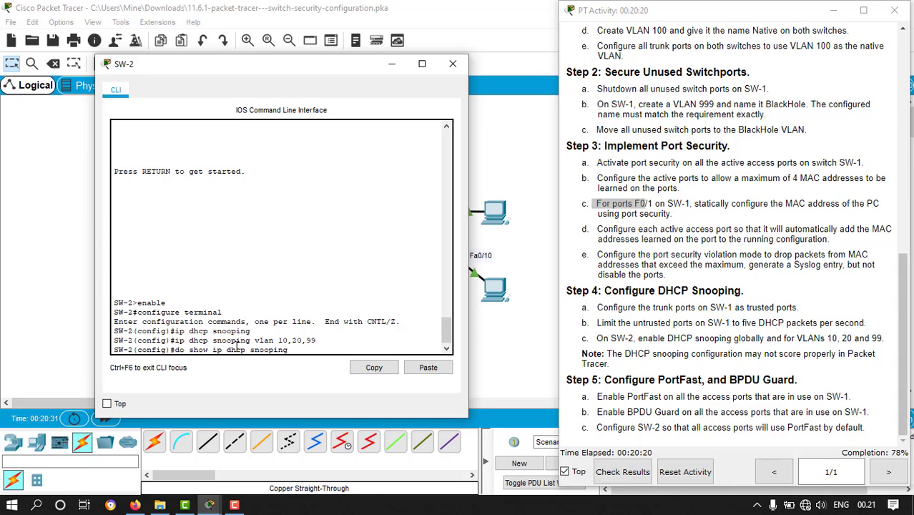
{"action": "key", "text": "Return"}
Step: Examine SW-2's DHCP snooping status and VLANs, and page through the rest of its interface table
{"action": "scroll", "coordinate": [255, 294], "scroll_direction": "up", "scroll_amount": 3}
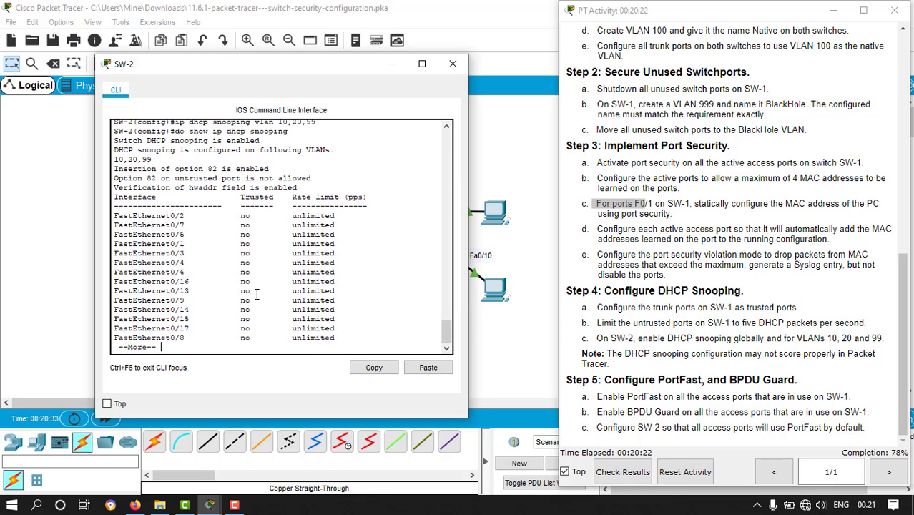
{"action": "scroll", "coordinate": [241, 267], "scroll_direction": "down", "scroll_amount": 2}
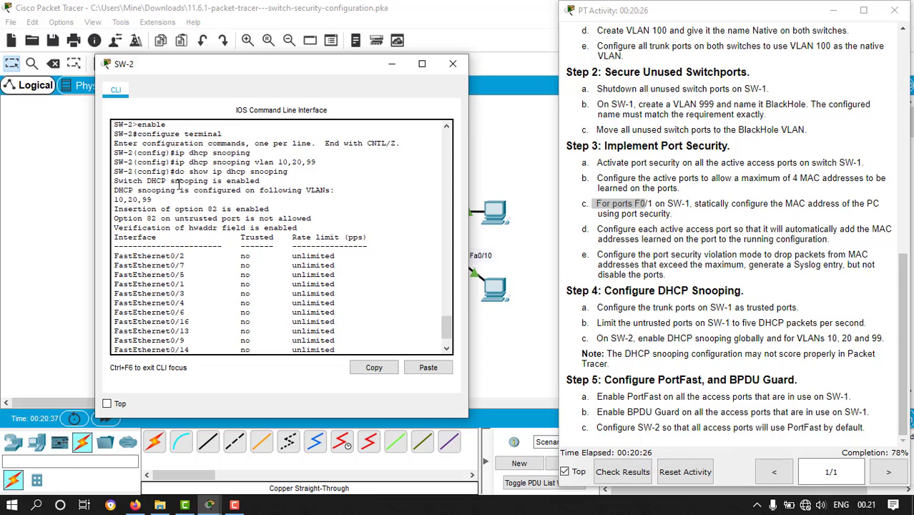
{"action": "left_click_drag", "start_coordinate": [162, 183], "coordinate": [281, 178]}
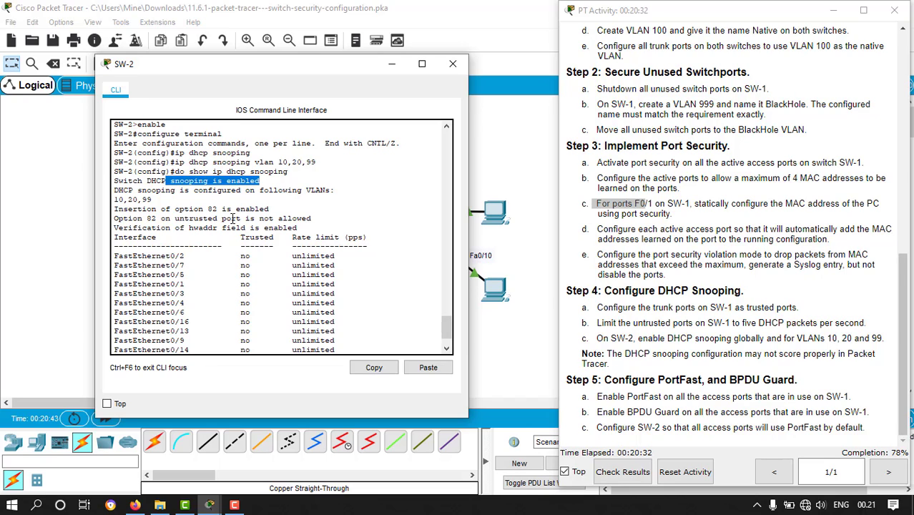
{"action": "scroll", "coordinate": [243, 206], "scroll_direction": "down", "scroll_amount": 2}
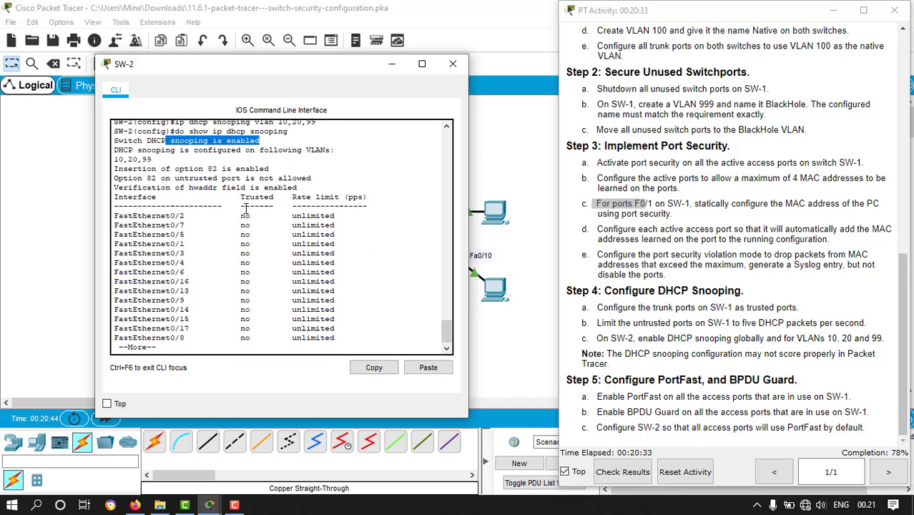
{"action": "left_click", "coordinate": [234, 352]}
{"action": "key", "text": "space"}
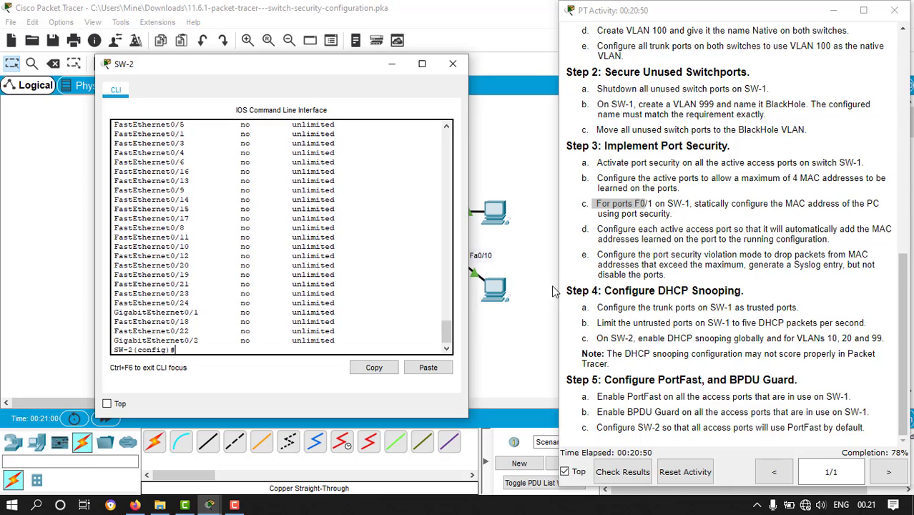
Step: Close SW-2's window, bring up SW-1's CLI, and enable PortFast by default globally with spanning-tree portfast default
{"action": "left_click", "coordinate": [458, 65]}
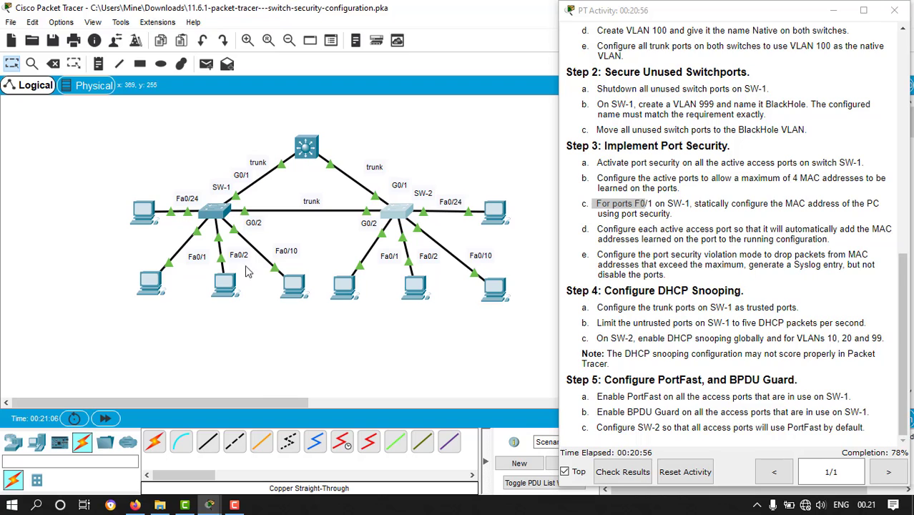
{"action": "mouse_move", "coordinate": [209, 504]}
{"action": "left_click", "coordinate": [300, 456]}
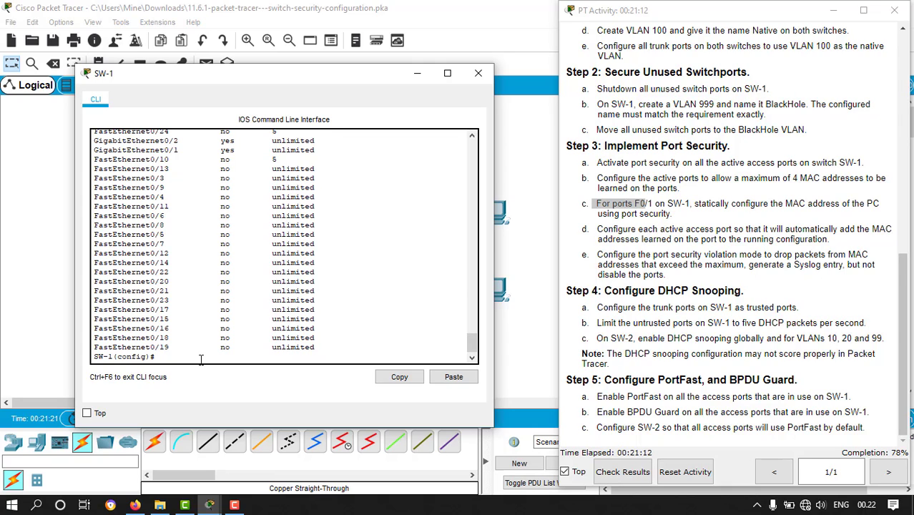
{"action": "type", "text": "panning-tree portfast defau"}
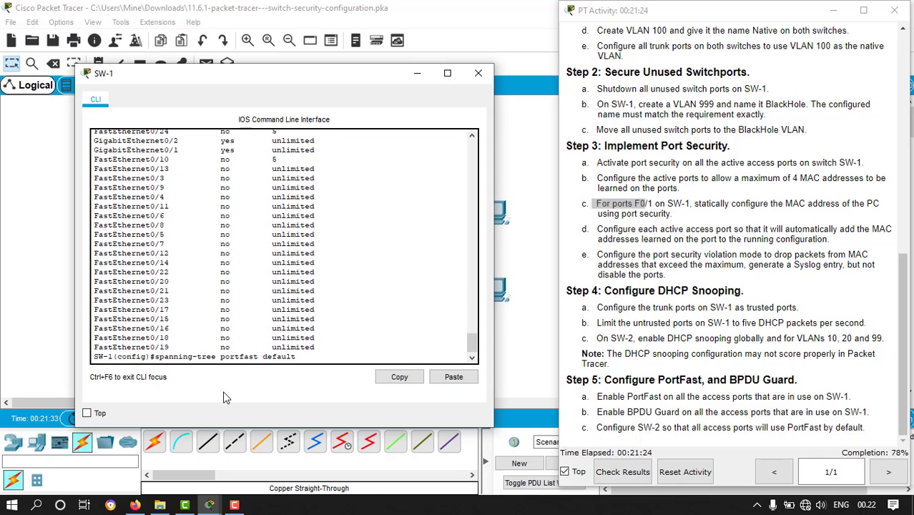
{"action": "type", "text": "lt"}
{"action": "key", "text": "Return"}
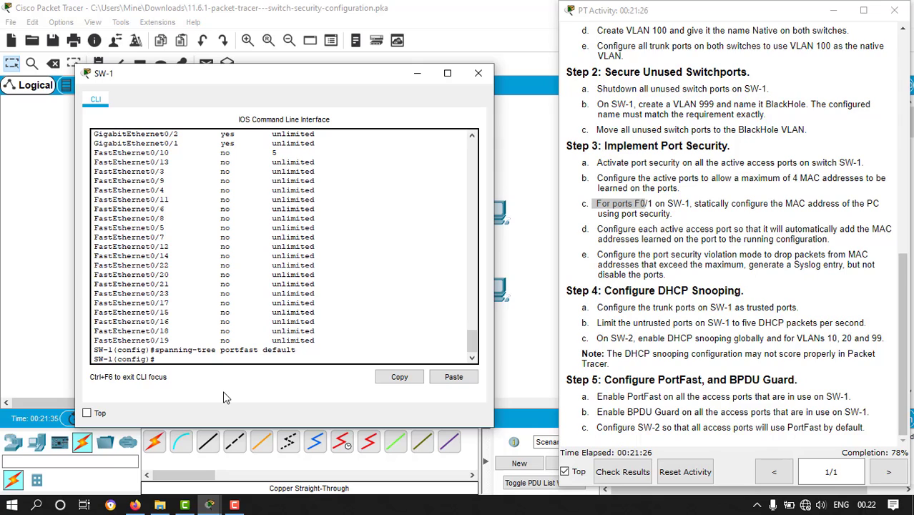
Step: Enable spanning-tree PortFast on SW-1's access ports using interface range f0/1-2,f0/10,f0/24
{"action": "type", "text": "interface range f"}
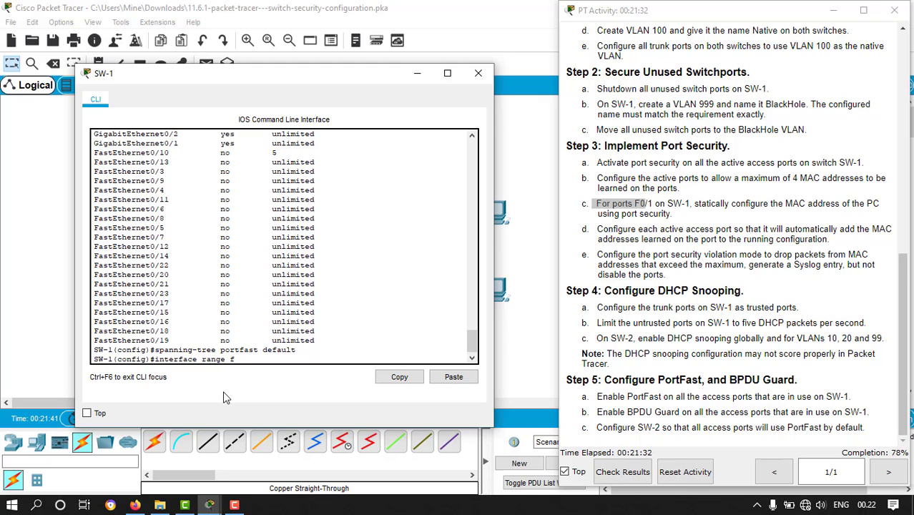
{"action": "type", "text": "0/1-2,f0/10"}
{"action": "scroll", "coordinate": [312, 315], "scroll_direction": "up", "scroll_amount": 7}
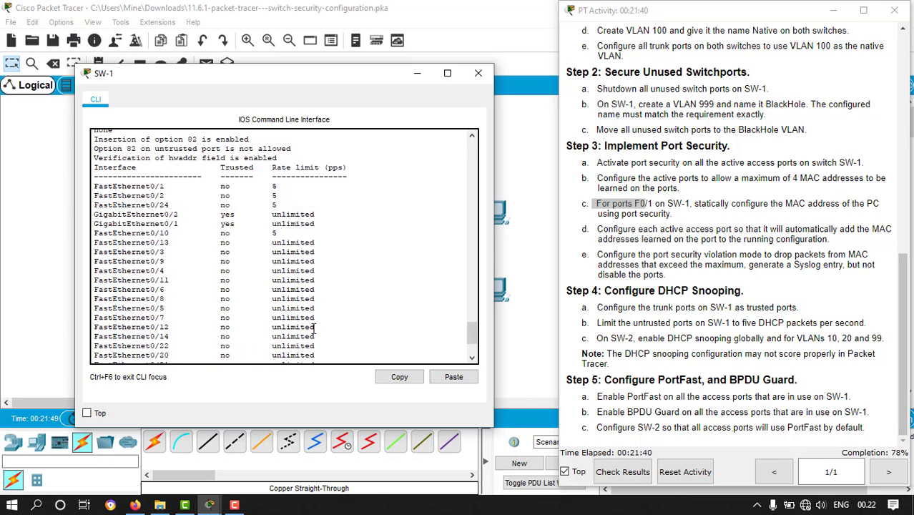
{"action": "scroll", "coordinate": [312, 207], "scroll_direction": "up", "scroll_amount": 2}
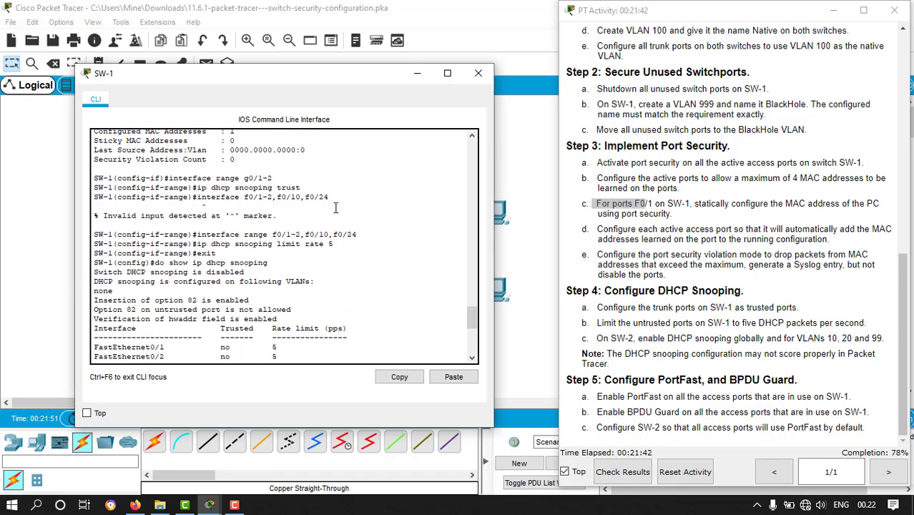
{"action": "scroll", "coordinate": [350, 242], "scroll_direction": "down", "scroll_amount": 9}
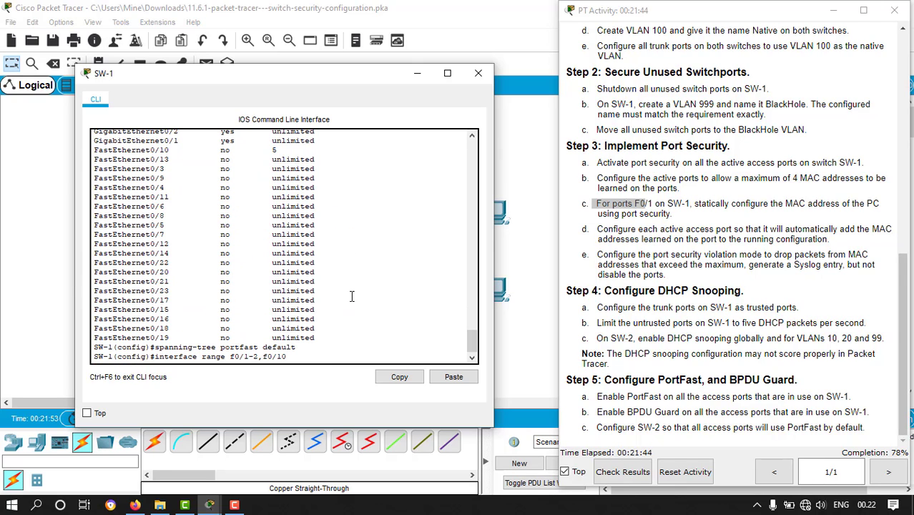
{"action": "type", "text": "f0/24"}
{"action": "key", "text": "Return"}
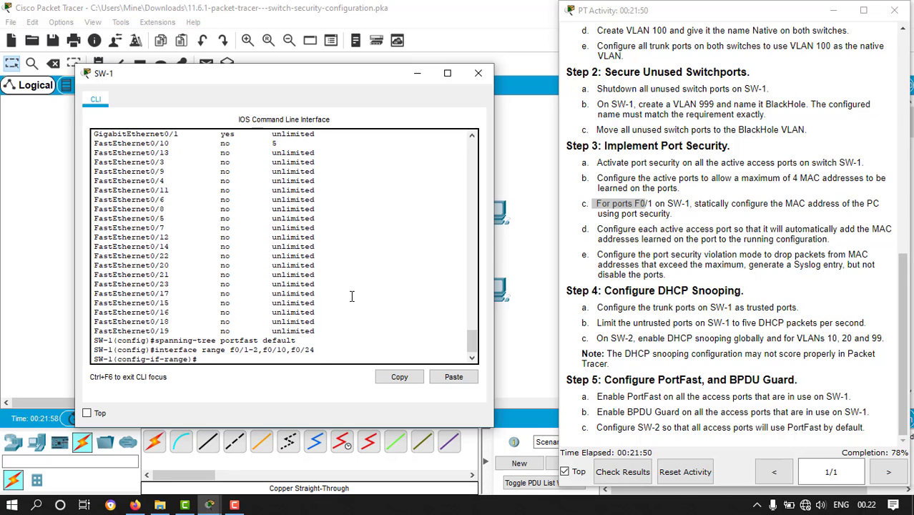
{"action": "type", "text": "sp"}
{"action": "key", "text": "BackSpace"}
{"action": "key", "text": "BackSpace"}
{"action": "type", "text": "anning-tree portfast"}
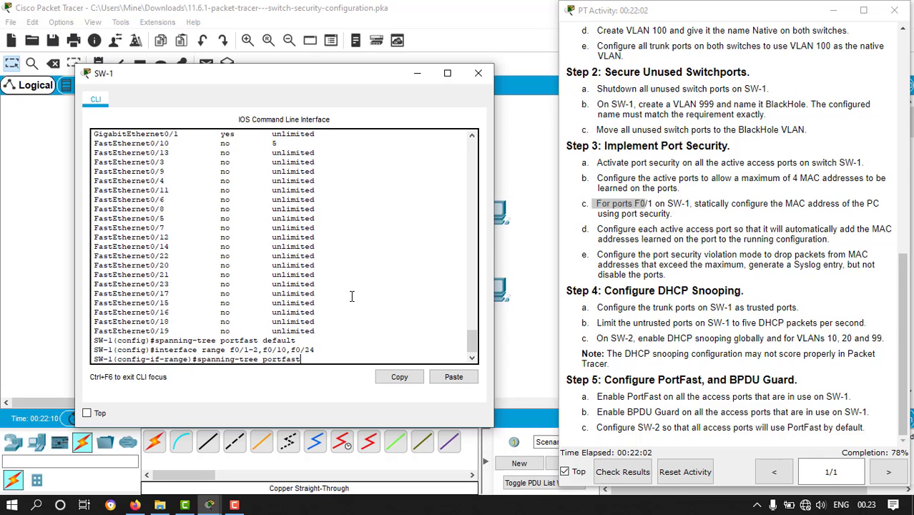
{"action": "key", "text": "Return"}
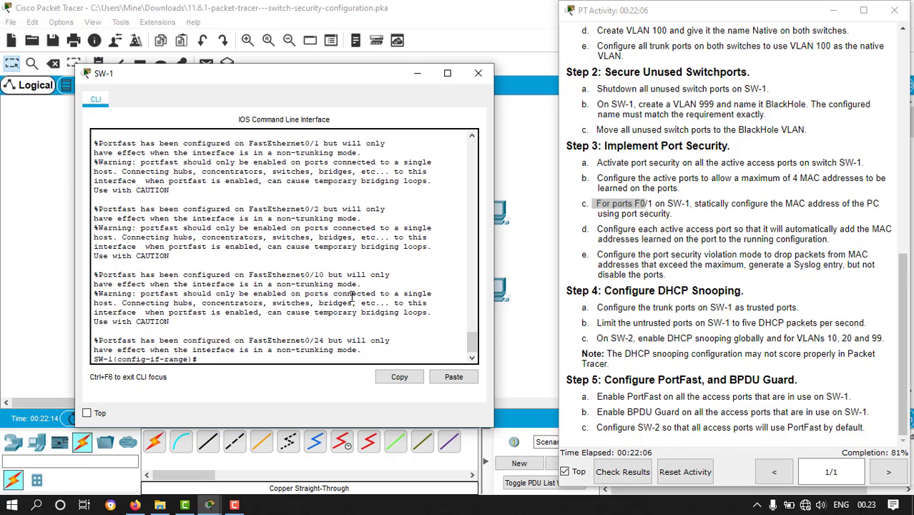
Step: Enable BPDU Guard on SW-1's selected access port range and check the matching requirement in the Step 5 instructions
{"action": "type", "text": "spanning-re"}
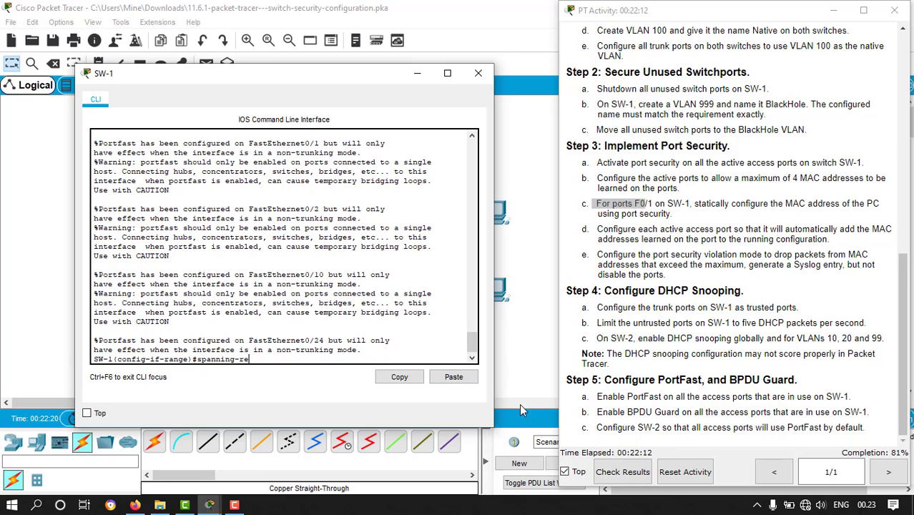
{"action": "key", "text": "BackSpace"}
{"action": "key", "text": "BackSpace"}
{"action": "type", "text": "t"}
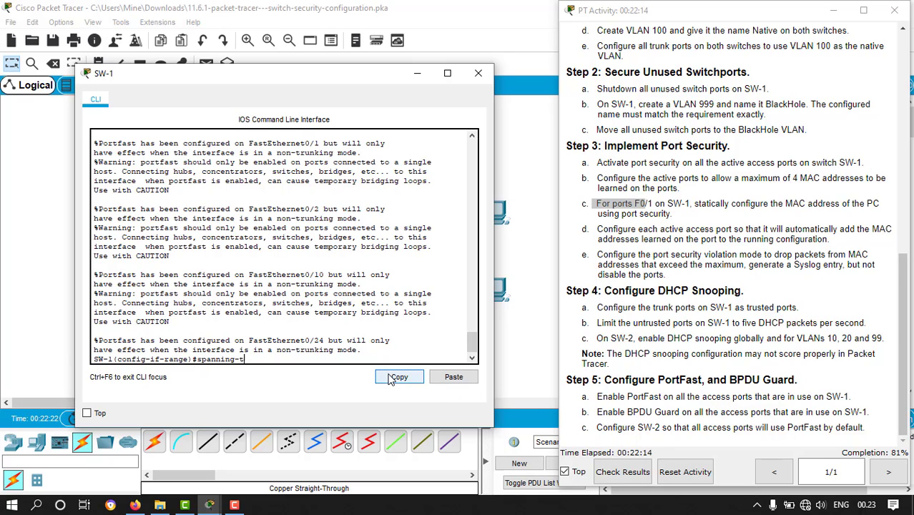
{"action": "type", "text": "ree bpdugurard e"}
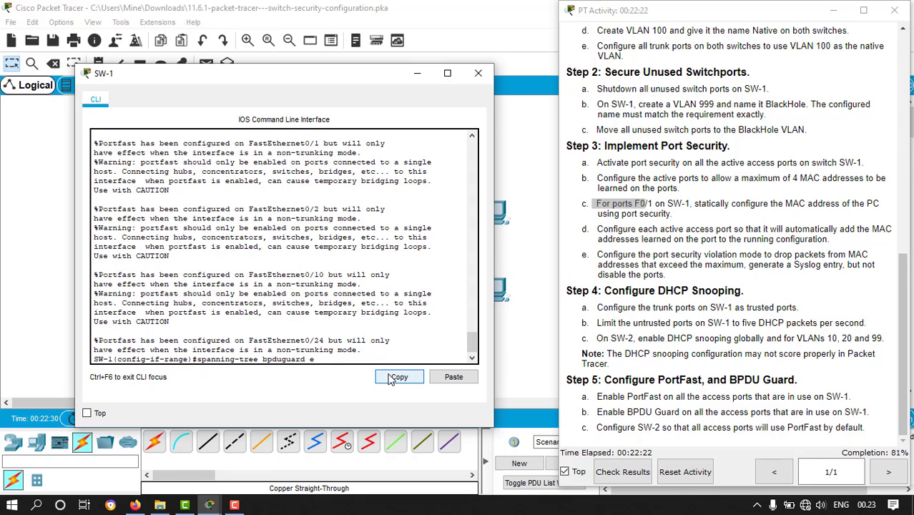
{"action": "type", "text": "nable"}
{"action": "key", "text": "Return"}
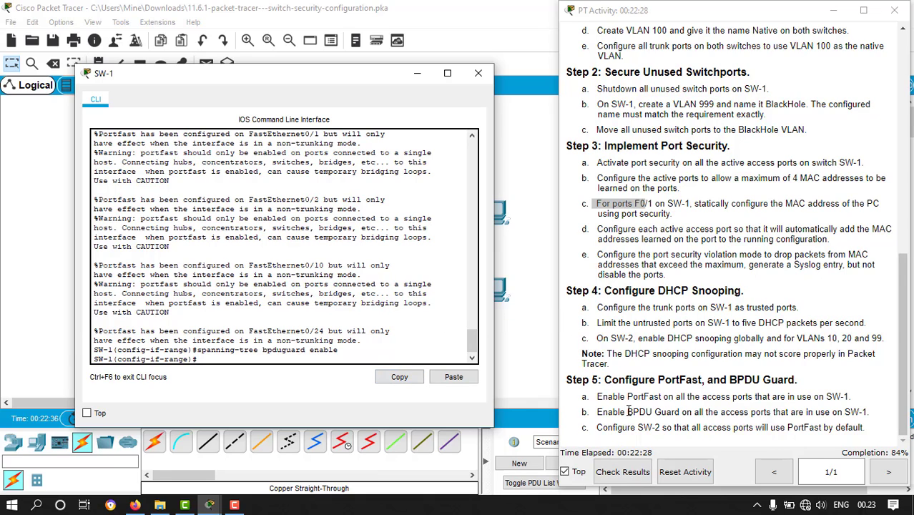
{"action": "left_click_drag", "start_coordinate": [627, 412], "coordinate": [727, 427]}
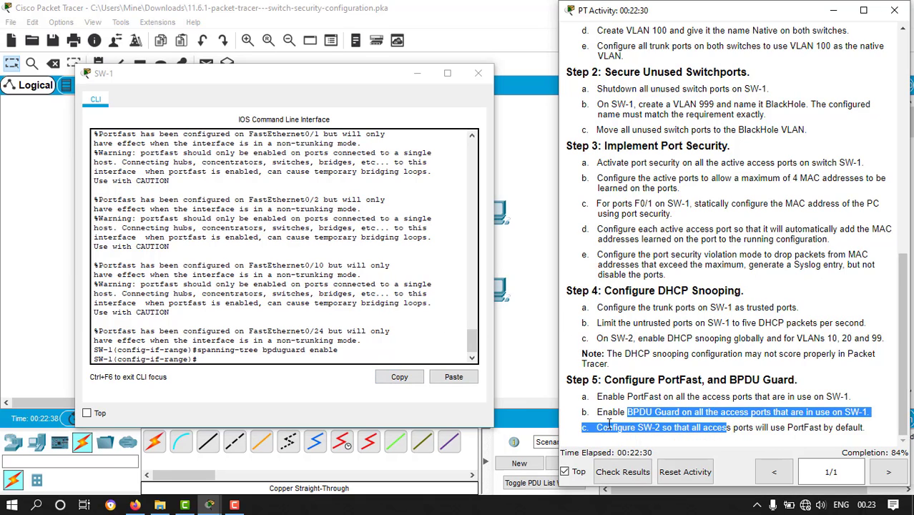
{"action": "left_click", "coordinate": [608, 424]}
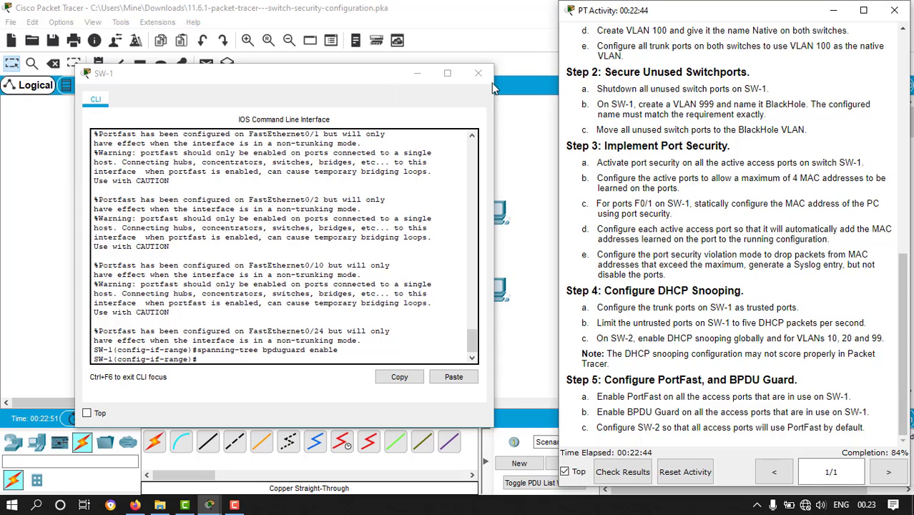
Step: Minimize SW-1's window, open SW-2's CLI, and set its access ports to use PortFast by default
{"action": "left_click", "coordinate": [418, 74]}
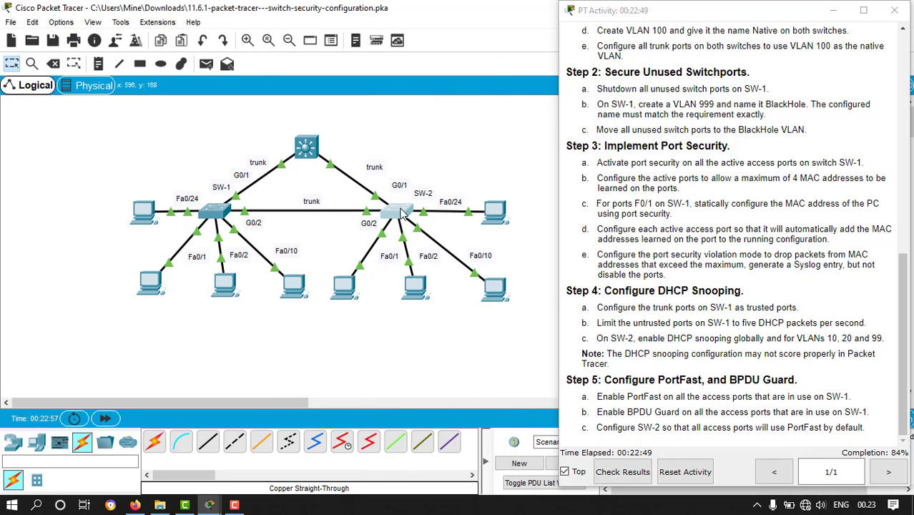
{"action": "left_click", "coordinate": [403, 214]}
{"action": "left_click_drag", "start_coordinate": [443, 69], "coordinate": [250, 76]}
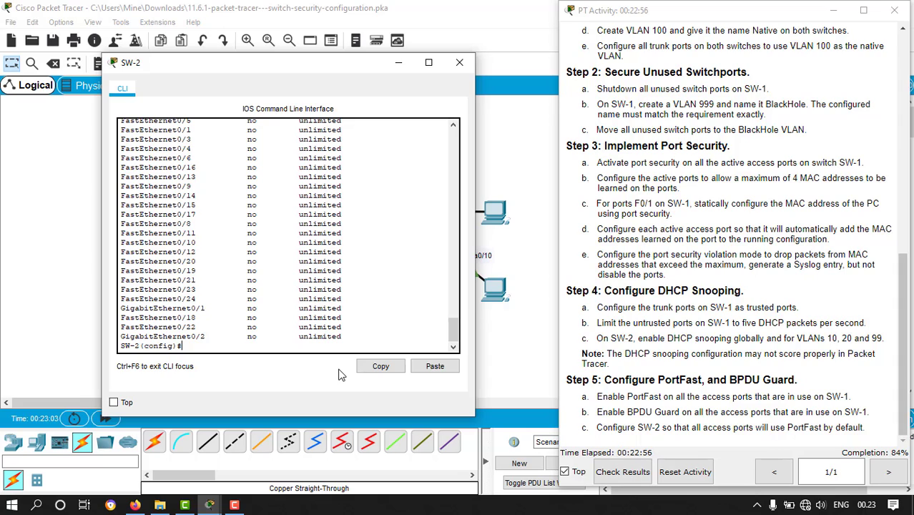
{"action": "type", "text": "spanning-tree por"}
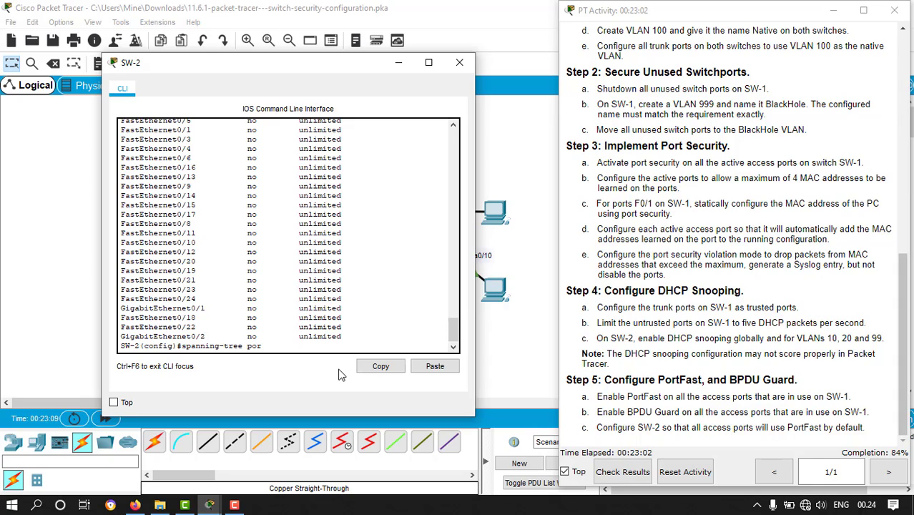
{"action": "type", "text": "tfast default"}
{"action": "key", "text": "Return"}
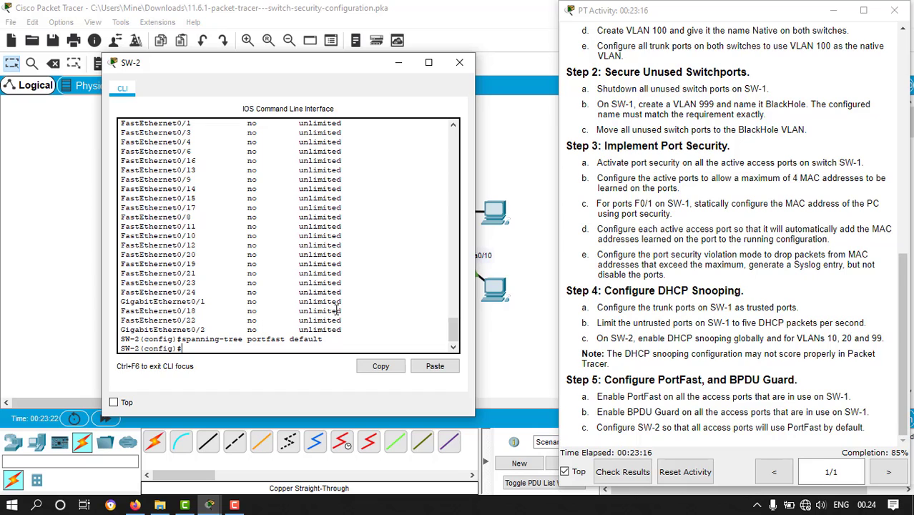
{"action": "scroll", "coordinate": [364, 233], "scroll_direction": "down", "scroll_amount": 1}
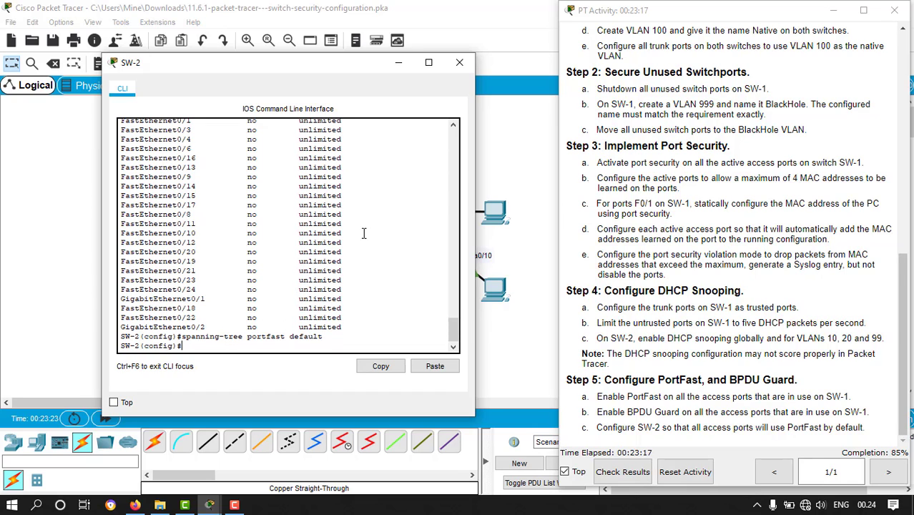
Step: Minimize SW-2's window, check the activity results, review the status of SW-1's port assessment items, and close the results
{"action": "left_click", "coordinate": [394, 63]}
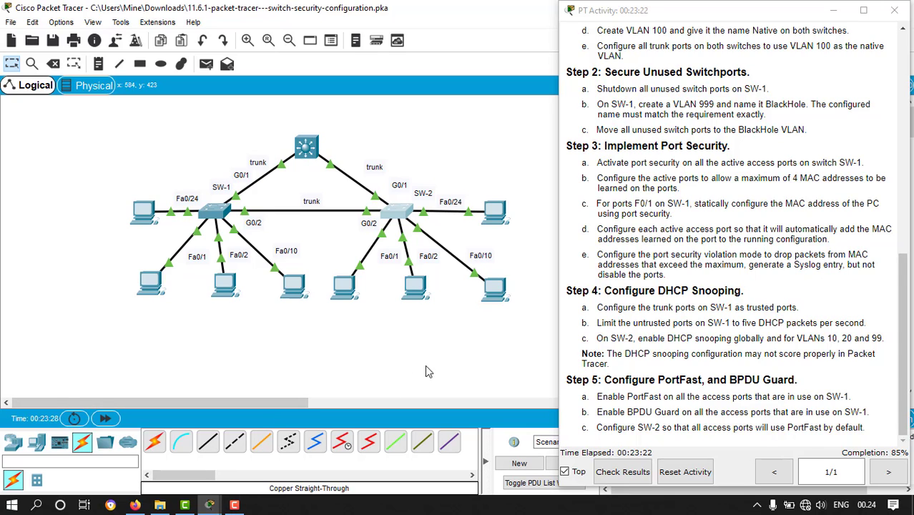
{"action": "left_click", "coordinate": [623, 473]}
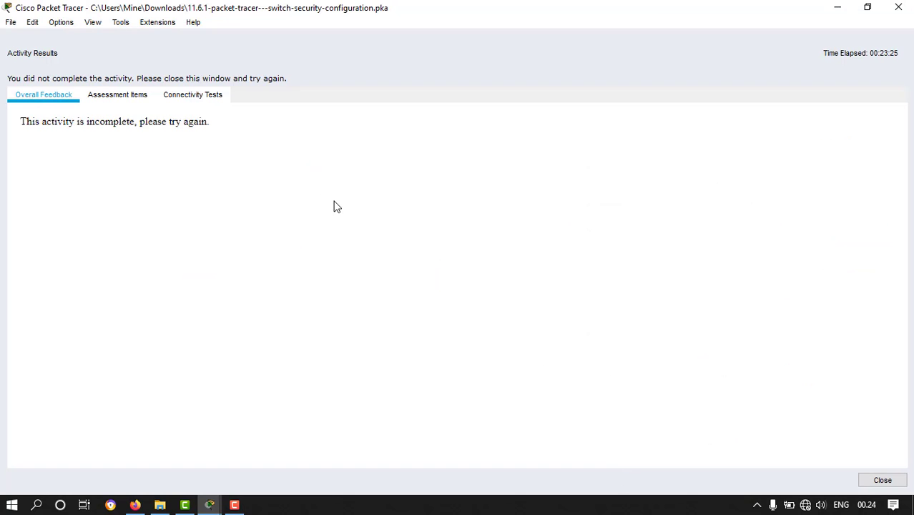
{"action": "left_click", "coordinate": [138, 98]}
{"action": "scroll", "coordinate": [161, 284], "scroll_direction": "down", "scroll_amount": 3}
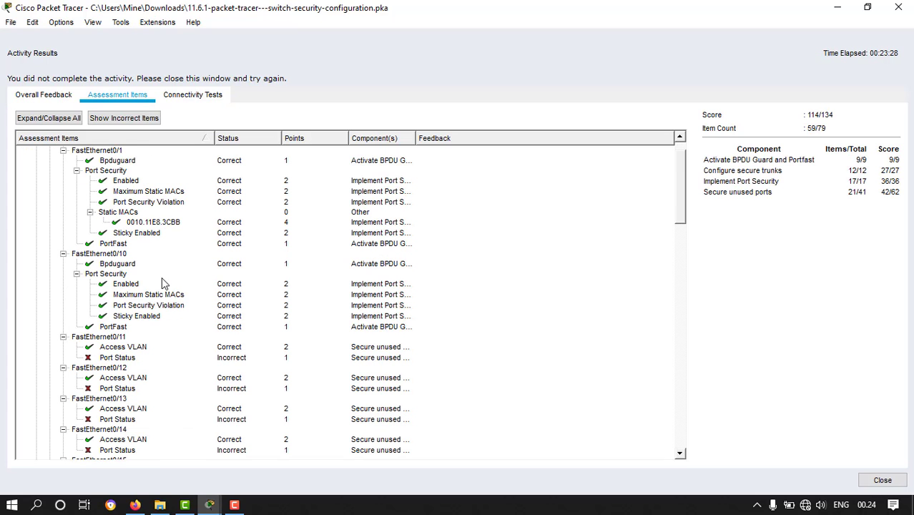
{"action": "scroll", "coordinate": [162, 284], "scroll_direction": "down", "scroll_amount": 1}
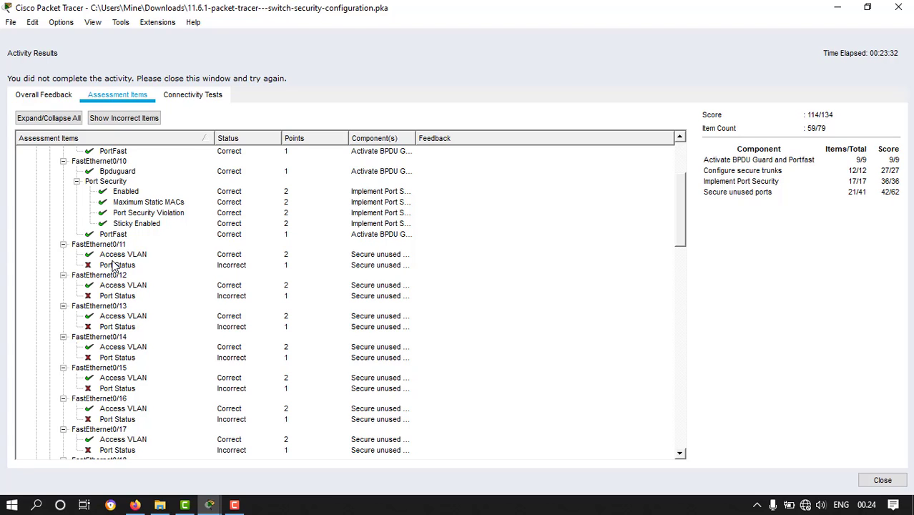
{"action": "scroll", "coordinate": [126, 275], "scroll_direction": "down", "scroll_amount": 6}
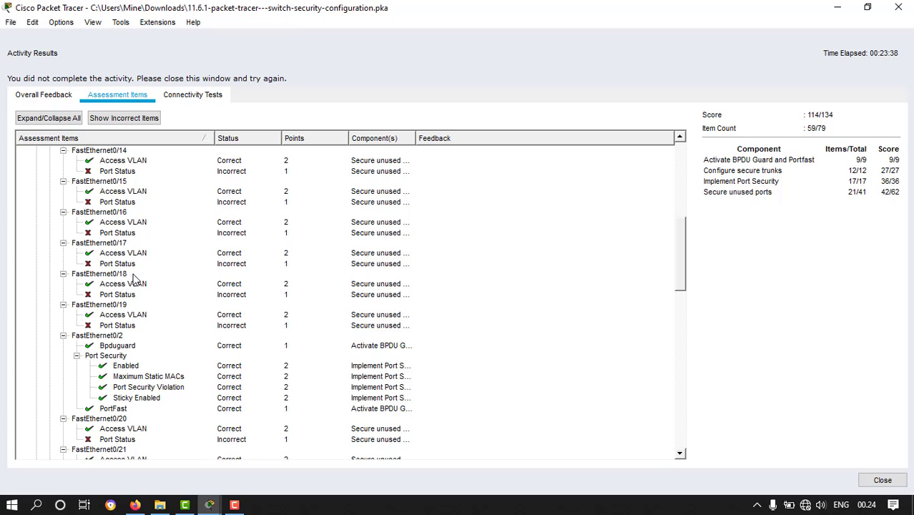
{"action": "scroll", "coordinate": [131, 283], "scroll_direction": "down", "scroll_amount": 3}
{"action": "scroll", "coordinate": [128, 288], "scroll_direction": "up", "scroll_amount": 5}
{"action": "scroll", "coordinate": [127, 288], "scroll_direction": "up", "scroll_amount": 6}
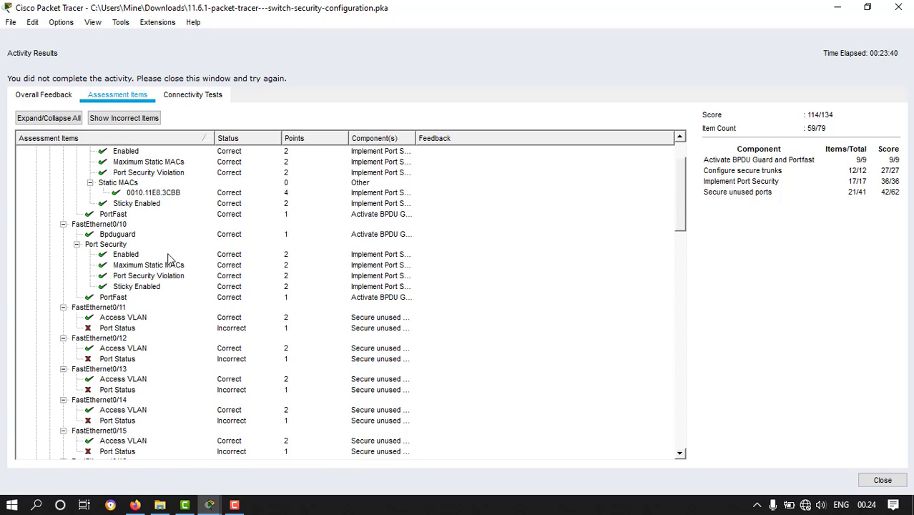
{"action": "left_click", "coordinate": [891, 483]}
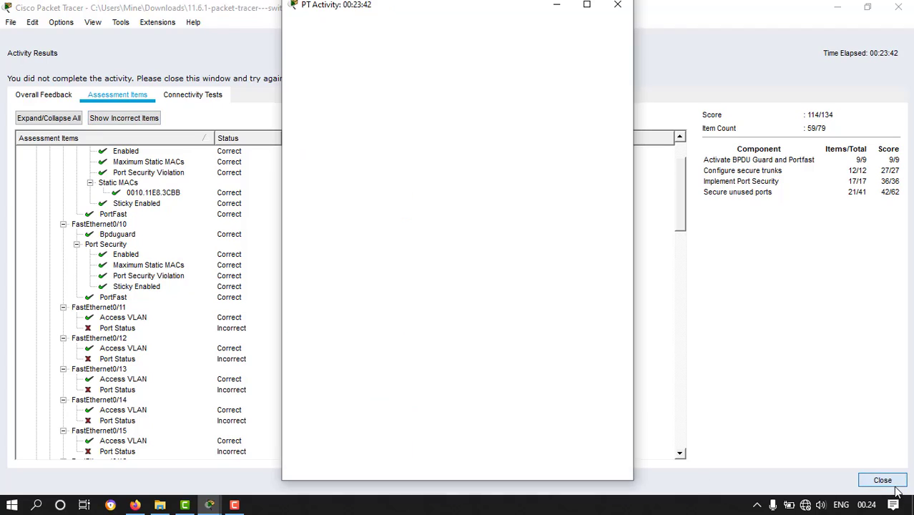
Step: Move the activity instructions aside, bring up SW-1's CLI, and shut down unused ports using interface range f0/3-9,f0/11-23
{"action": "left_click_drag", "start_coordinate": [426, 13], "coordinate": [689, 22]}
{"action": "left_click", "coordinate": [209, 505]}
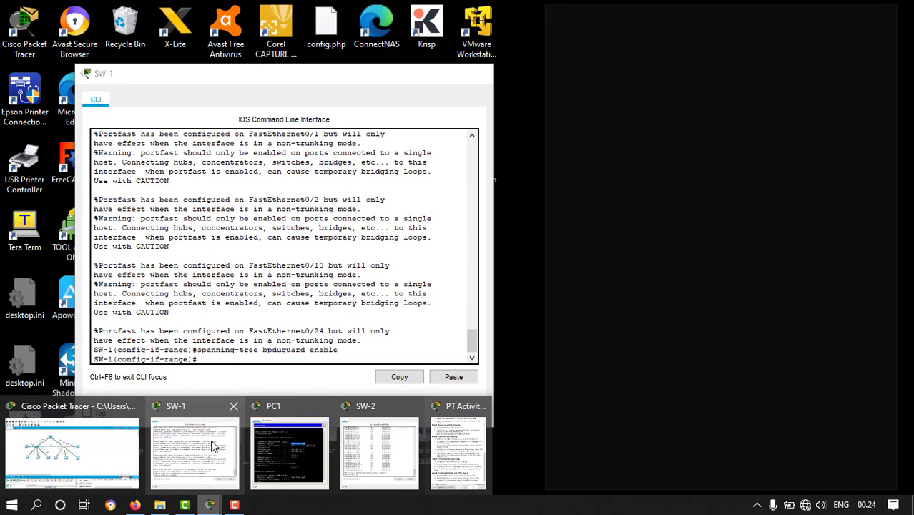
{"action": "left_click", "coordinate": [212, 447]}
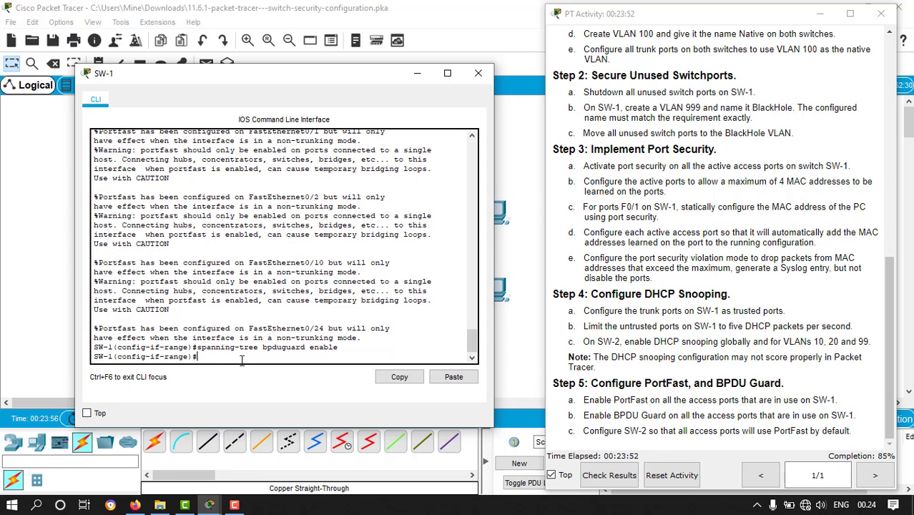
{"action": "type", "text": "intre"}
{"action": "key", "text": "BackSpace"}
{"action": "key", "text": "BackSpace"}
{"action": "type", "text": "erface range "}
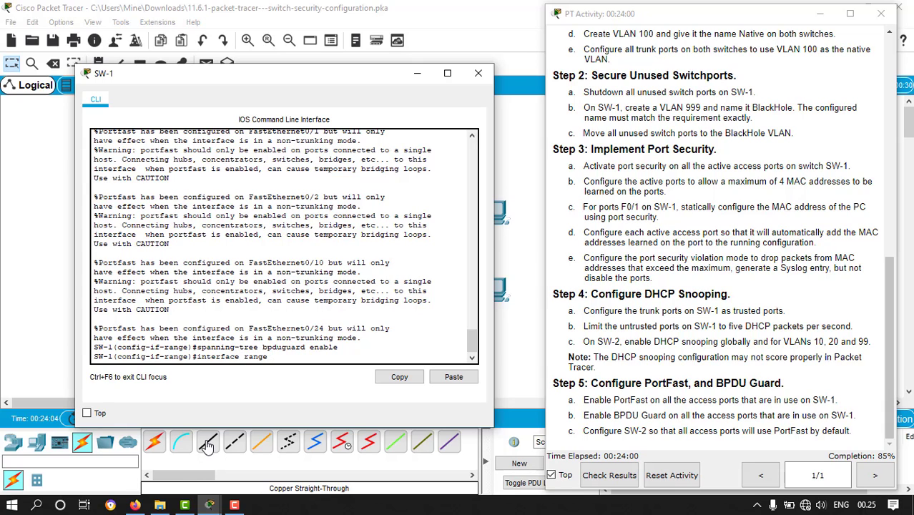
{"action": "type", "text": "f0/3-9,f0/11-23"}
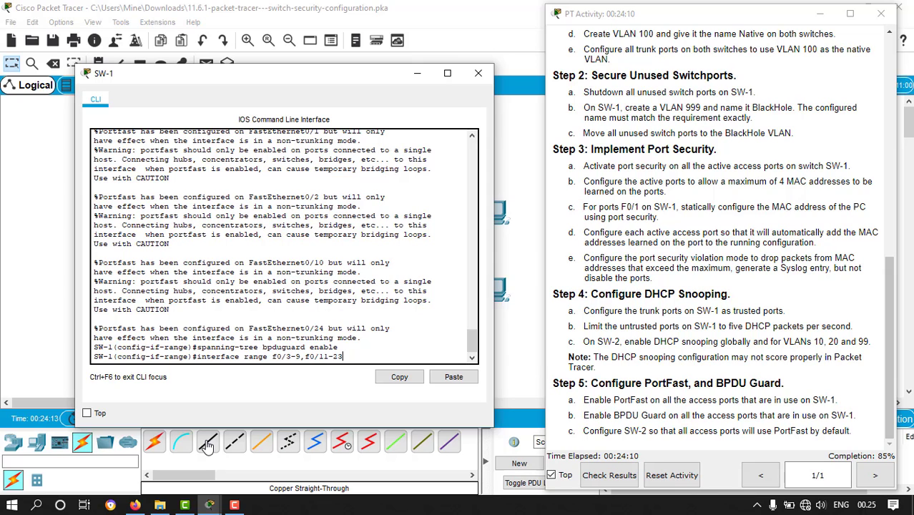
{"action": "key", "text": "Return"}
{"action": "type", "text": "shut"}
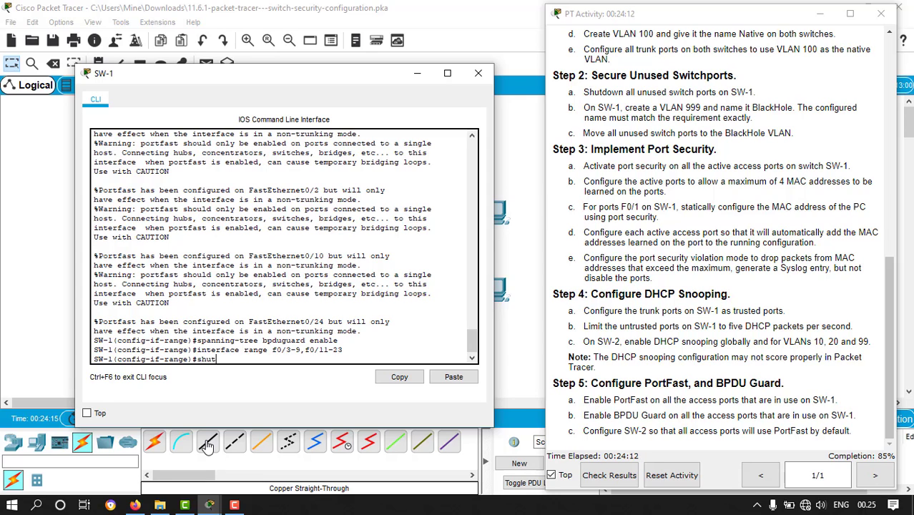
{"action": "type", "text": "down"}
{"action": "key", "text": "Return"}
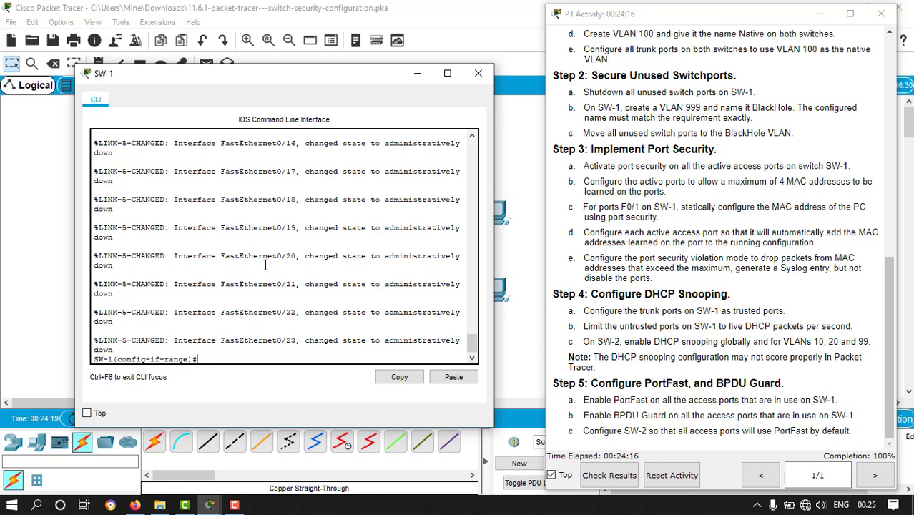
Step: Review the port shutdown messages on SW-1 and return to privileged EXEC mode with the end command
{"action": "scroll", "coordinate": [226, 299], "scroll_direction": "up", "scroll_amount": 5}
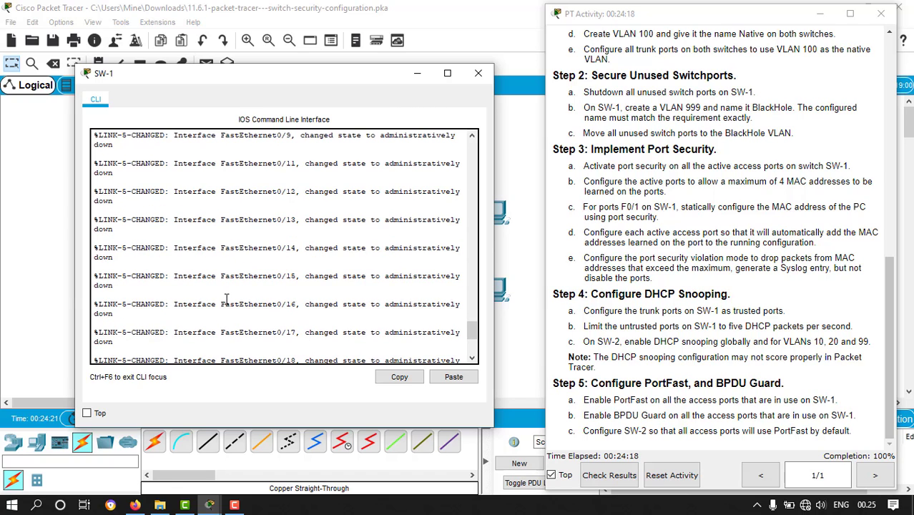
{"action": "scroll", "coordinate": [226, 299], "scroll_direction": "down", "scroll_amount": 1}
{"action": "scroll", "coordinate": [236, 276], "scroll_direction": "up", "scroll_amount": 3}
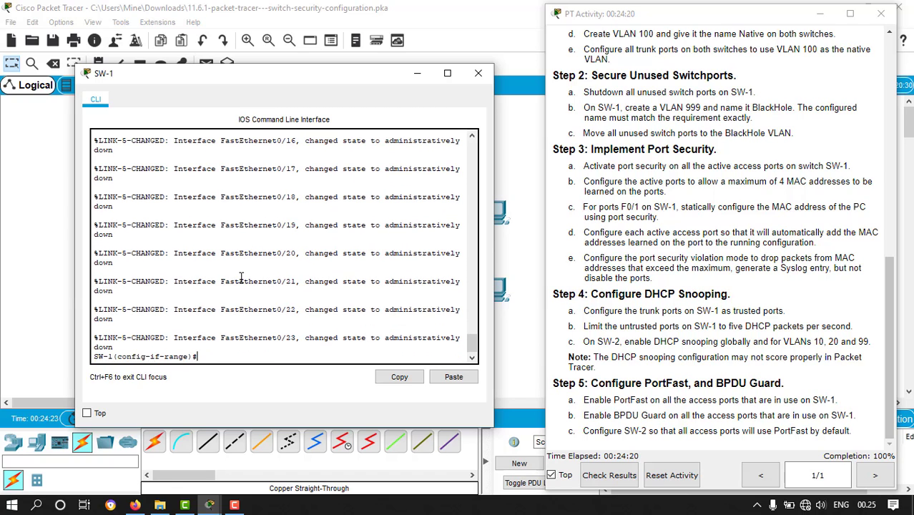
{"action": "scroll", "coordinate": [234, 280], "scroll_direction": "up", "scroll_amount": 3}
{"action": "scroll", "coordinate": [236, 301], "scroll_direction": "down", "scroll_amount": 9}
{"action": "type", "text": "end"}
{"action": "key", "text": "Return"}
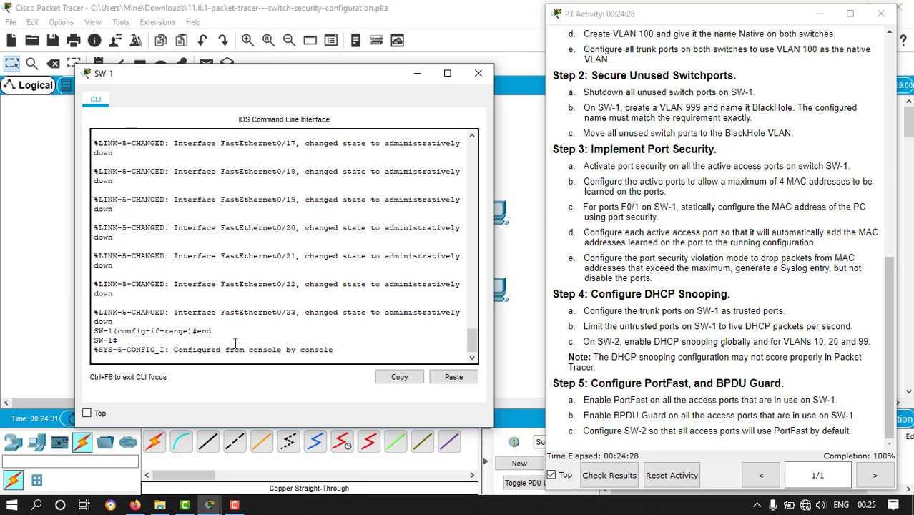
Step: Display SW-1's running configuration and examine the DHCP snooping, port security, PortFast and BPDU Guard settings on FastEthernet0/1 and 0/2
{"action": "key", "text": "Return"}
{"action": "type", "text": "show"}
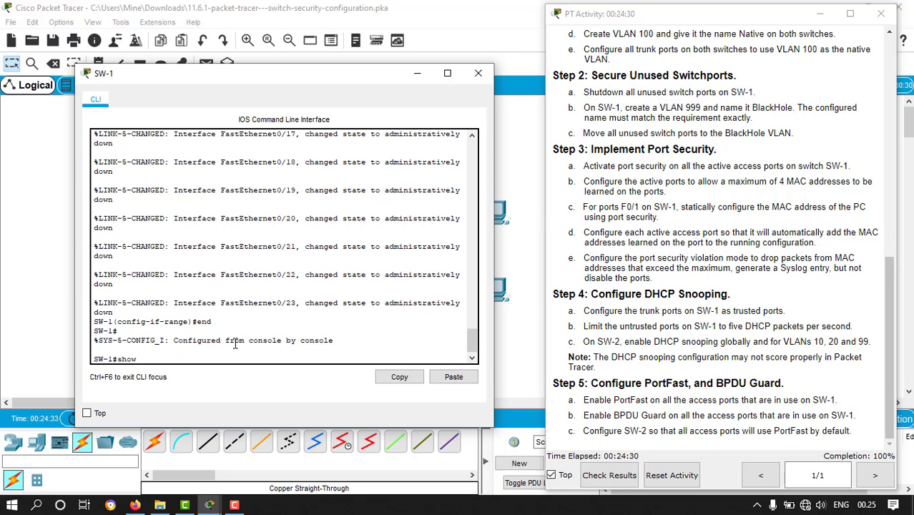
{"action": "type", "text": " running-config"}
{"action": "key", "text": "Return"}
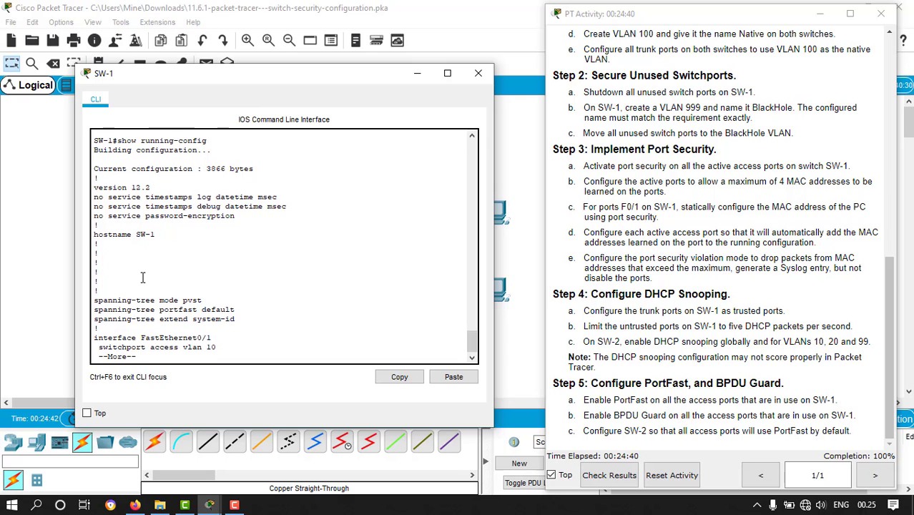
{"action": "key", "text": "space"}
{"action": "scroll", "coordinate": [183, 247], "scroll_direction": "up", "scroll_amount": 2}
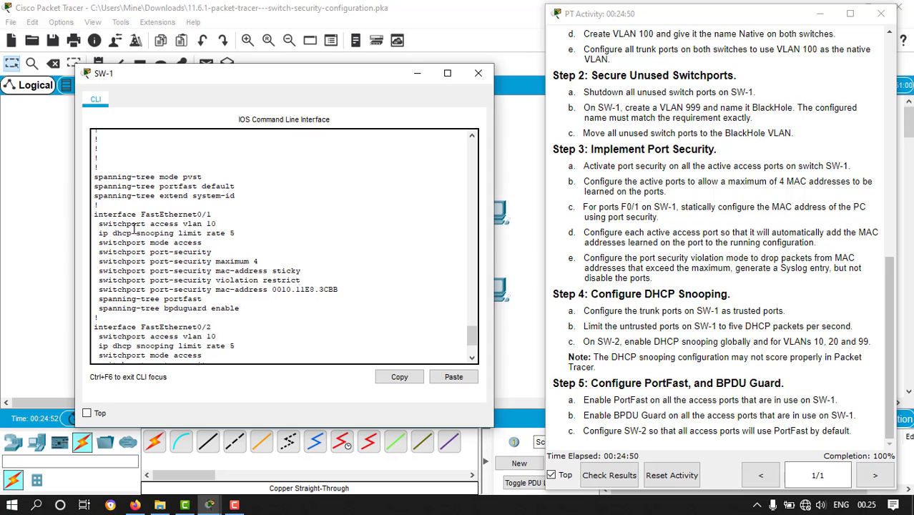
{"action": "scroll", "coordinate": [132, 218], "scroll_direction": "down", "scroll_amount": 2}
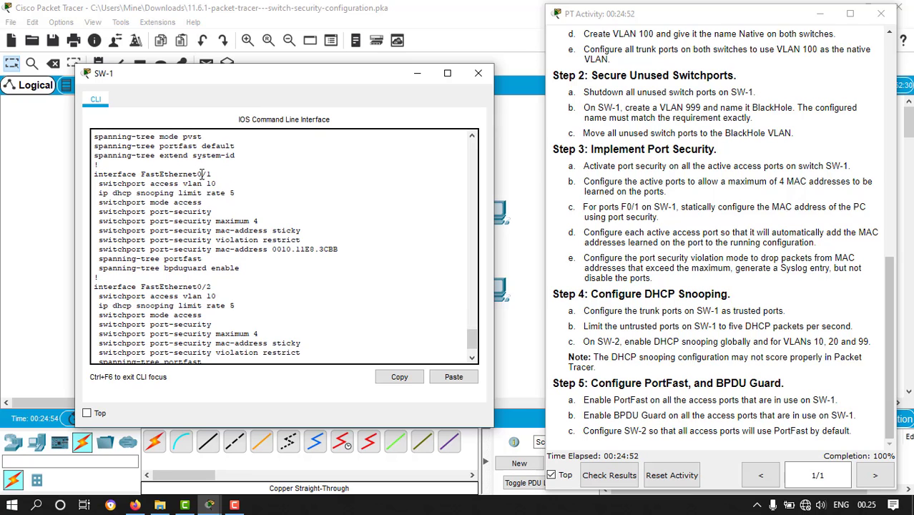
{"action": "scroll", "coordinate": [210, 279], "scroll_direction": "down", "scroll_amount": 2}
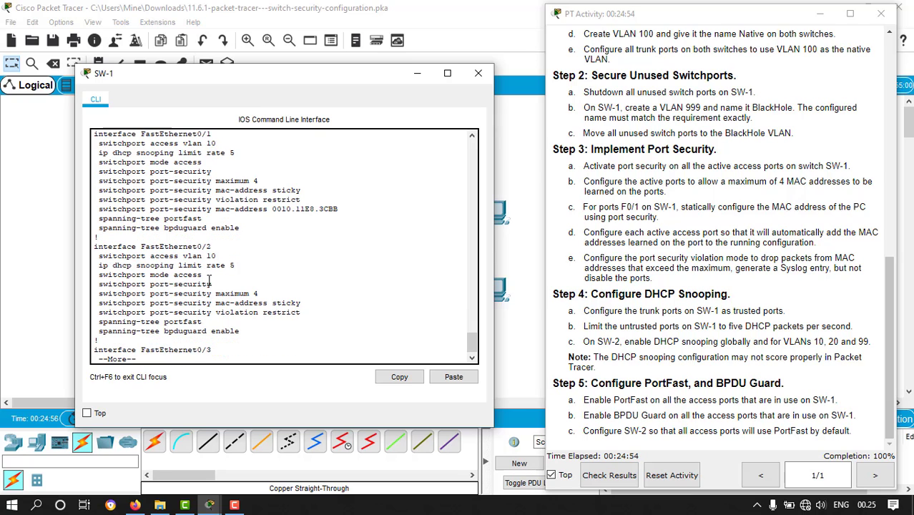
{"action": "scroll", "coordinate": [204, 241], "scroll_direction": "up", "scroll_amount": 2}
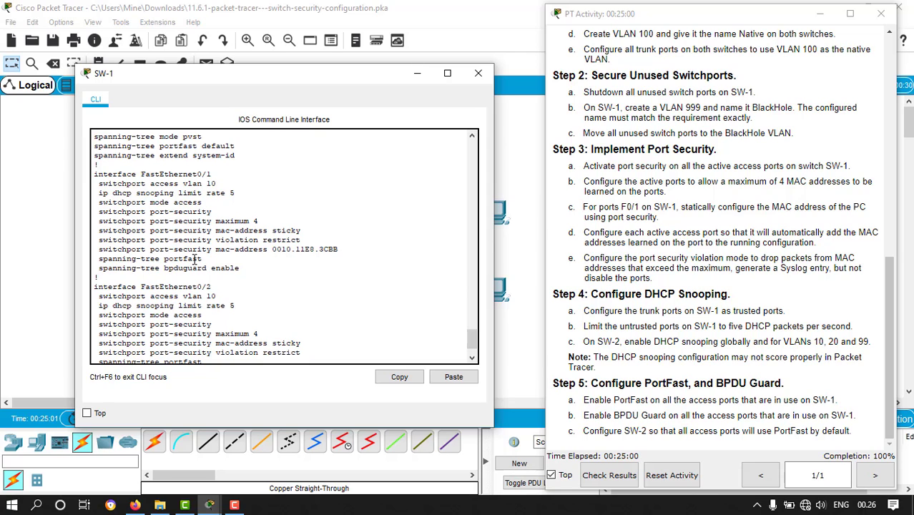
{"action": "scroll", "coordinate": [187, 264], "scroll_direction": "down", "scroll_amount": 2}
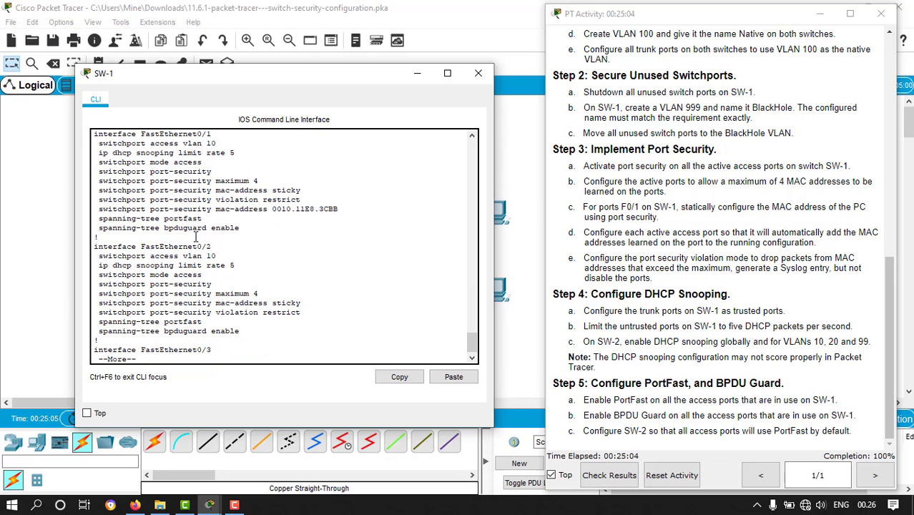
{"action": "scroll", "coordinate": [168, 253], "scroll_direction": "down", "scroll_amount": 1}
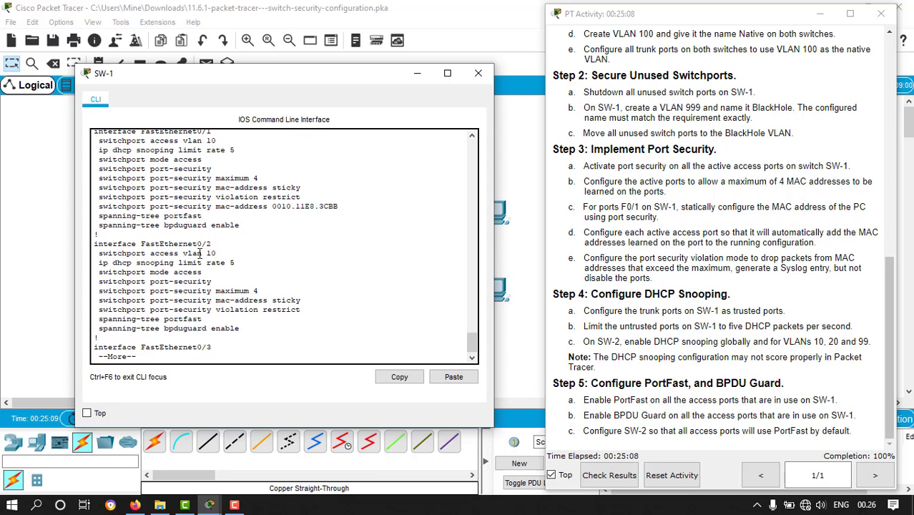
Step: Examine the VLAN, shutdown and security settings of FastEthernet0/3 through 0/14 in SW-1's running configuration
{"action": "key", "text": "space"}
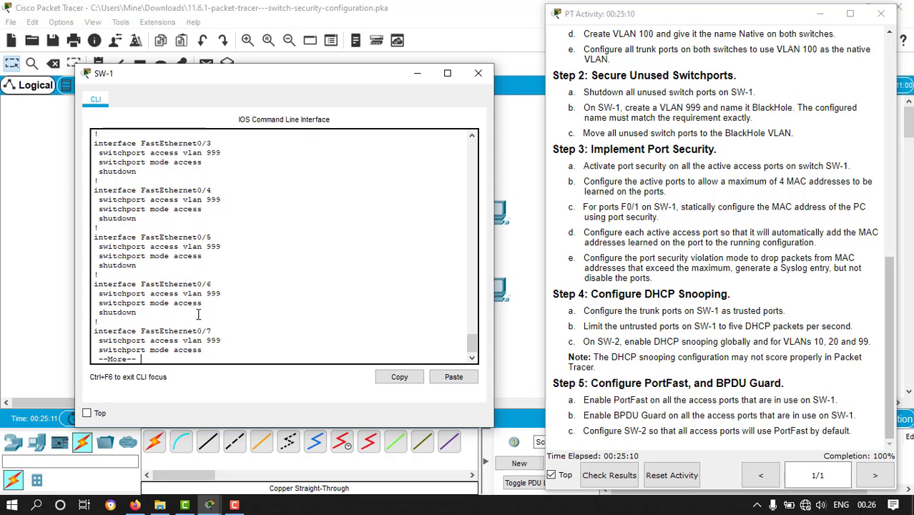
{"action": "key", "text": "space"}
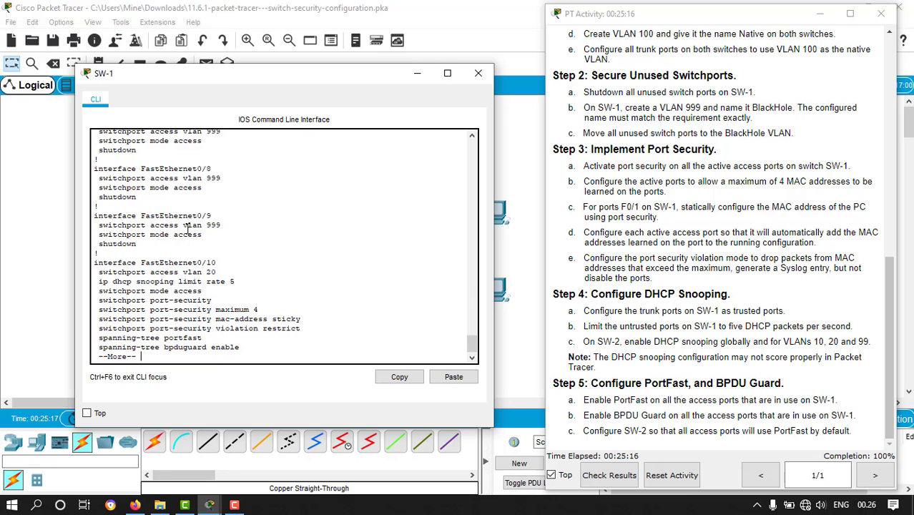
{"action": "scroll", "coordinate": [143, 225], "scroll_direction": "up", "scroll_amount": 3}
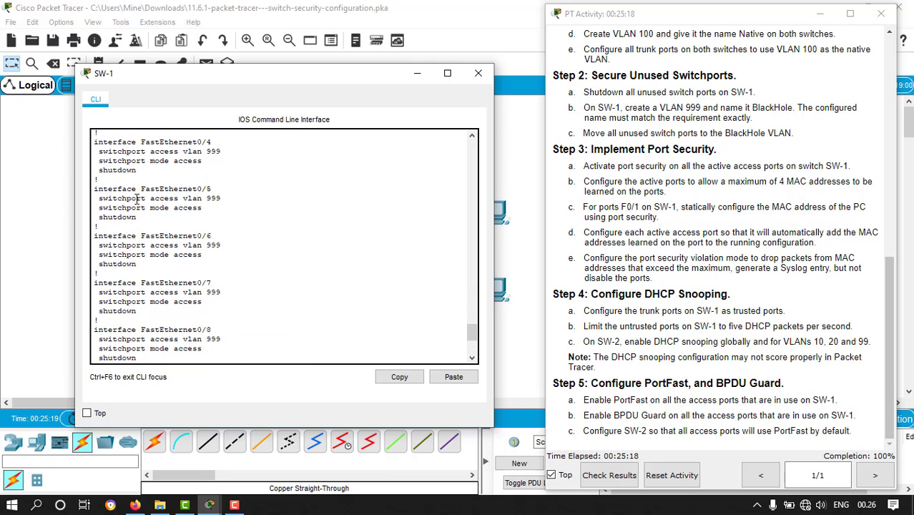
{"action": "scroll", "coordinate": [147, 197], "scroll_direction": "up", "scroll_amount": 4}
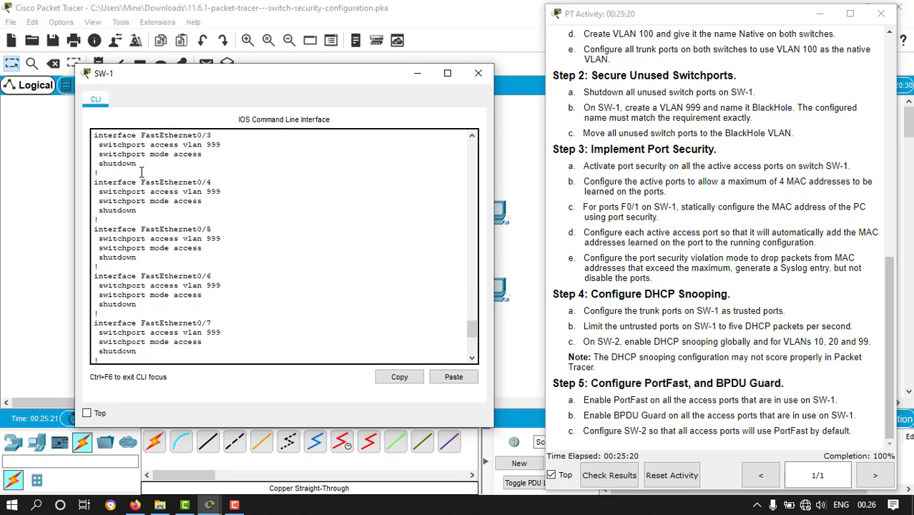
{"action": "scroll", "coordinate": [141, 175], "scroll_direction": "down", "scroll_amount": 7}
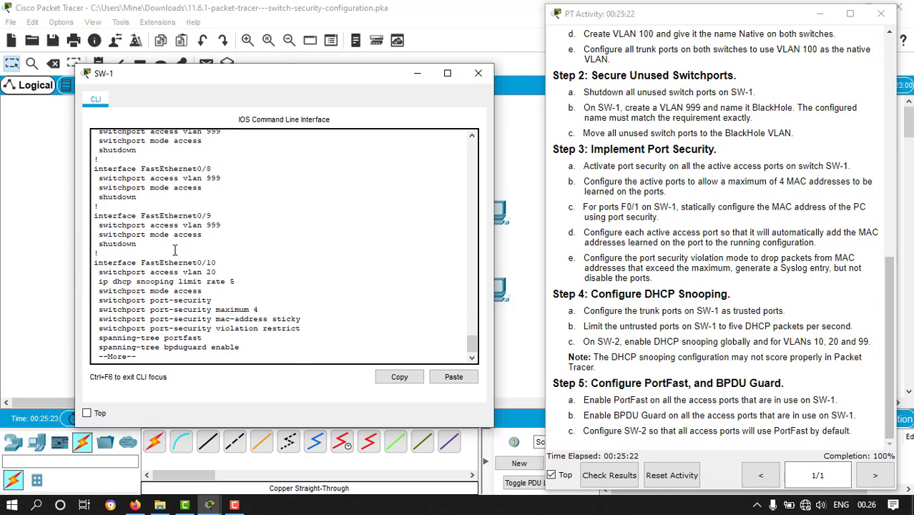
{"action": "key", "text": "space"}
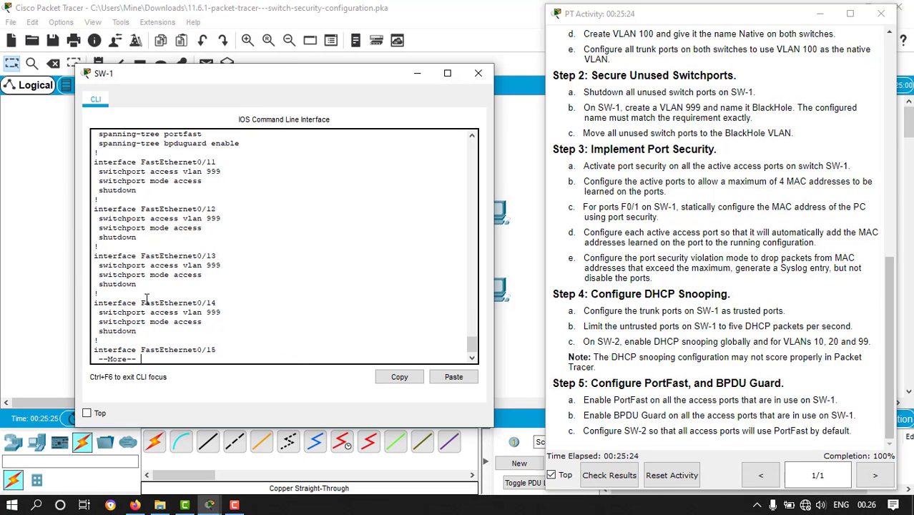
{"action": "scroll", "coordinate": [162, 235], "scroll_direction": "up", "scroll_amount": 3}
{"action": "scroll", "coordinate": [159, 232], "scroll_direction": "up", "scroll_amount": 1}
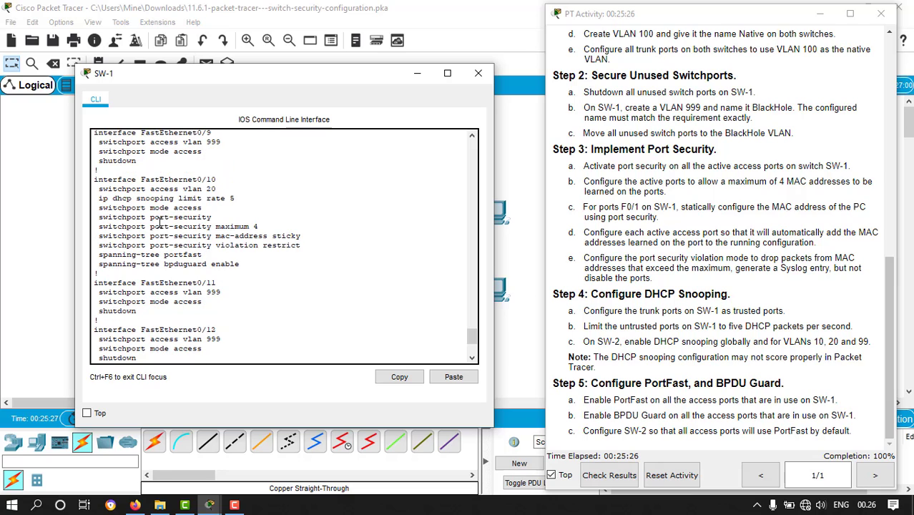
{"action": "scroll", "coordinate": [153, 246], "scroll_direction": "down", "scroll_amount": 4}
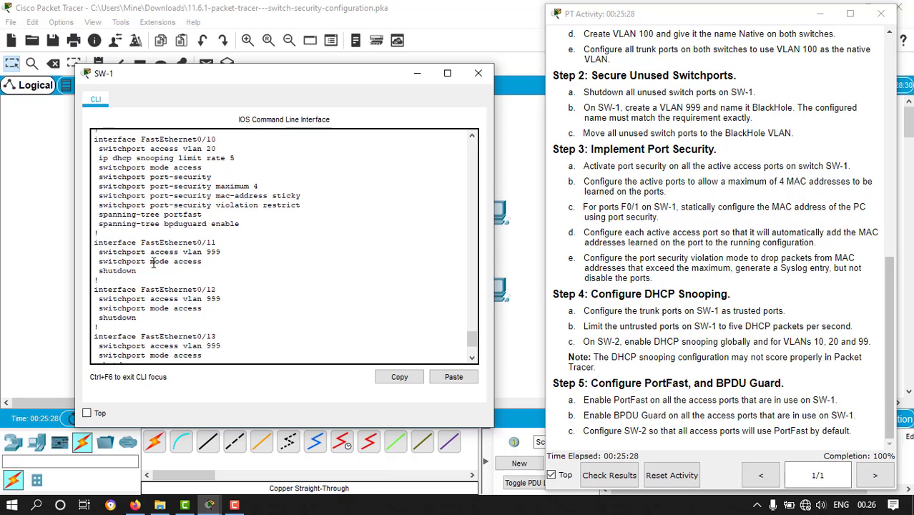
Step: Examine the rest of SW-1's running configuration, from FastEthernet0/15 through the Gigabit trunk ports and VLAN interfaces
{"action": "key", "text": "space"}
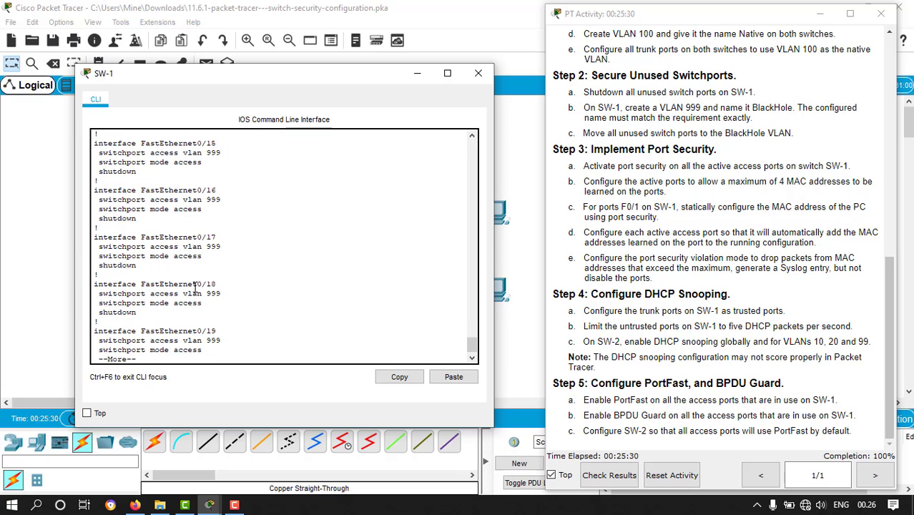
{"action": "key", "text": "space"}
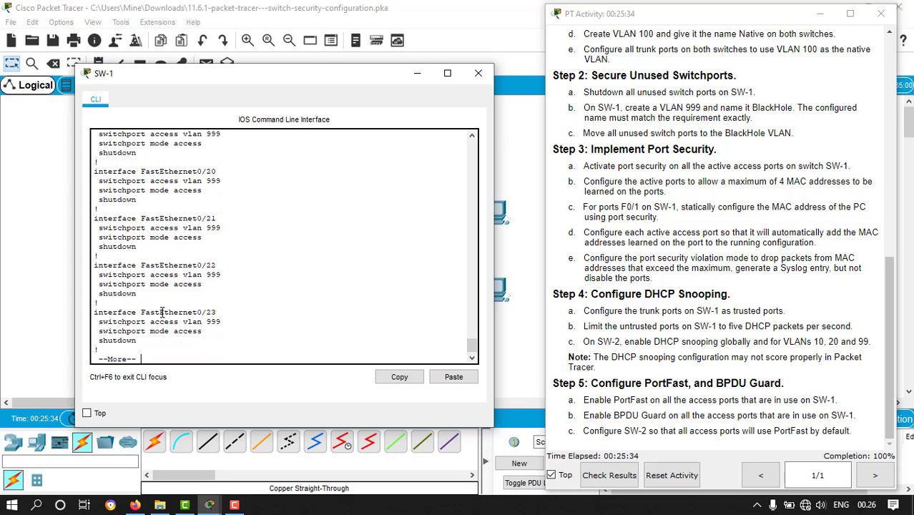
{"action": "key", "text": "space"}
{"action": "key", "text": "space"}
{"action": "scroll", "coordinate": [163, 265], "scroll_direction": "up", "scroll_amount": 5}
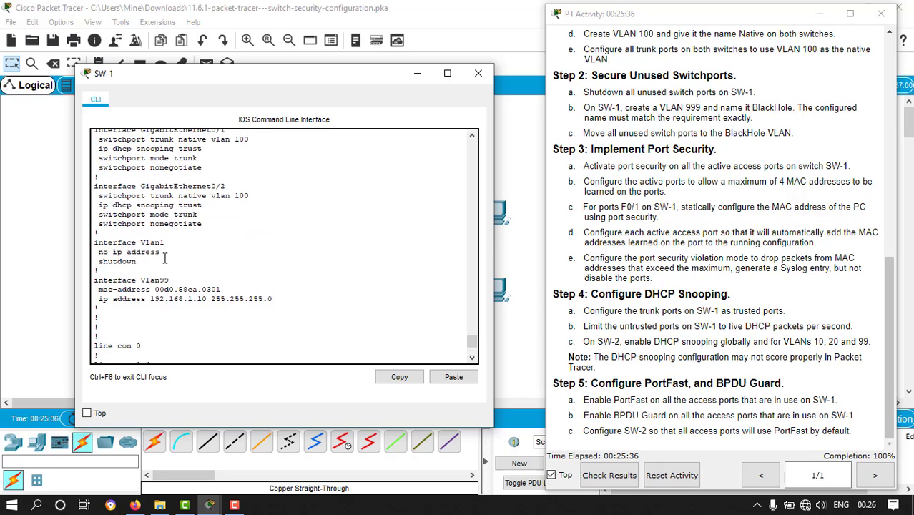
{"action": "scroll", "coordinate": [157, 256], "scroll_direction": "down", "scroll_amount": 1}
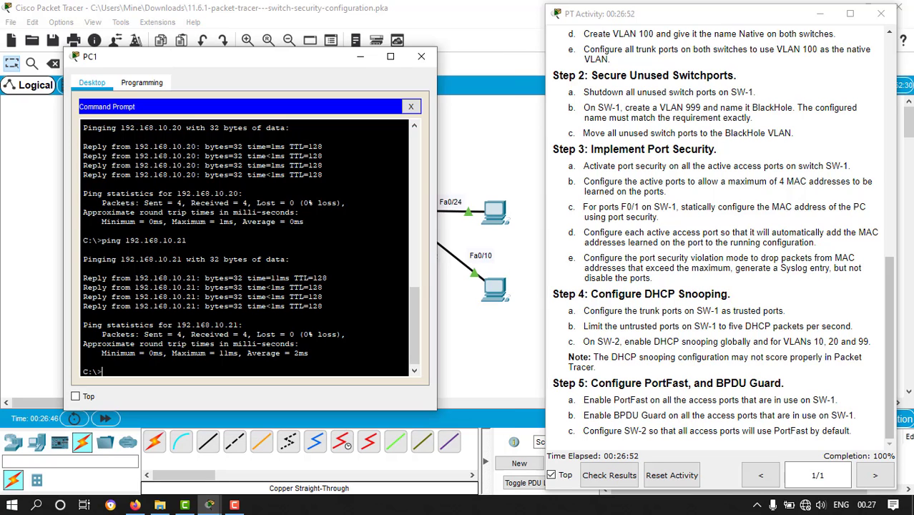
Step: Close PC1's Command Prompt and device window, and review the Objectives and Background sections of the activity instructions
{"action": "left_click", "coordinate": [411, 106]}
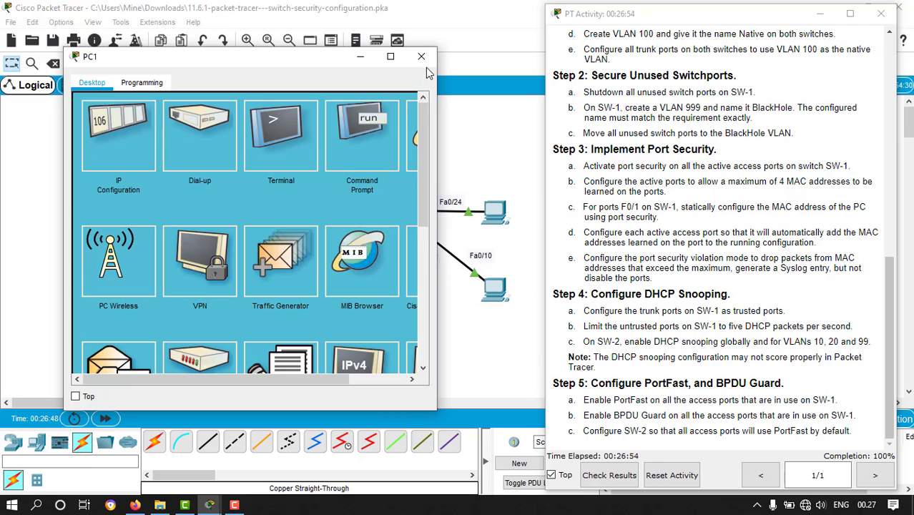
{"action": "left_click", "coordinate": [422, 57]}
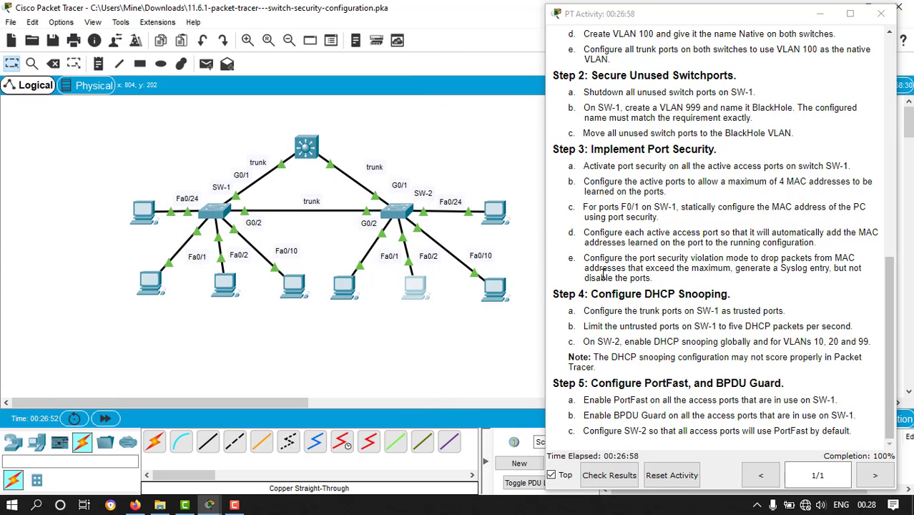
{"action": "scroll", "coordinate": [603, 274], "scroll_direction": "up", "scroll_amount": 10}
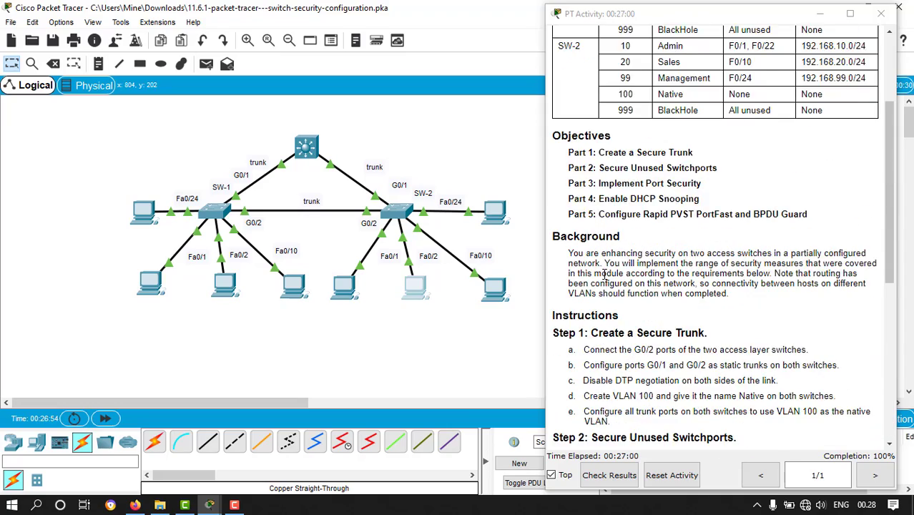